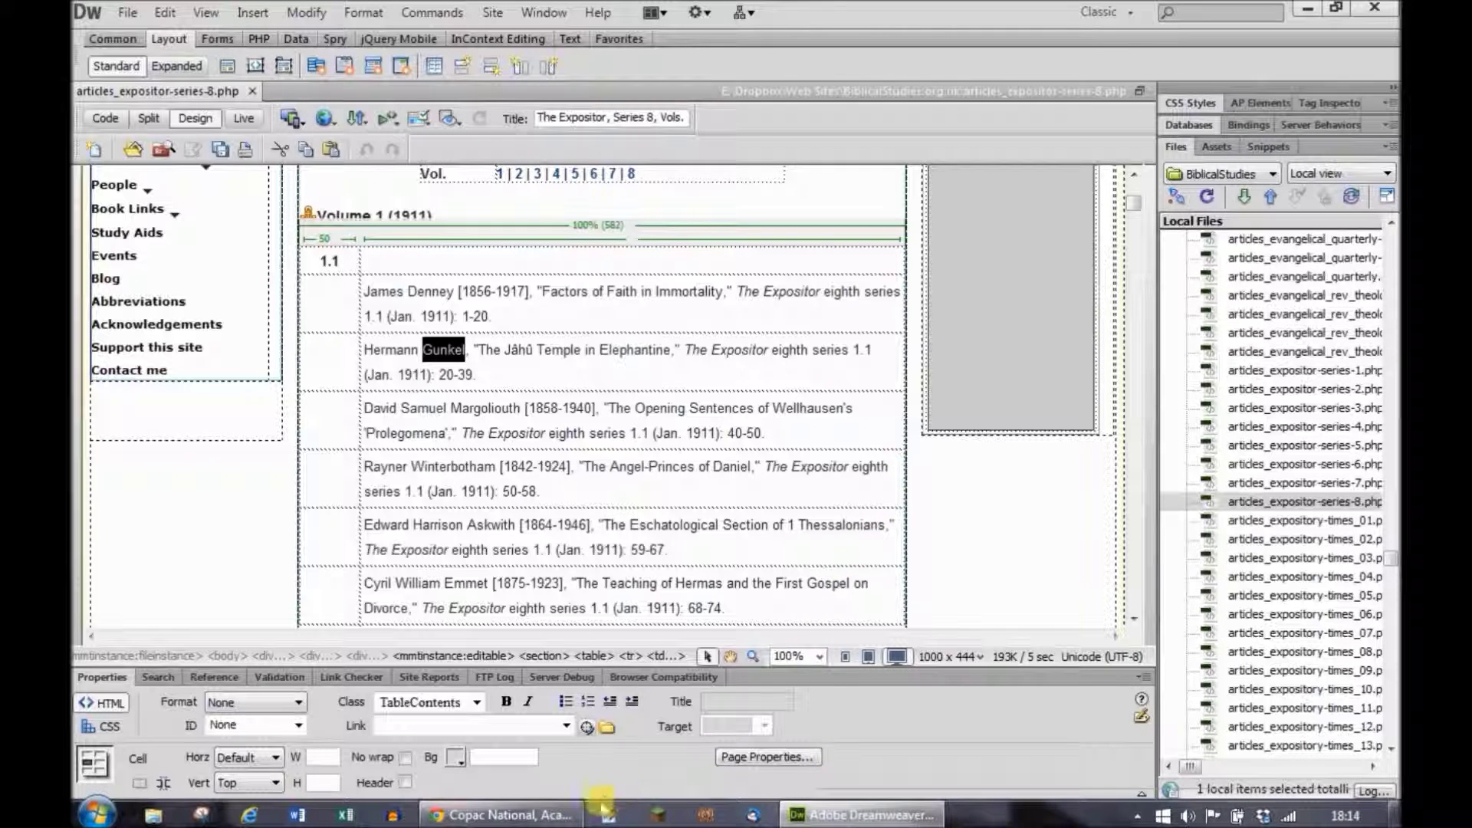
Switch to the Chrome browser and open Copac's Main Search form with its additional search fields.
left_click(502, 815)
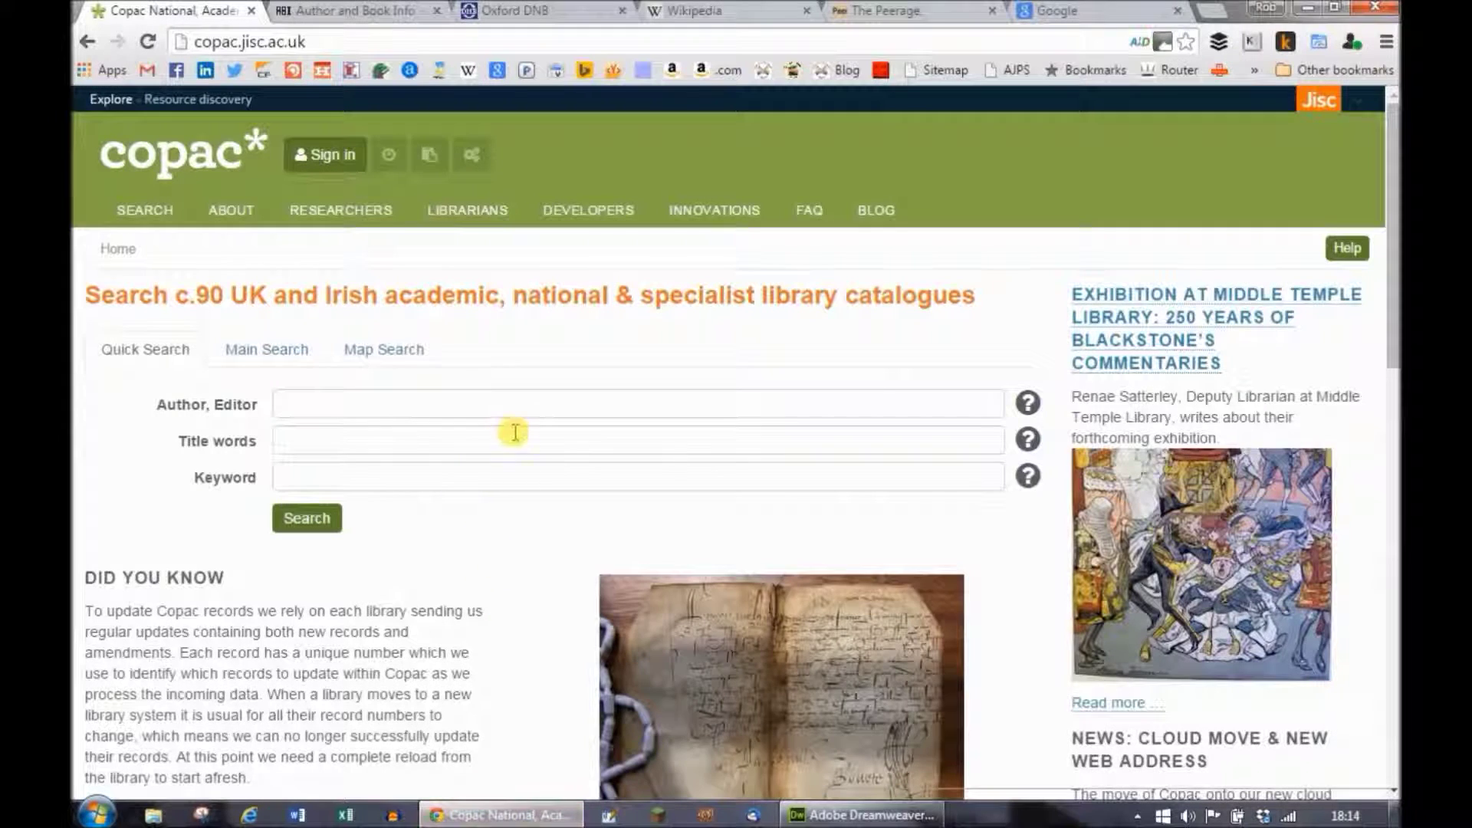
left_click(529, 400)
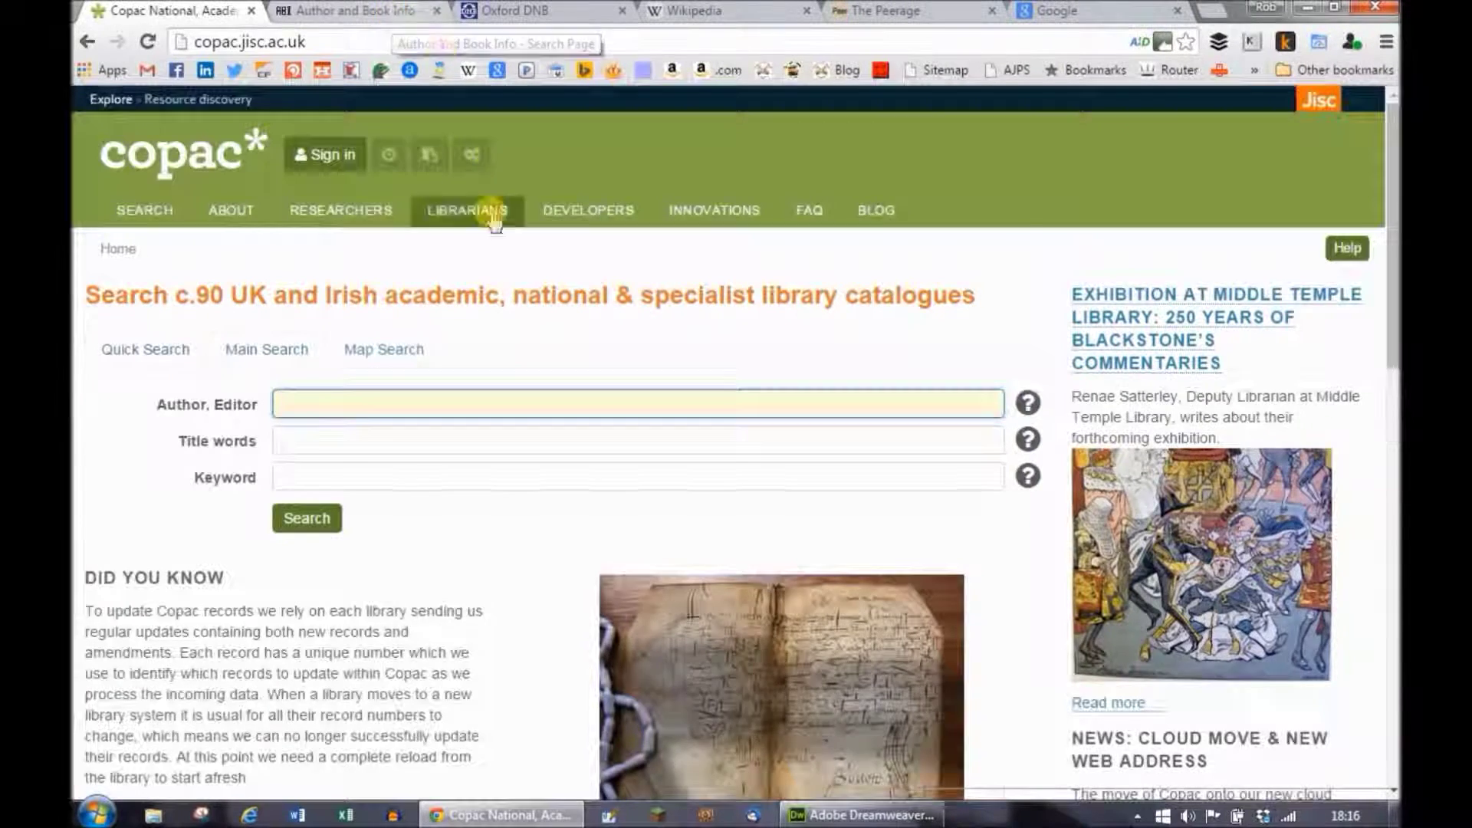
left_click(267, 349)
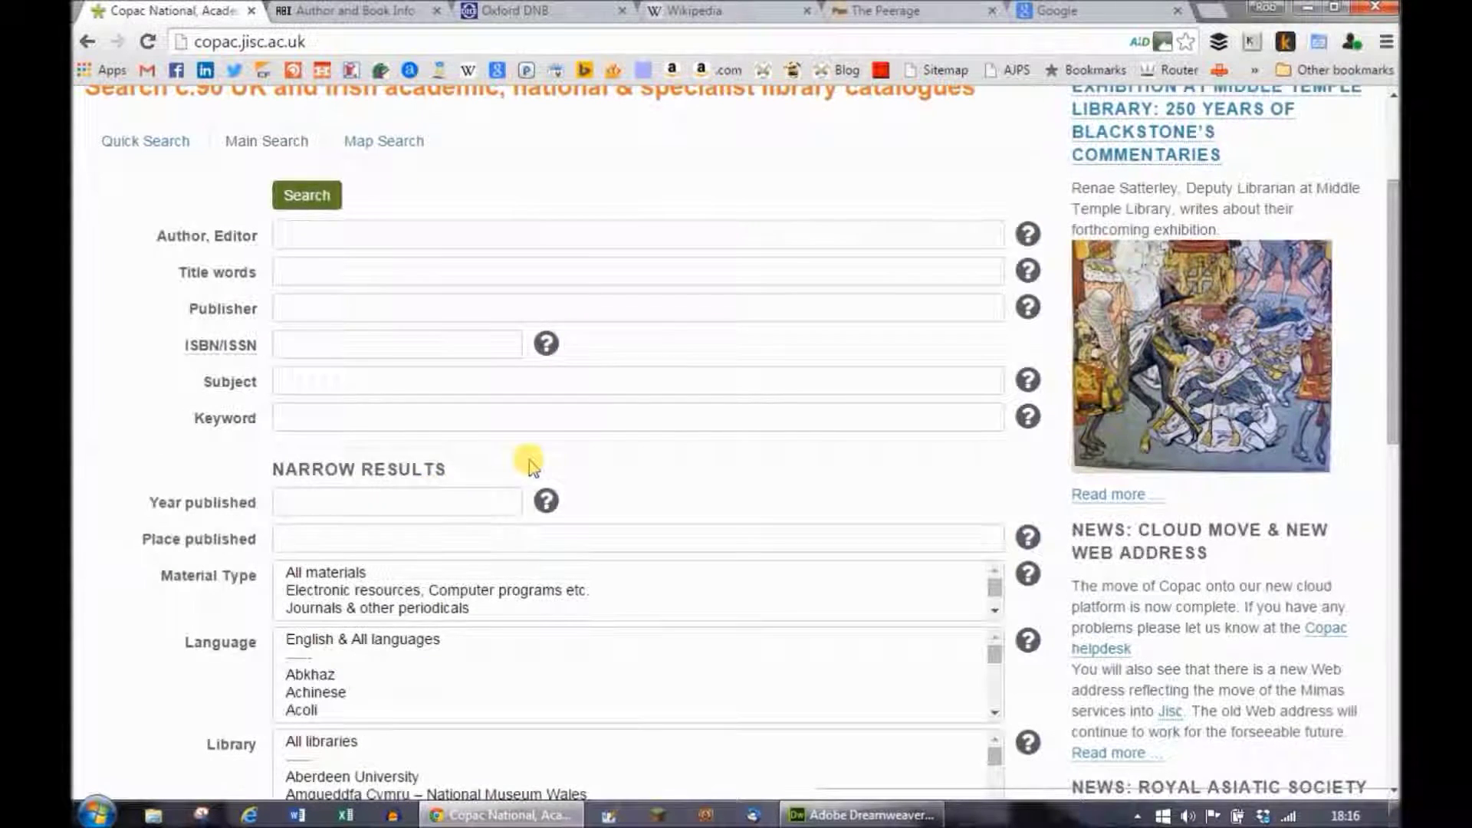
scroll(526, 460, "up", 1)
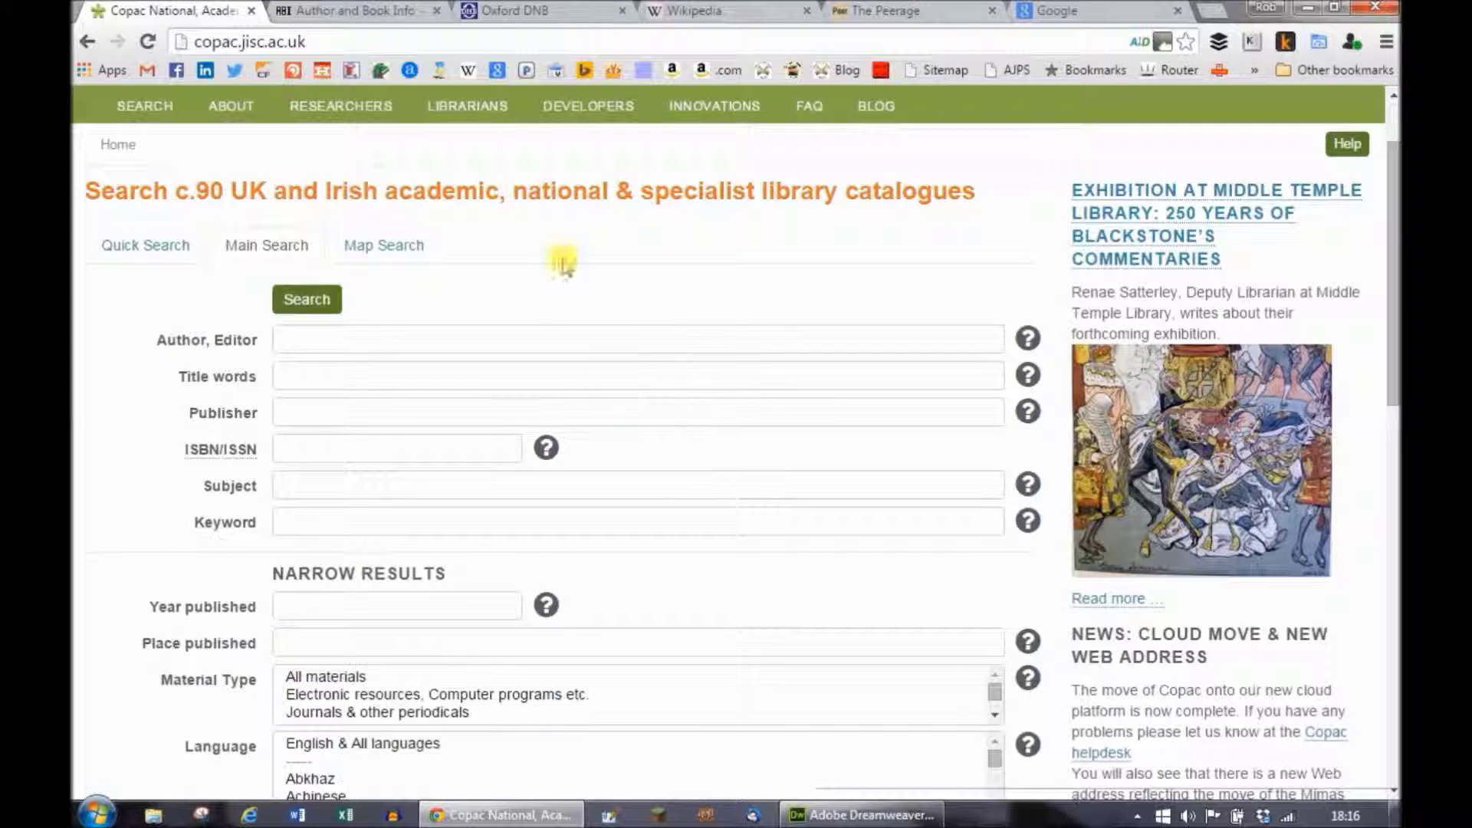
Look over the other open reference sites, Author and Book Info, Oxford DNB, Wikipedia, The Peerage and Google, and return to Copac.
left_click(354, 17)
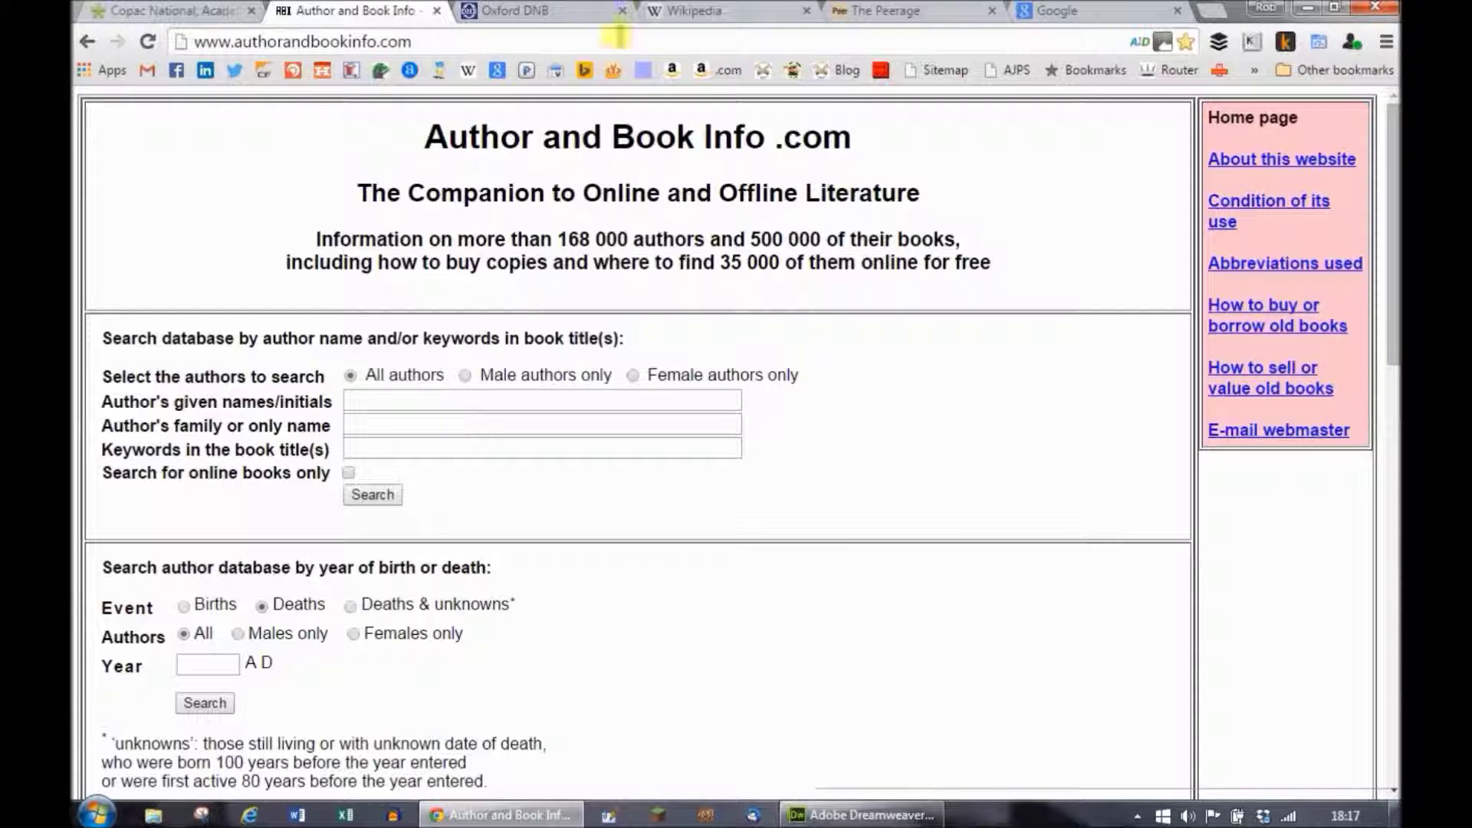
left_click(547, 12)
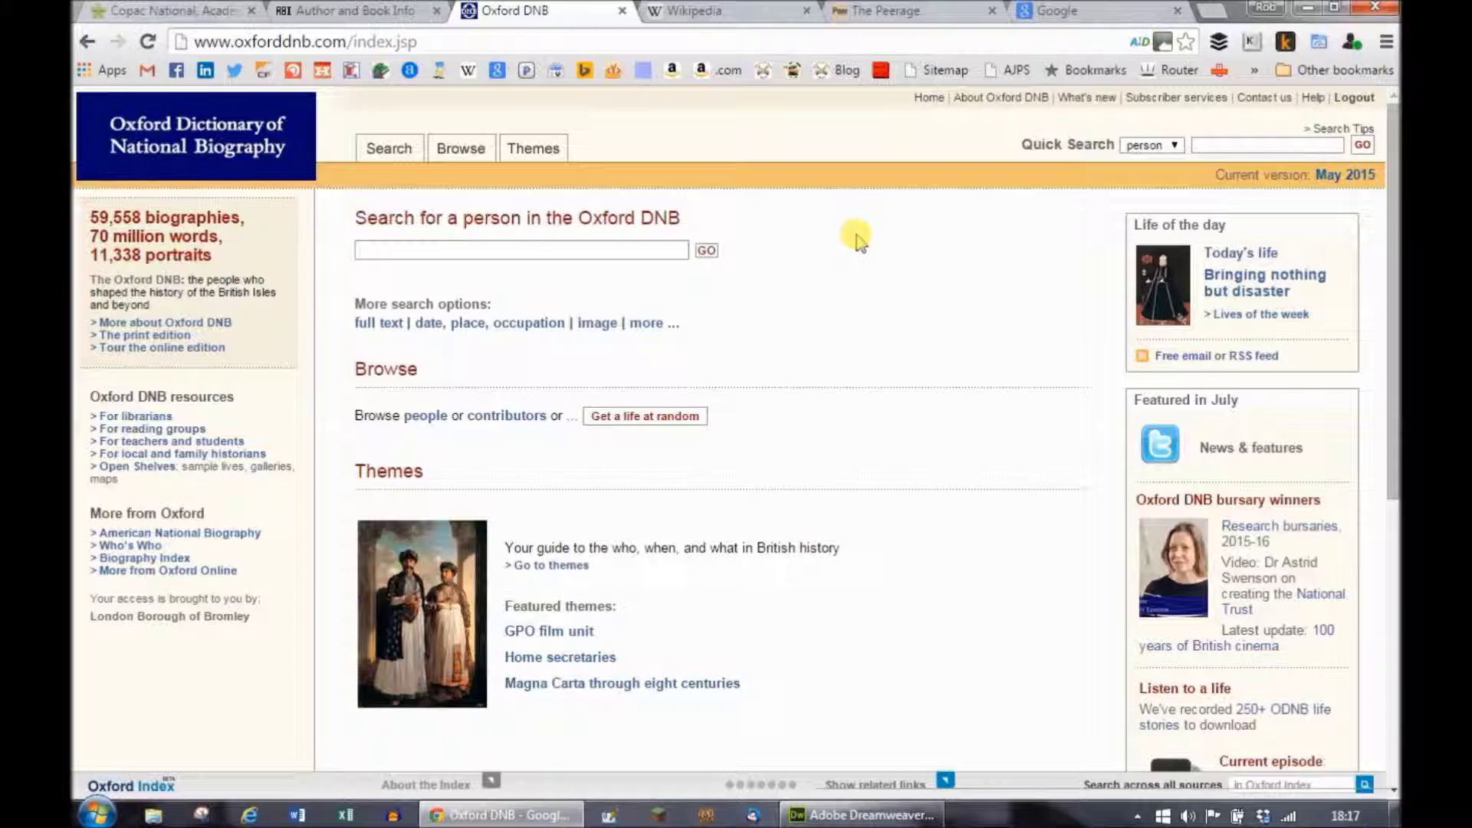
left_click(719, 16)
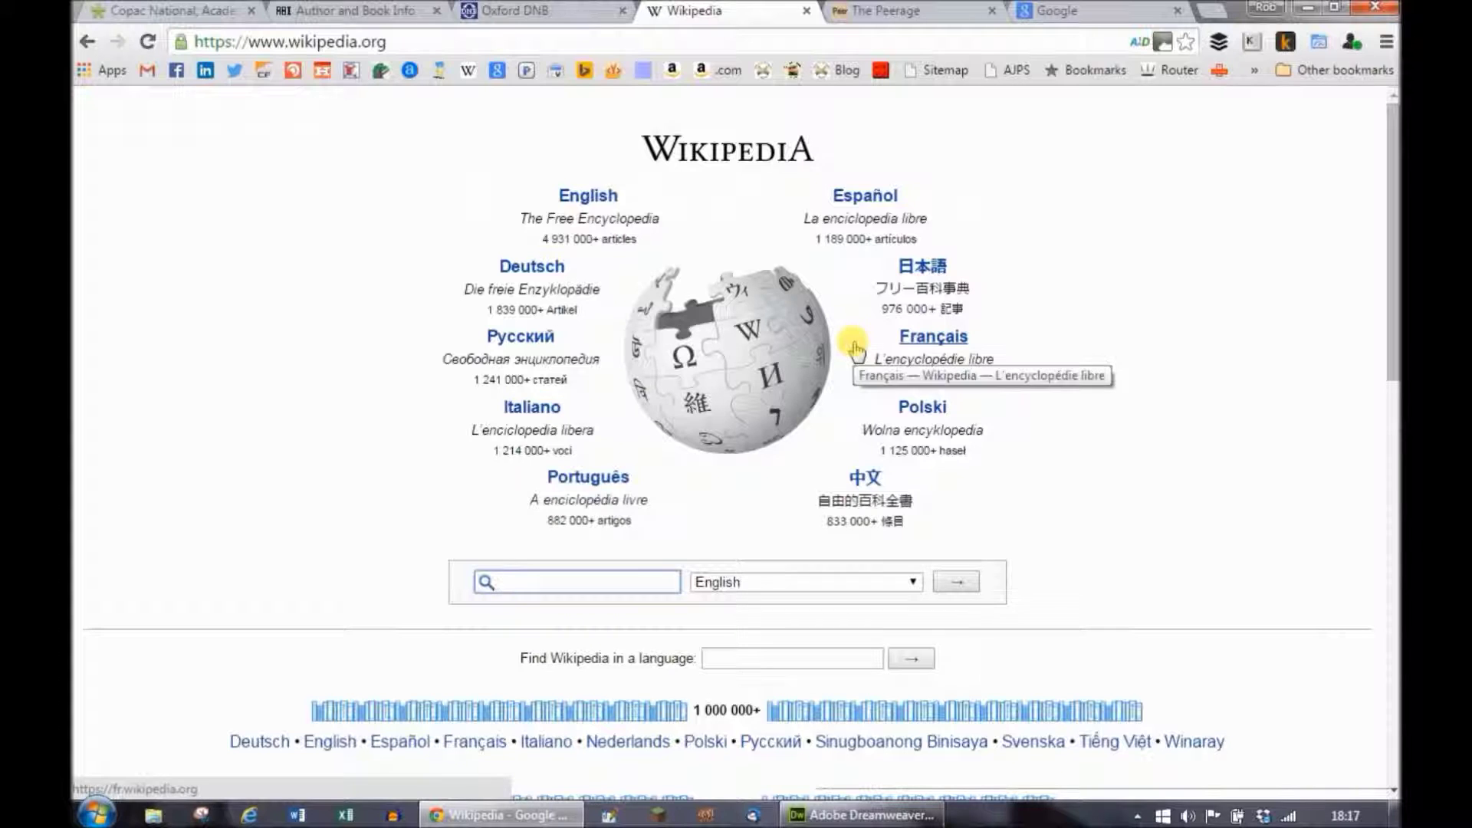
left_click(921, 28)
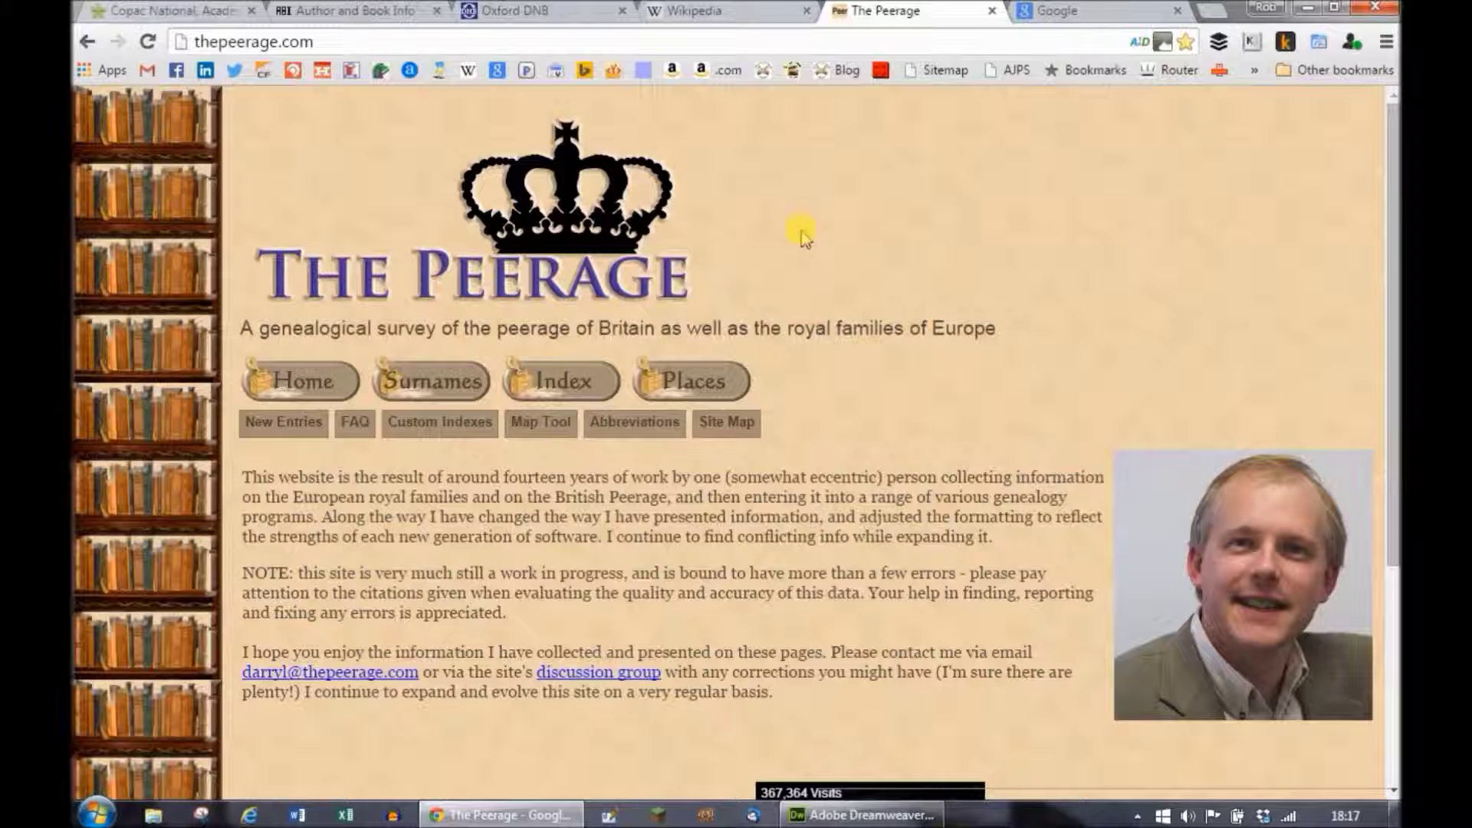
left_click(1070, 11)
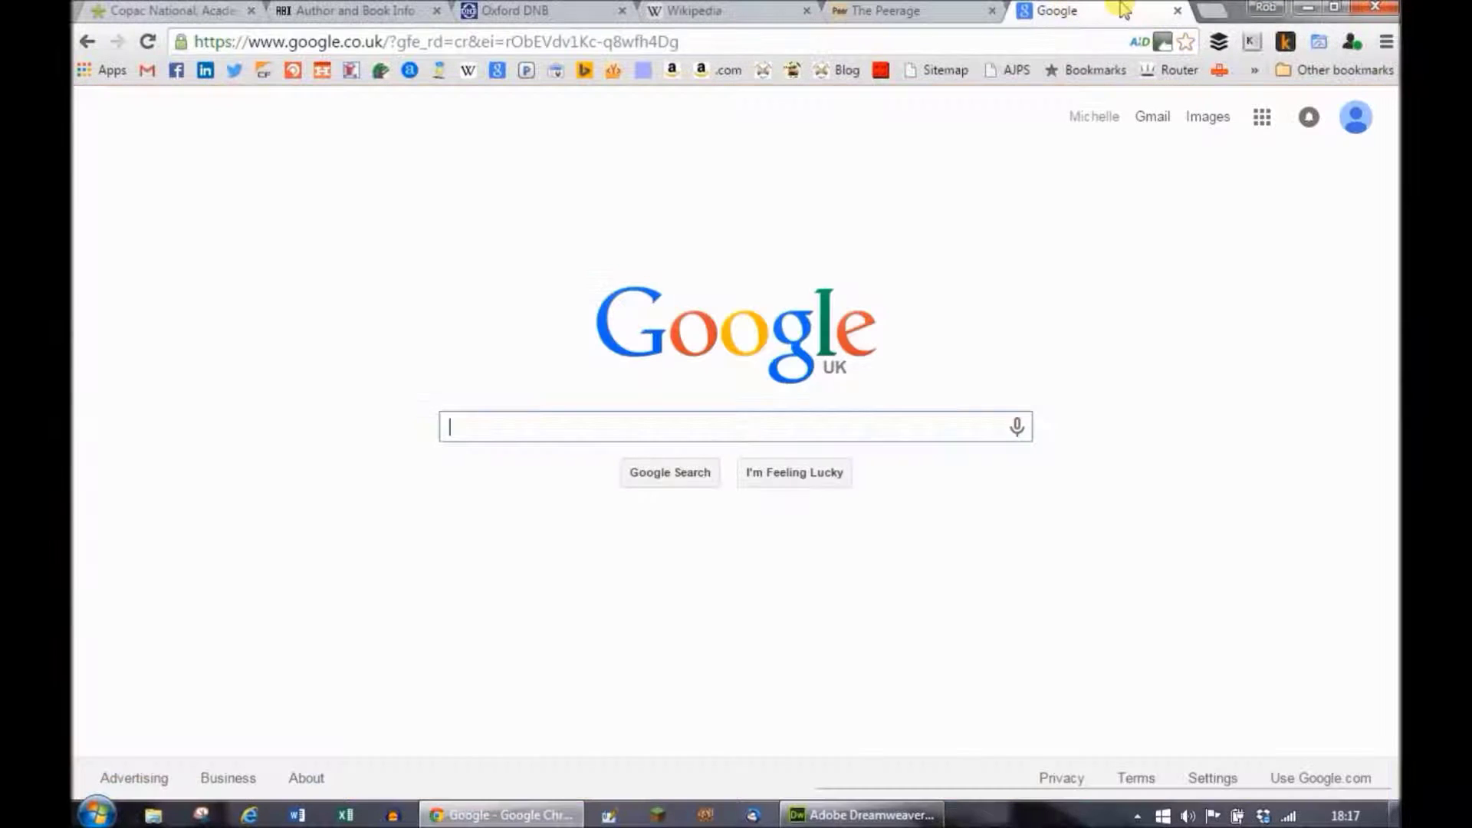
left_click(204, 10)
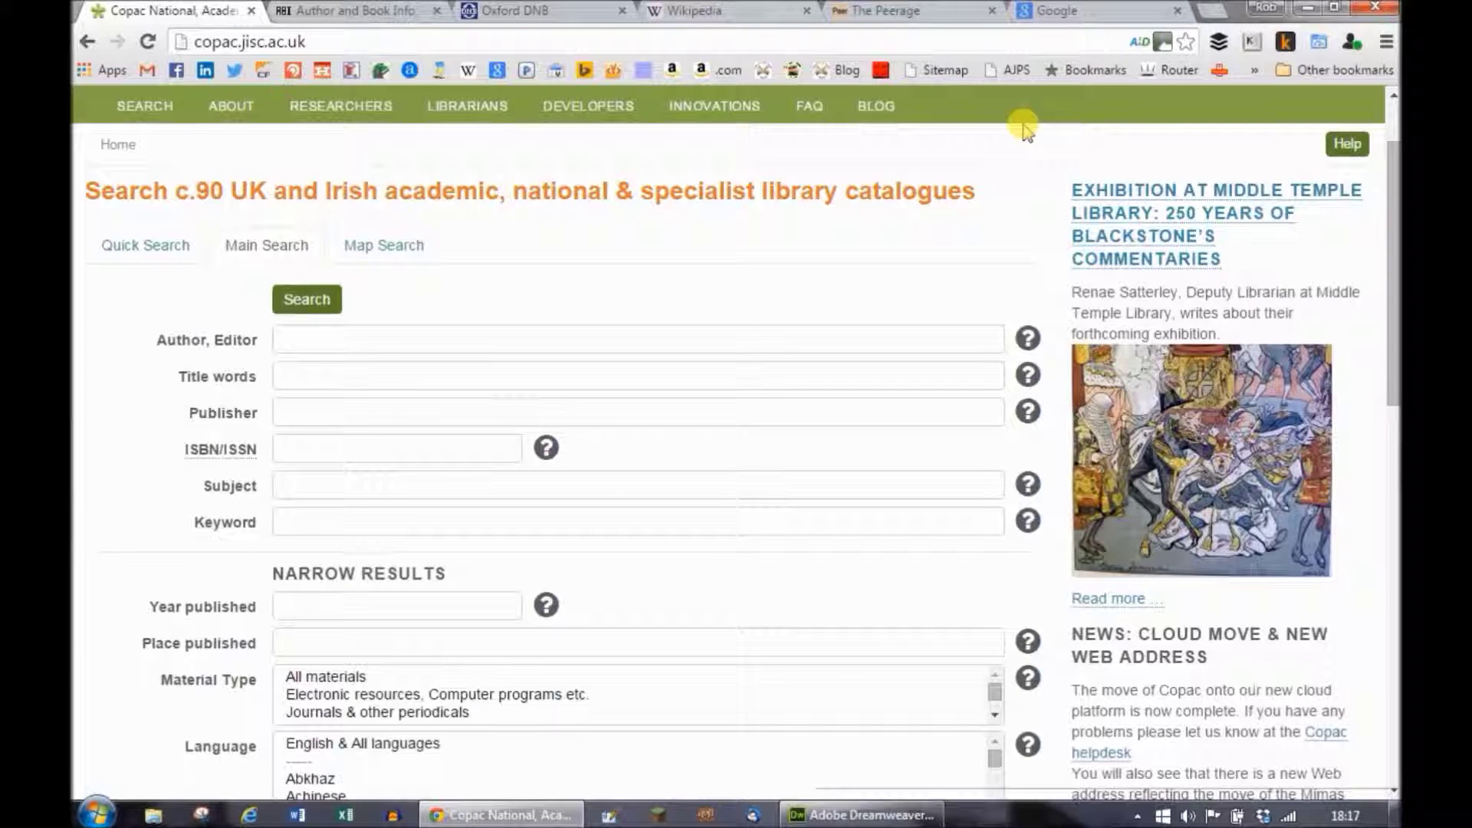
Check the Gunkel article entry in Dreamweaver, and search Copac in Chrome for the author "h Gunkel".
left_click(894, 817)
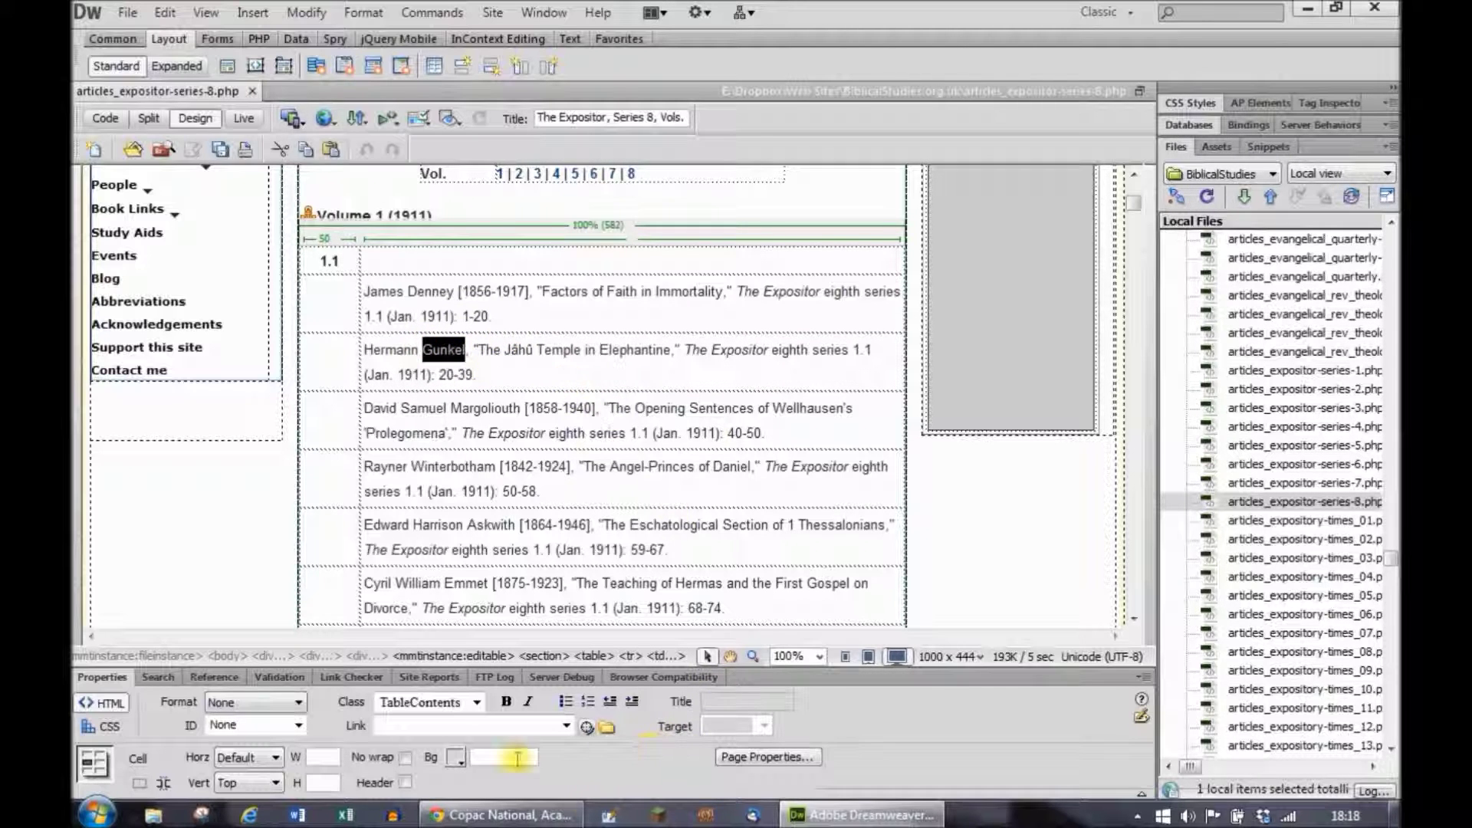
left_click(521, 814)
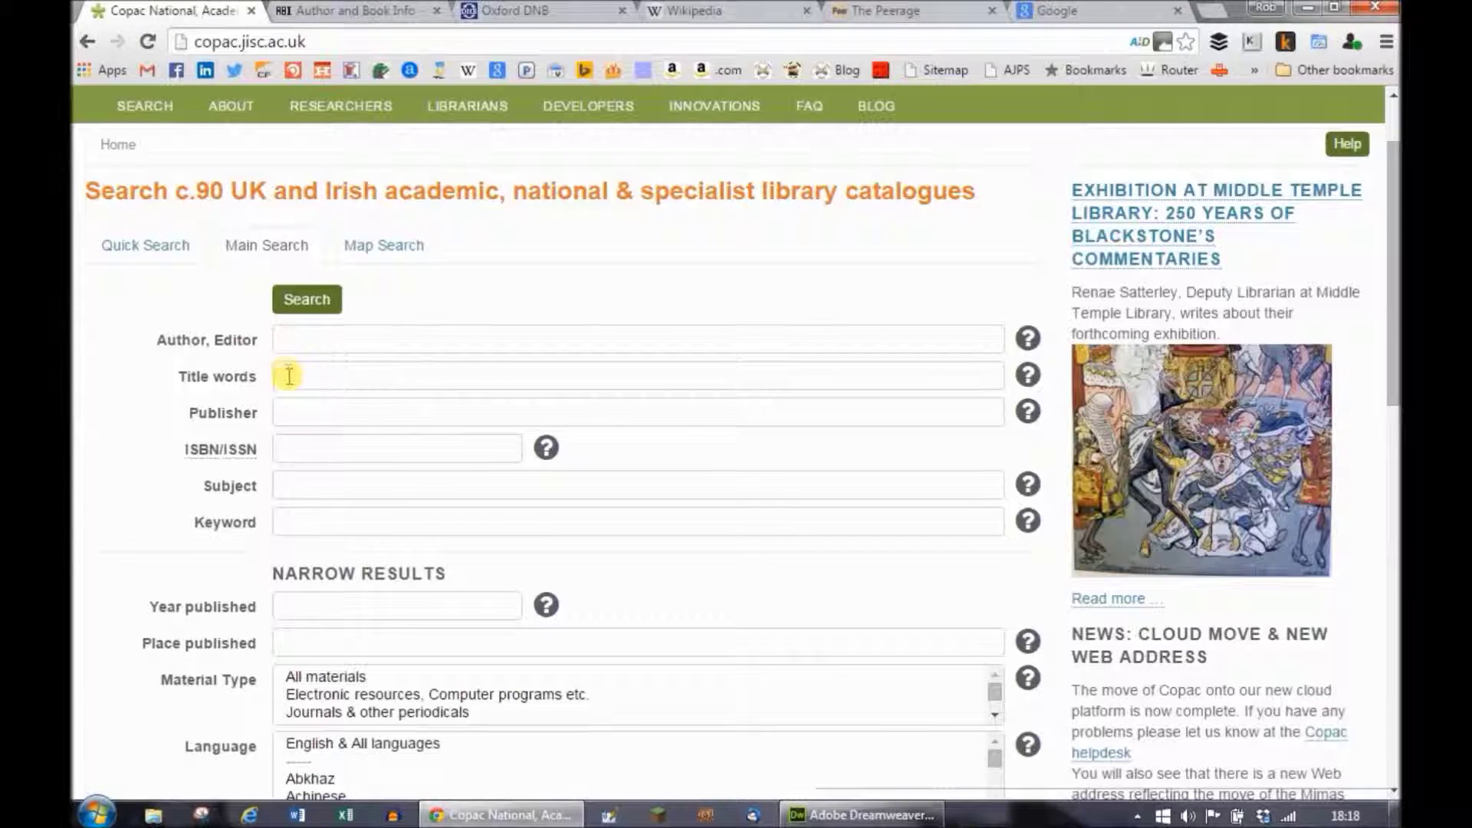
left_click(314, 341)
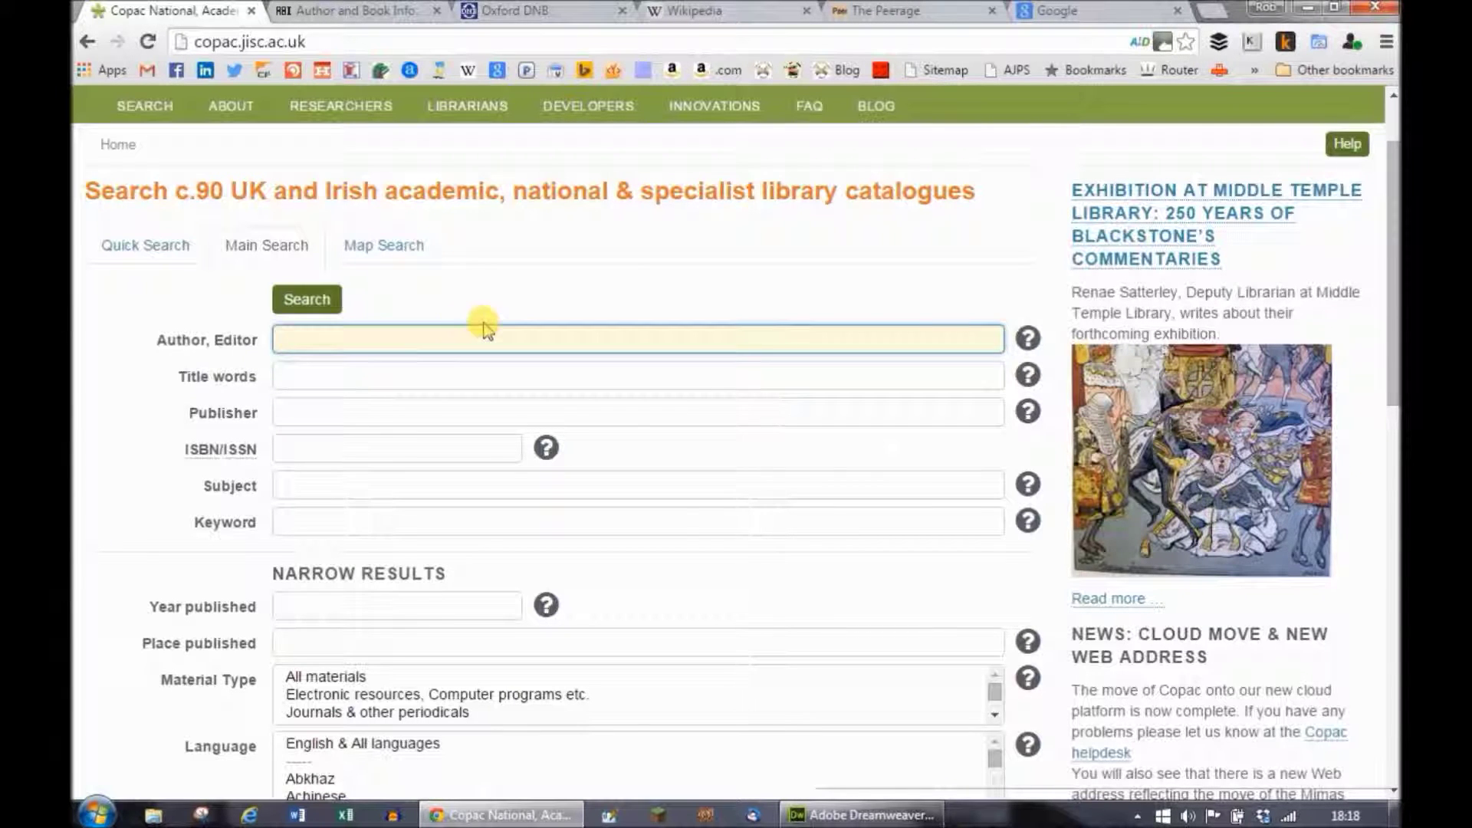
type("h ")
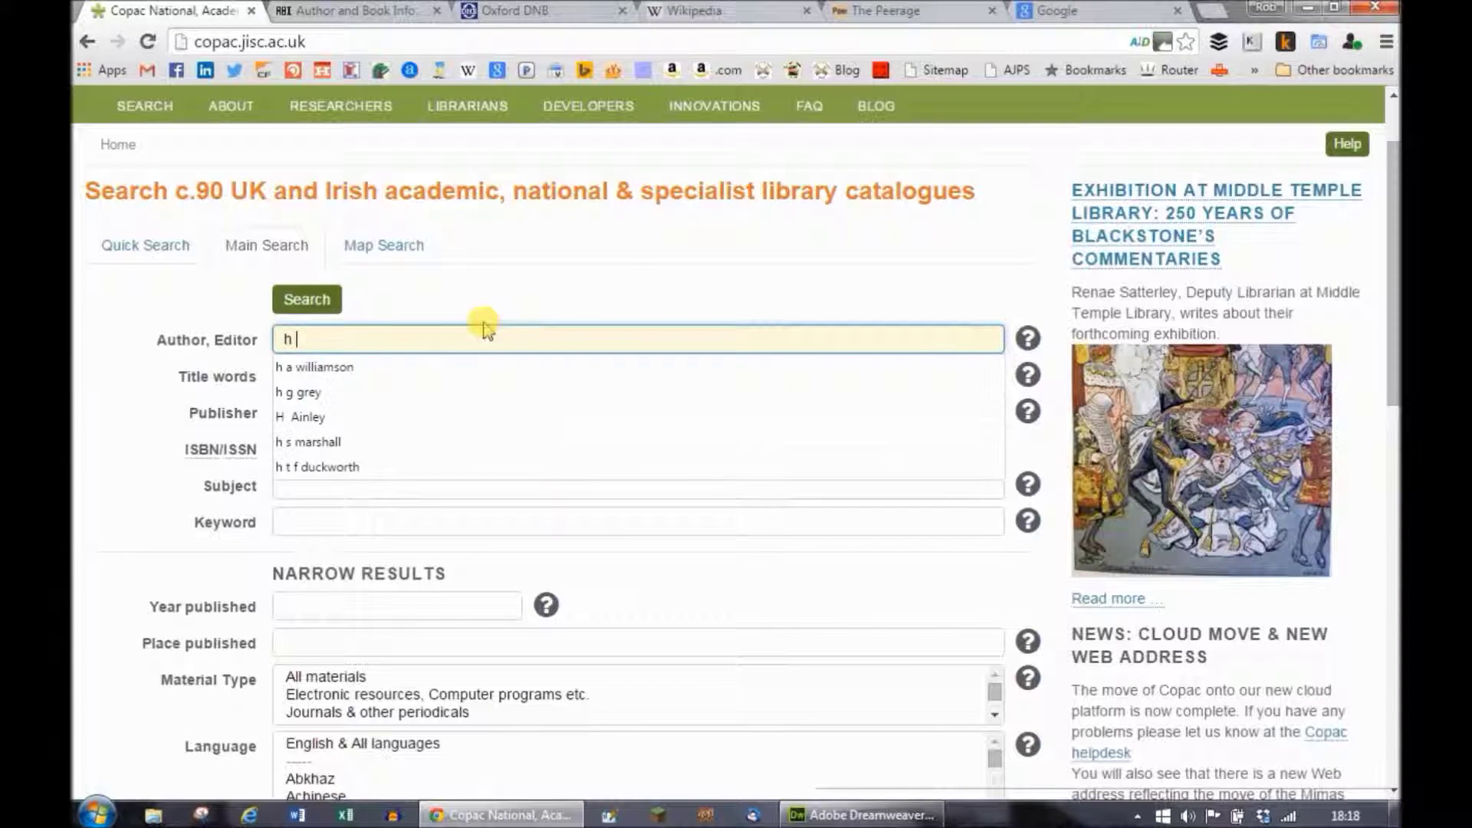
type("Gunkel")
key("Return")
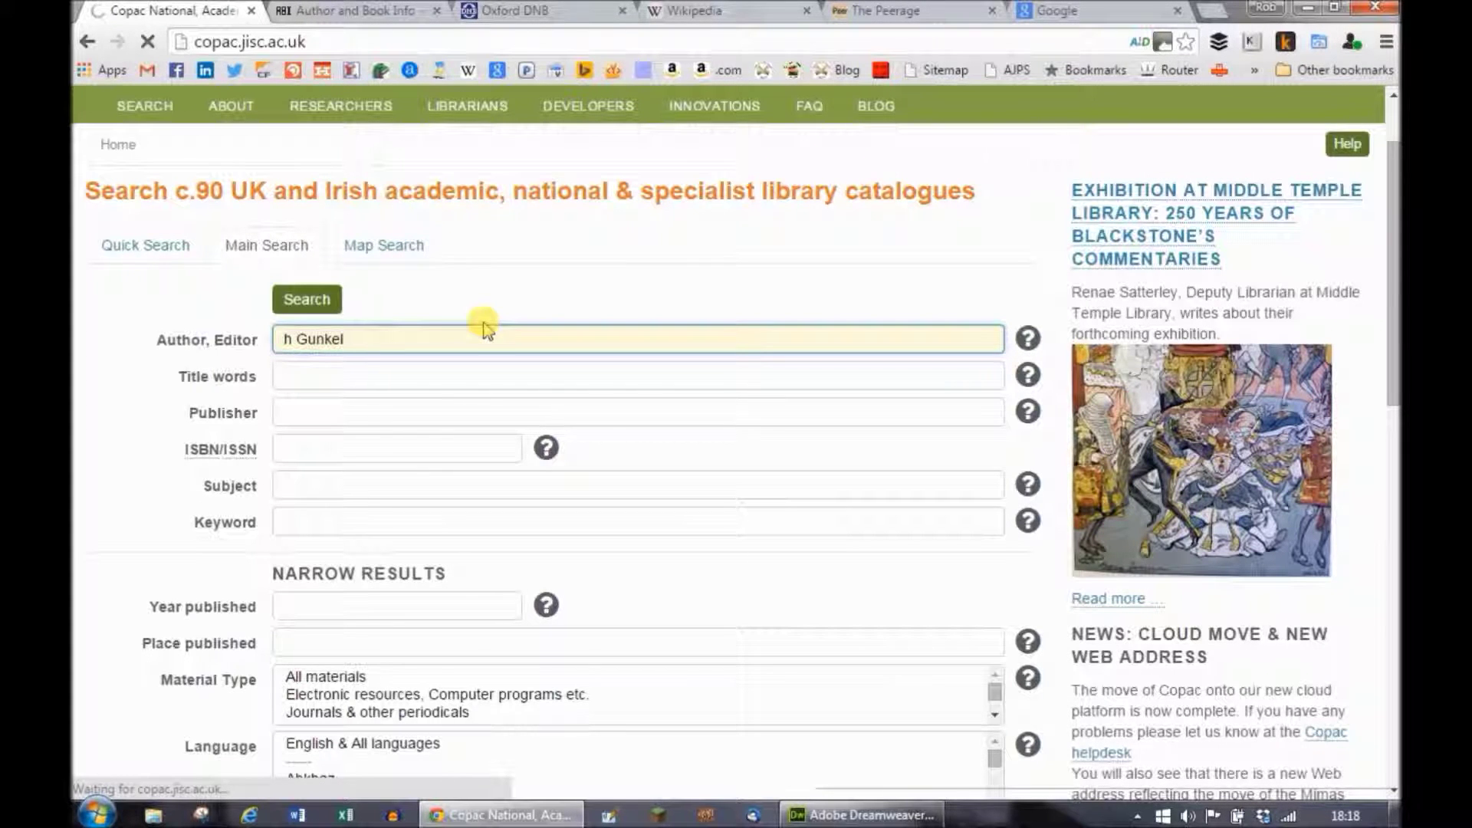
left_click(314, 299)
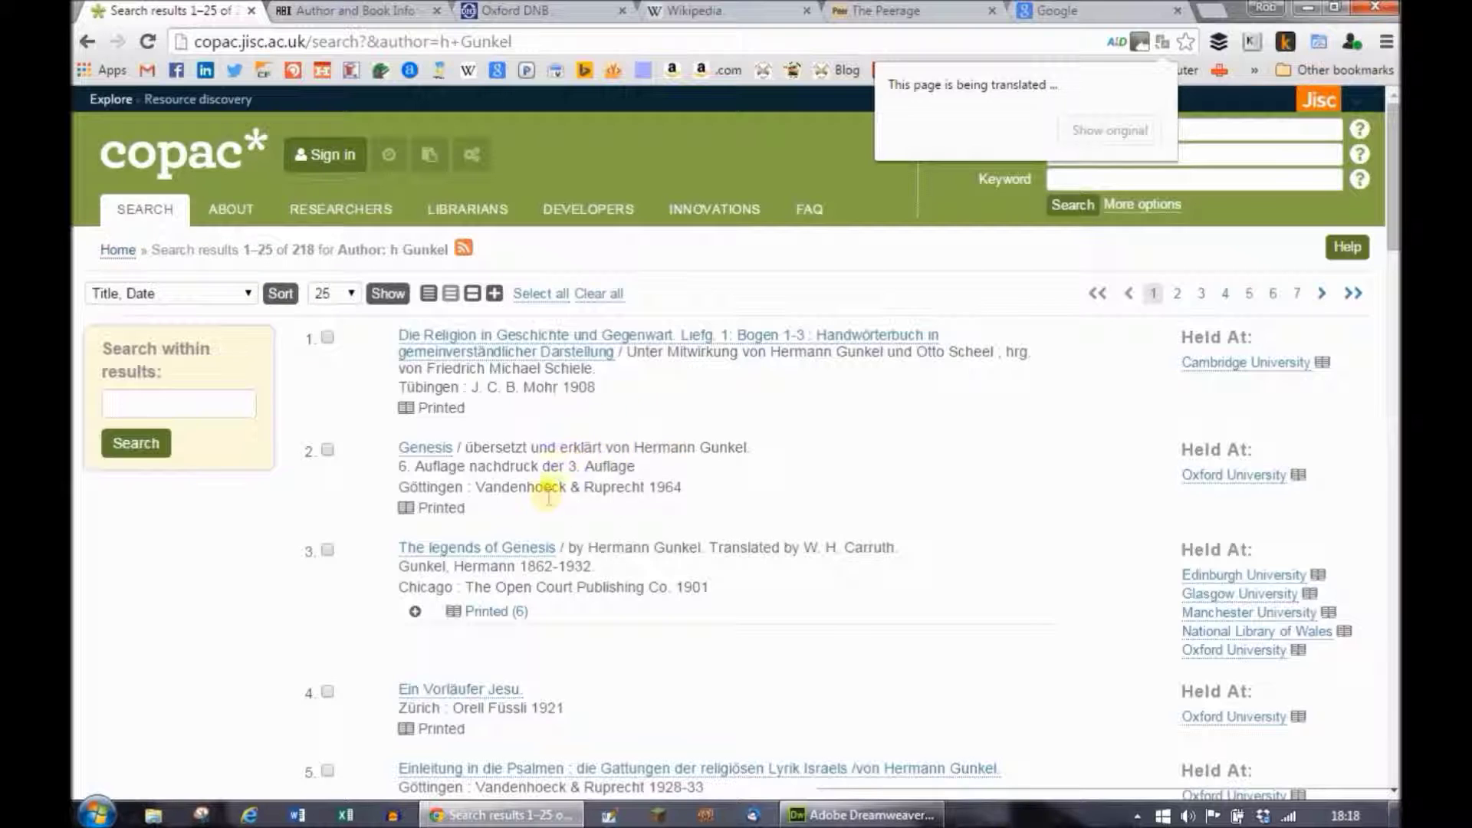
Open the Copac record for "The legends of Genesis" and copy the life years given beside the author's name.
scroll(568, 468, "down", 1)
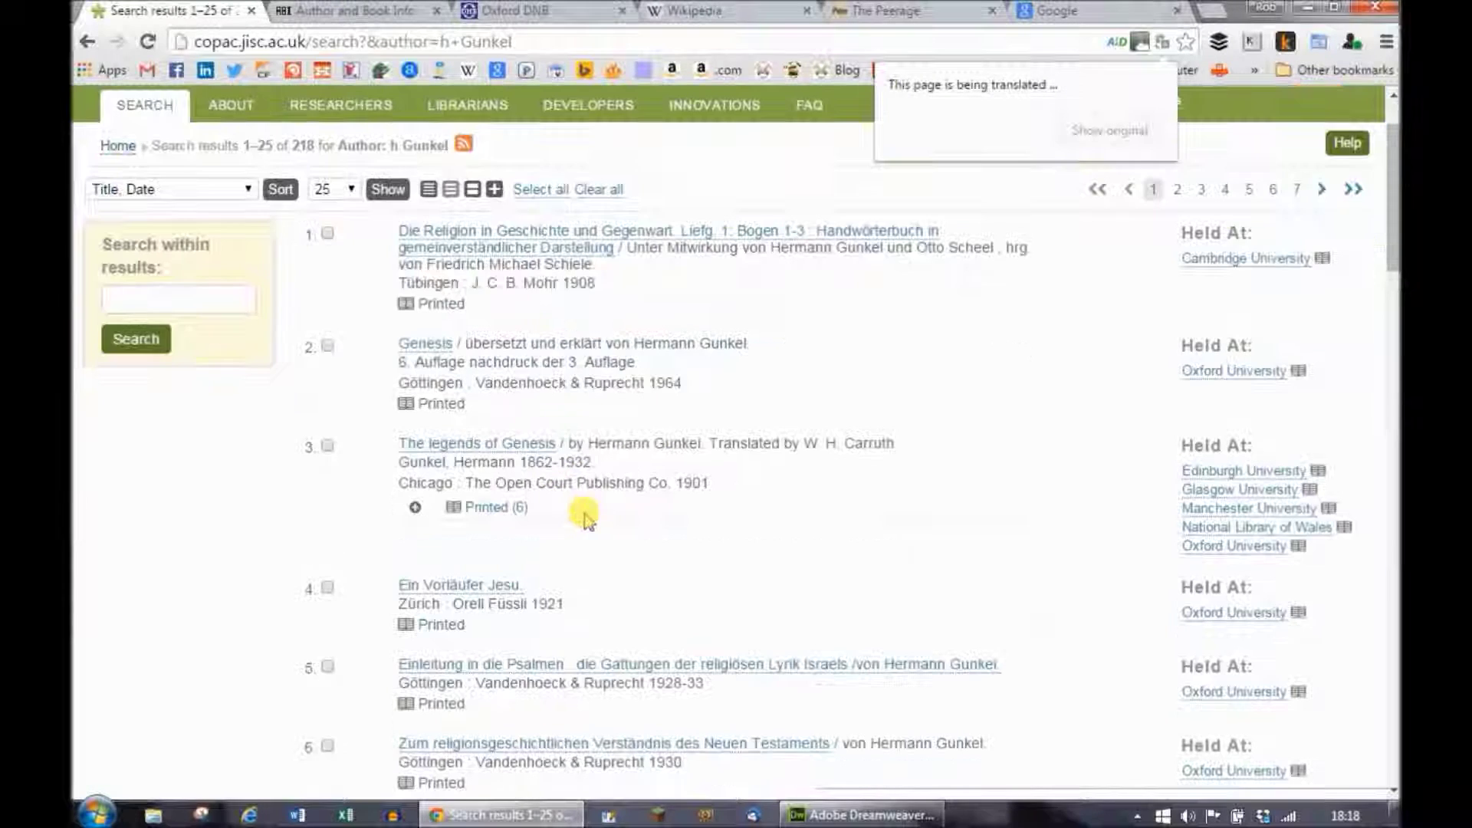
left_click(516, 451)
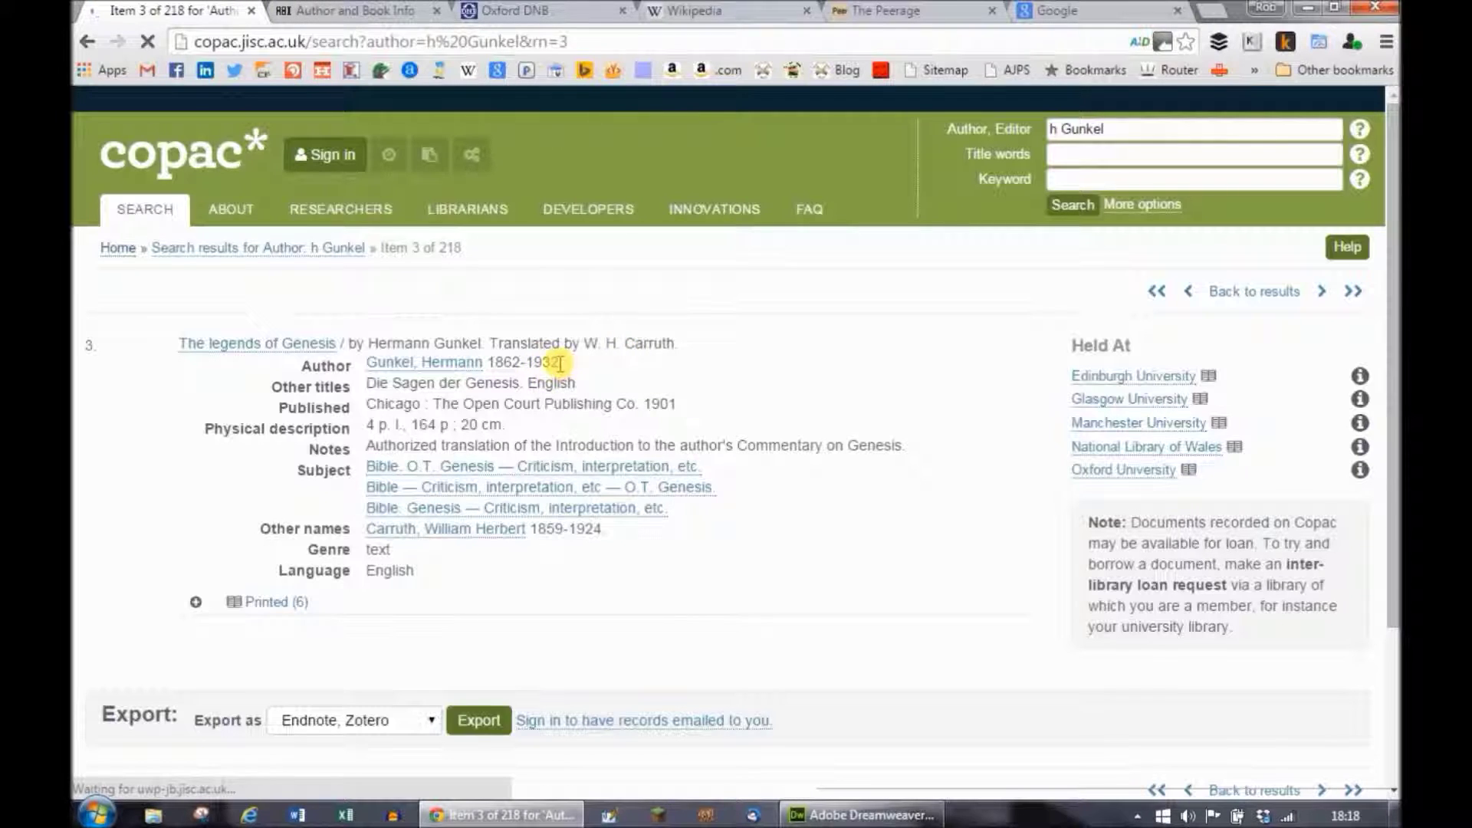
left_click_drag(560, 363, 494, 361)
key("ctrl+c")
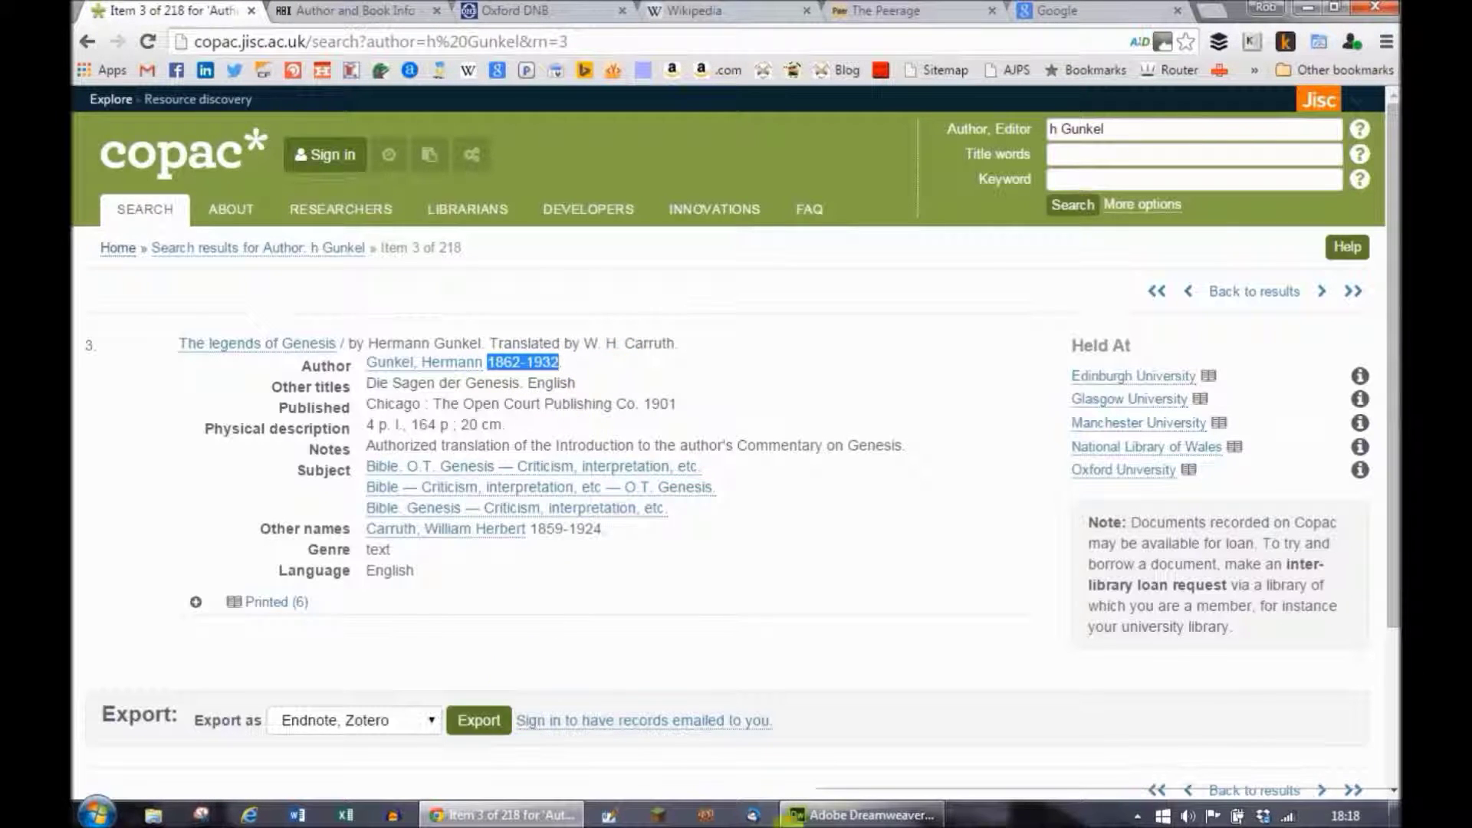
Switch to Dreamweaver and insert the copied years as [1862-1932] after Hermann Gunkel's name in the issue 1.1 entry.
left_click(838, 817)
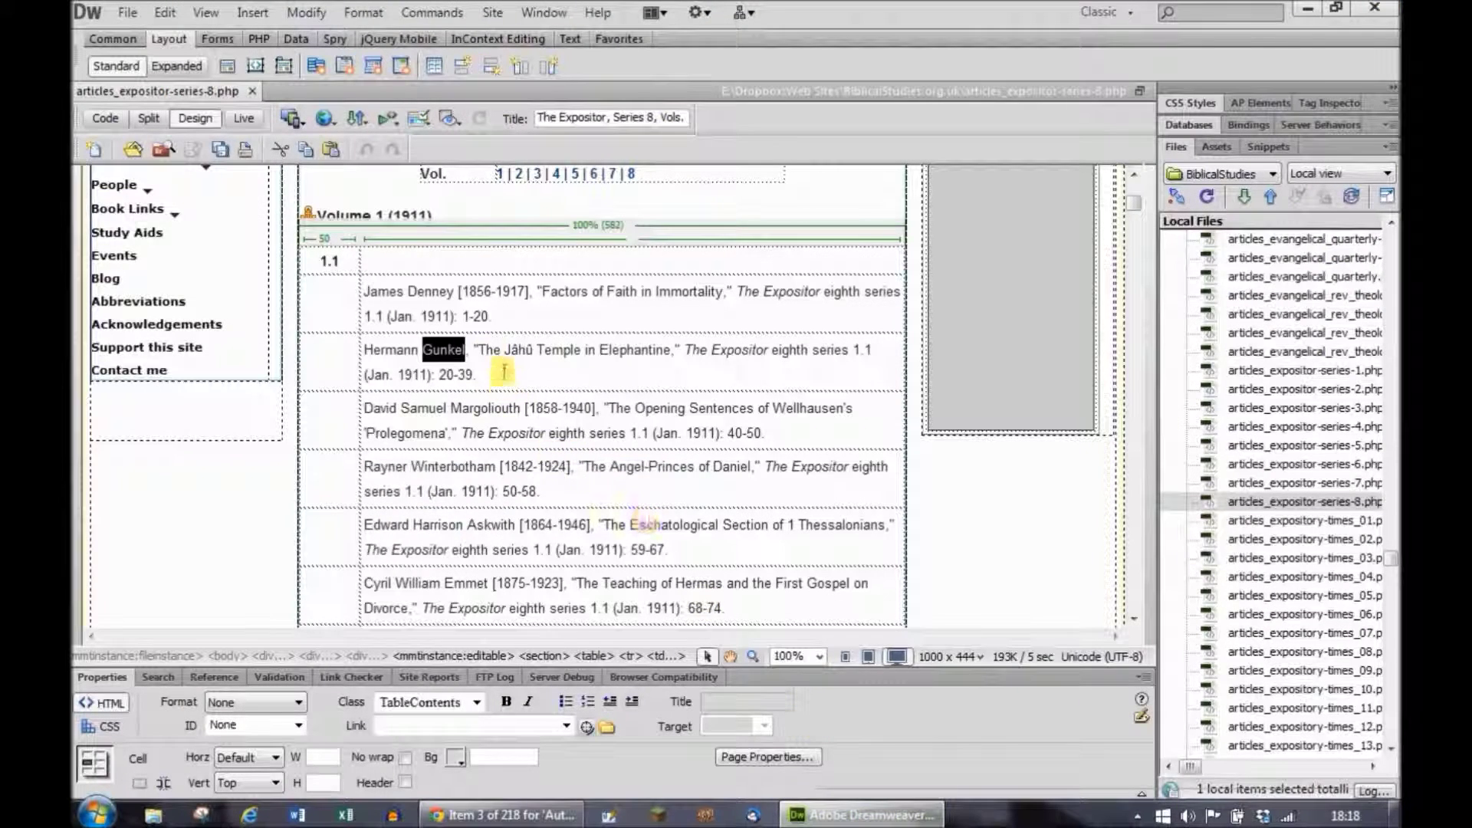
left_click(465, 349)
type("[]")
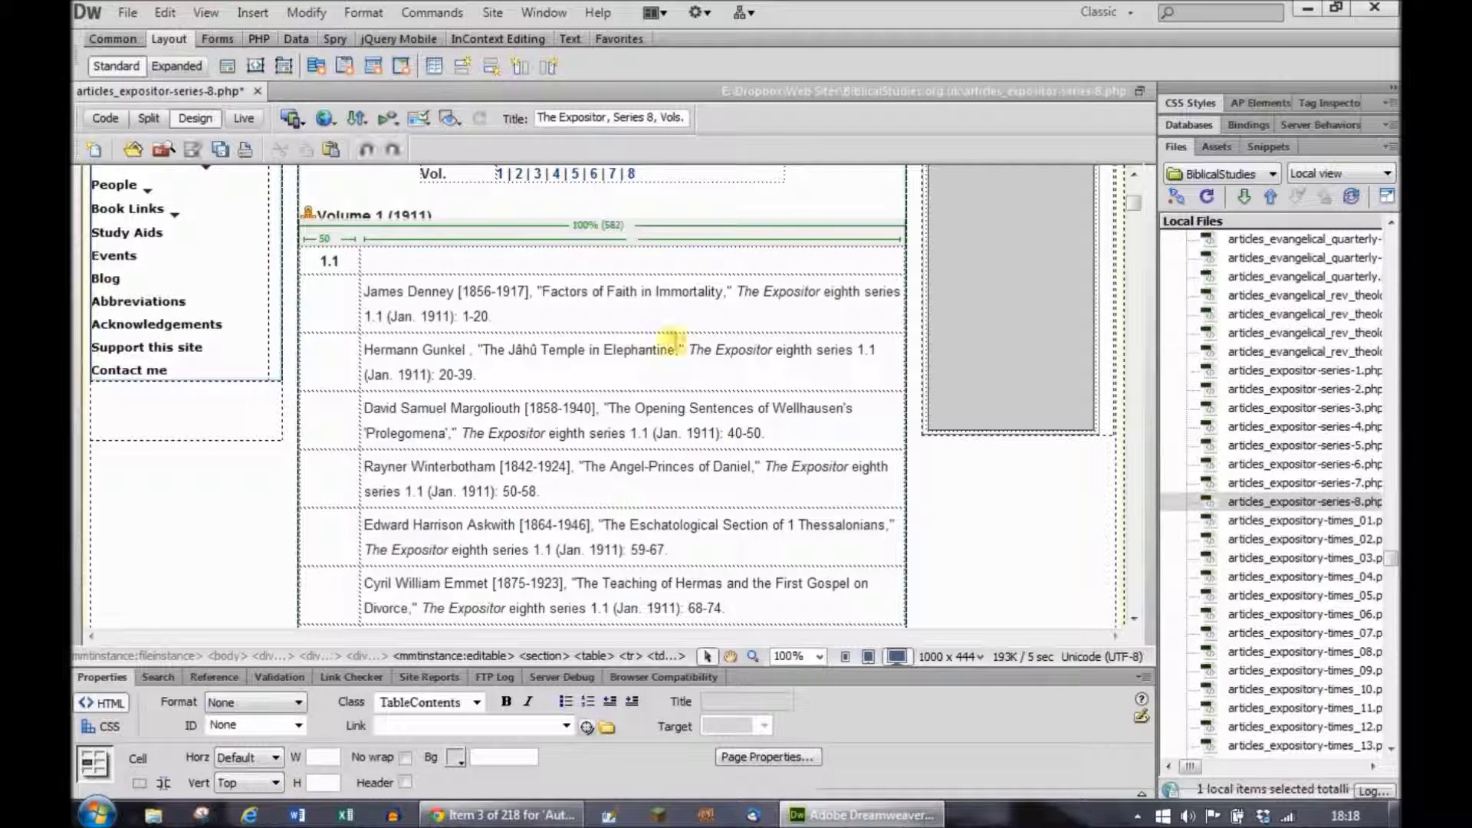
key("ctrl+v")
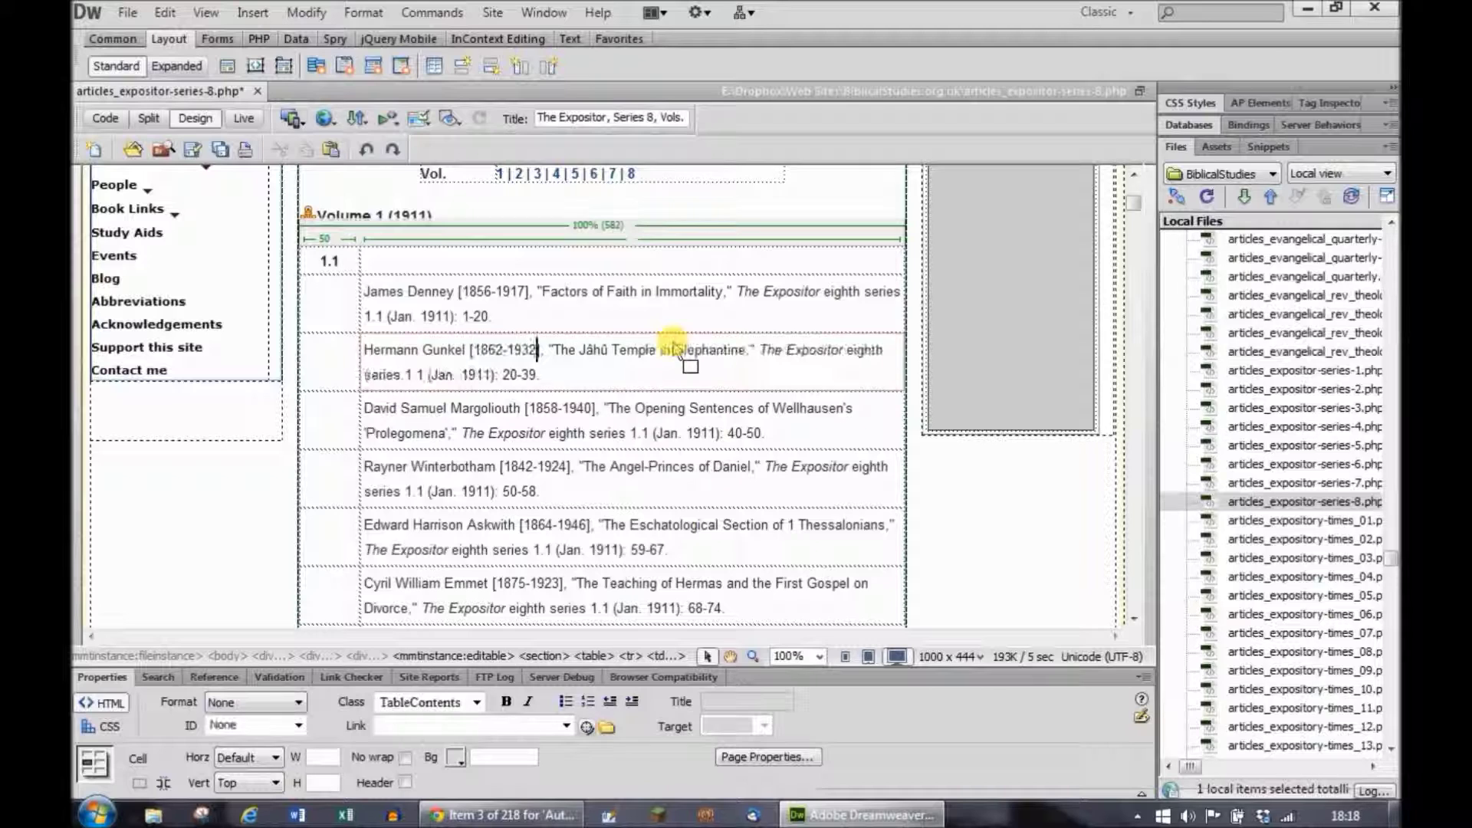
Find the next single author without life dates and select the name W.F. Slater in the issue 1.2 entries.
scroll(627, 373, "down", 3)
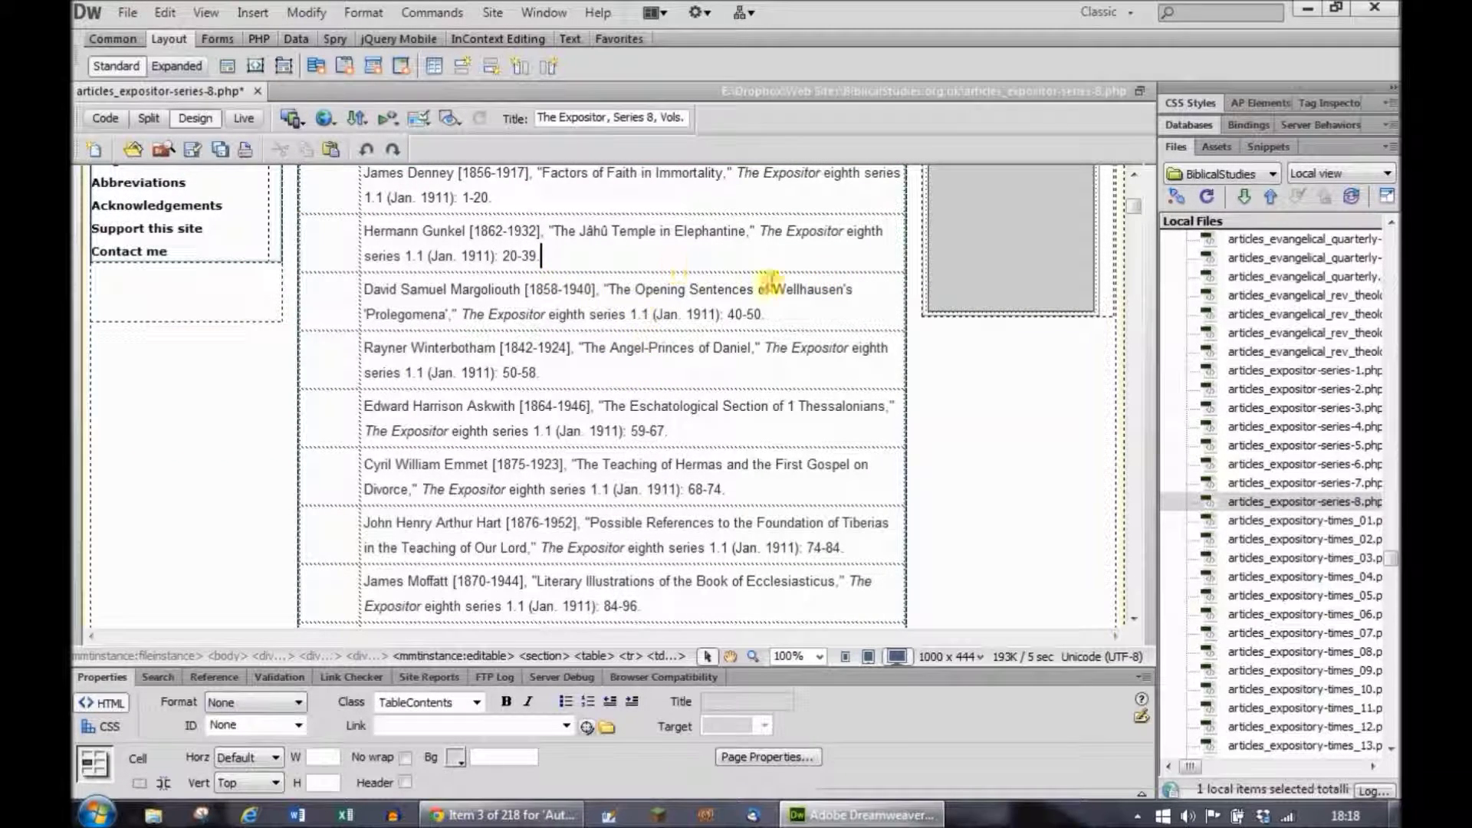
left_click(546, 255)
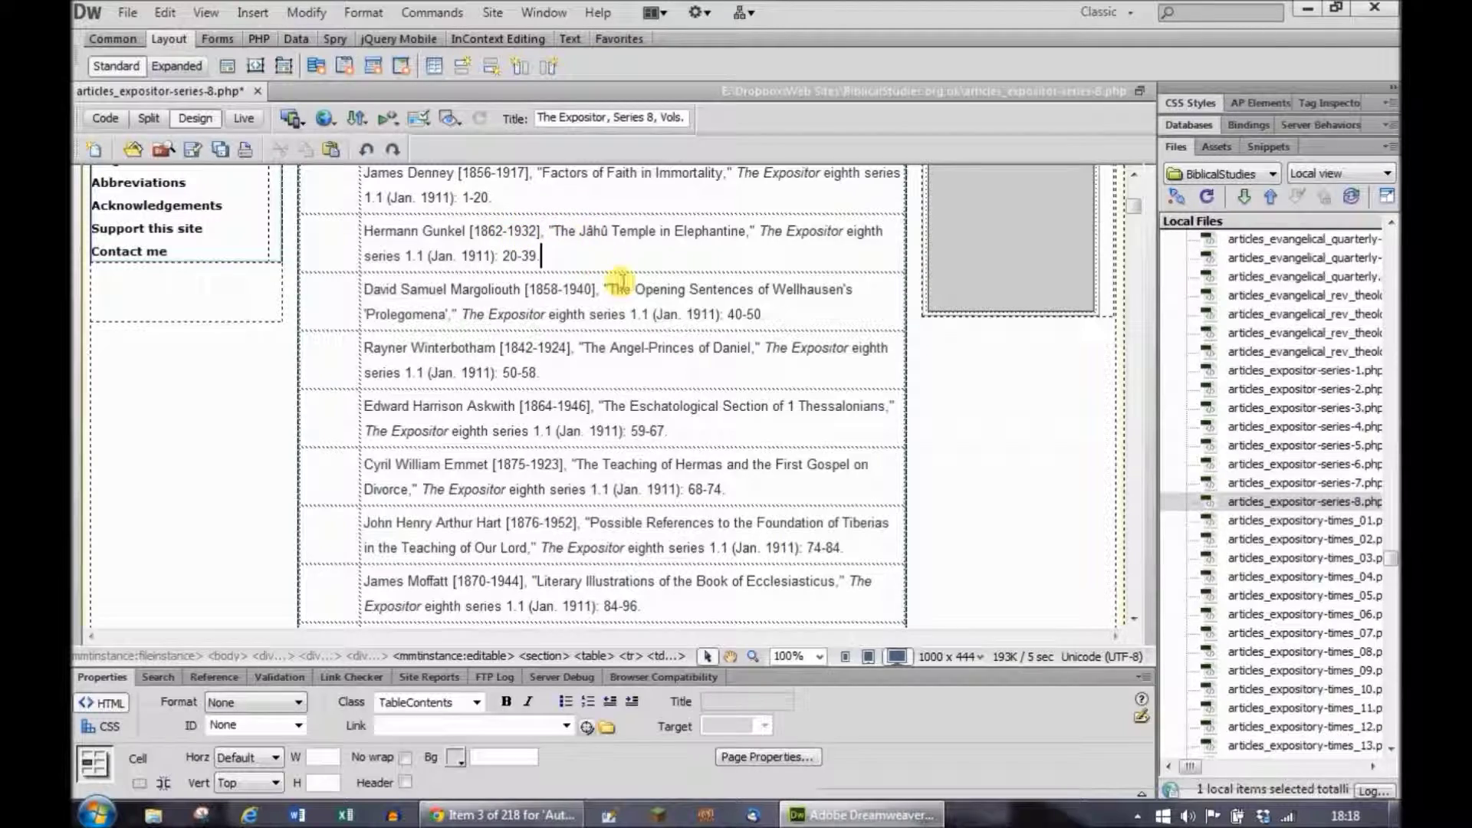
scroll(613, 323, "down", 3)
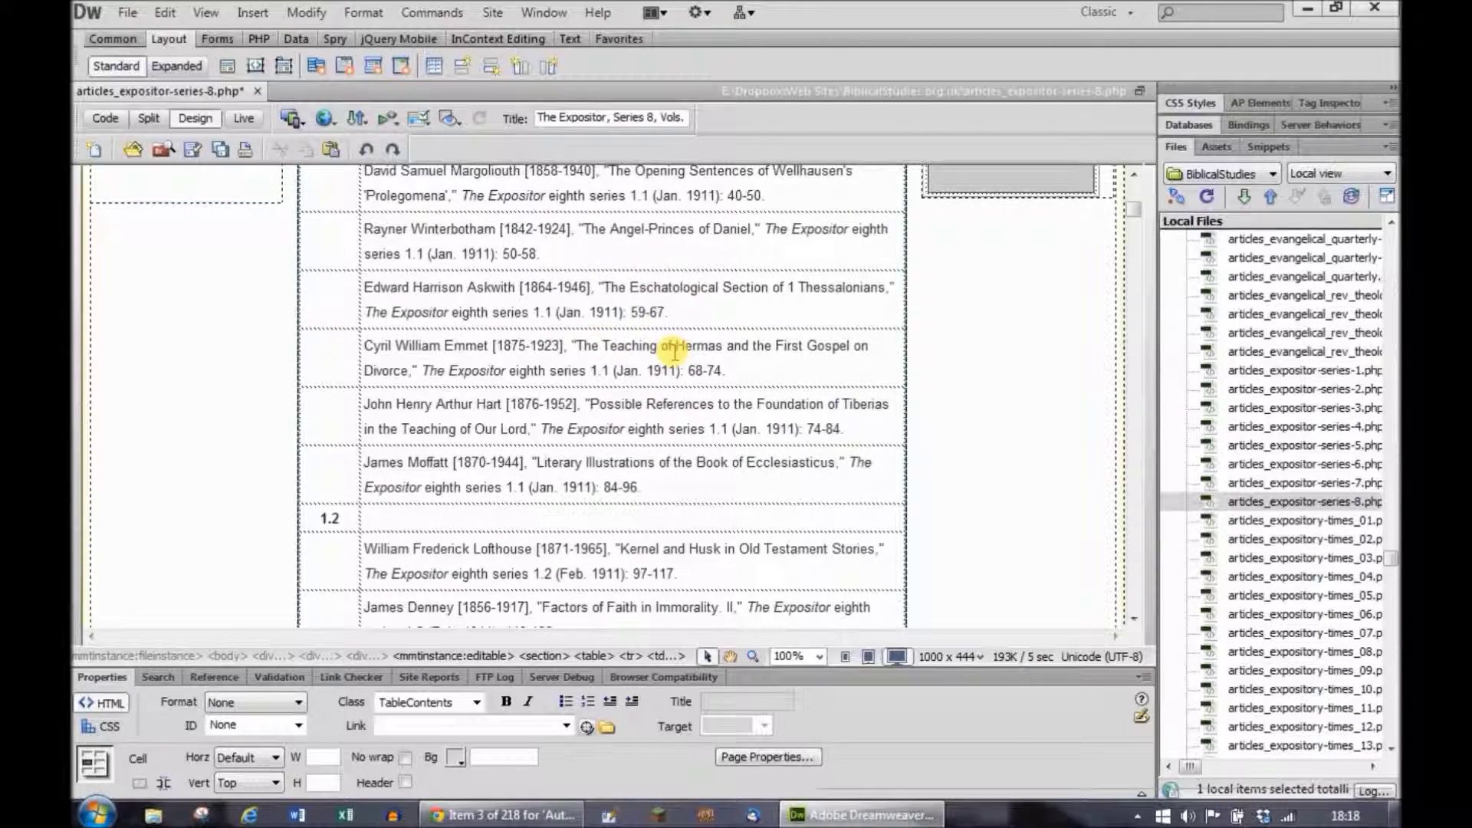
scroll(617, 361, "down", 2)
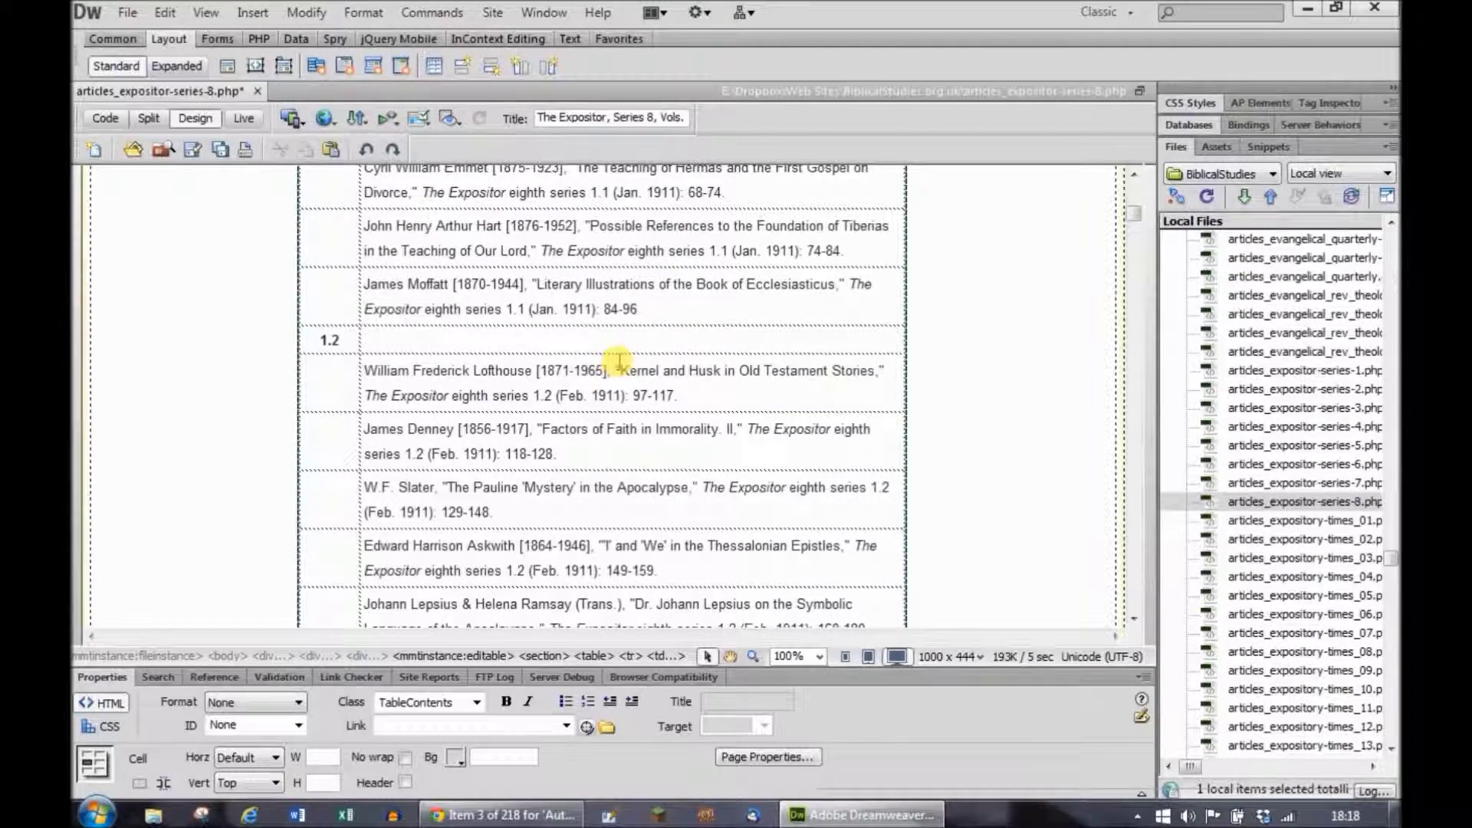
scroll(629, 360, "down", 2)
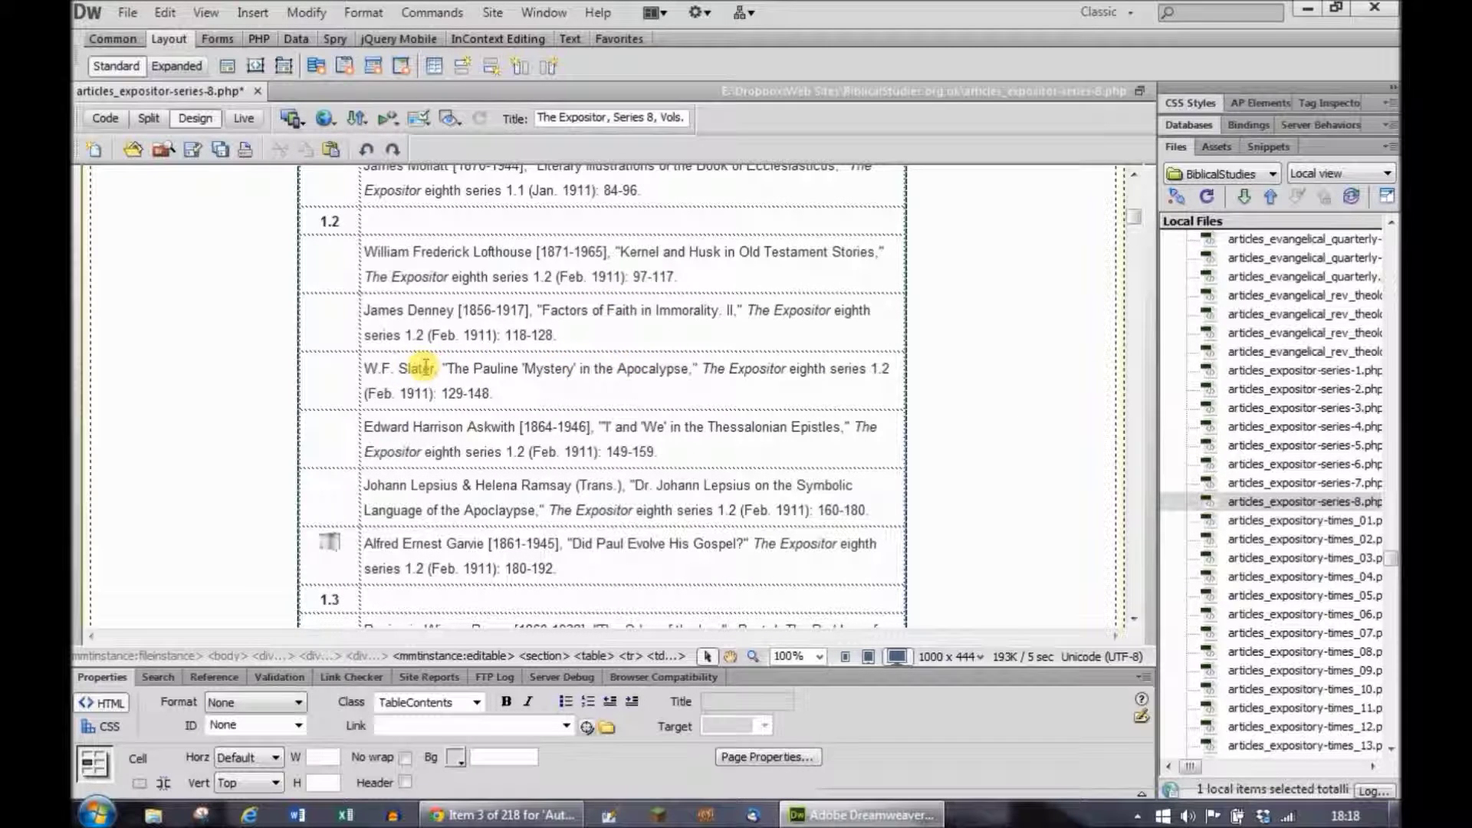
left_click_drag(405, 369, 362, 369)
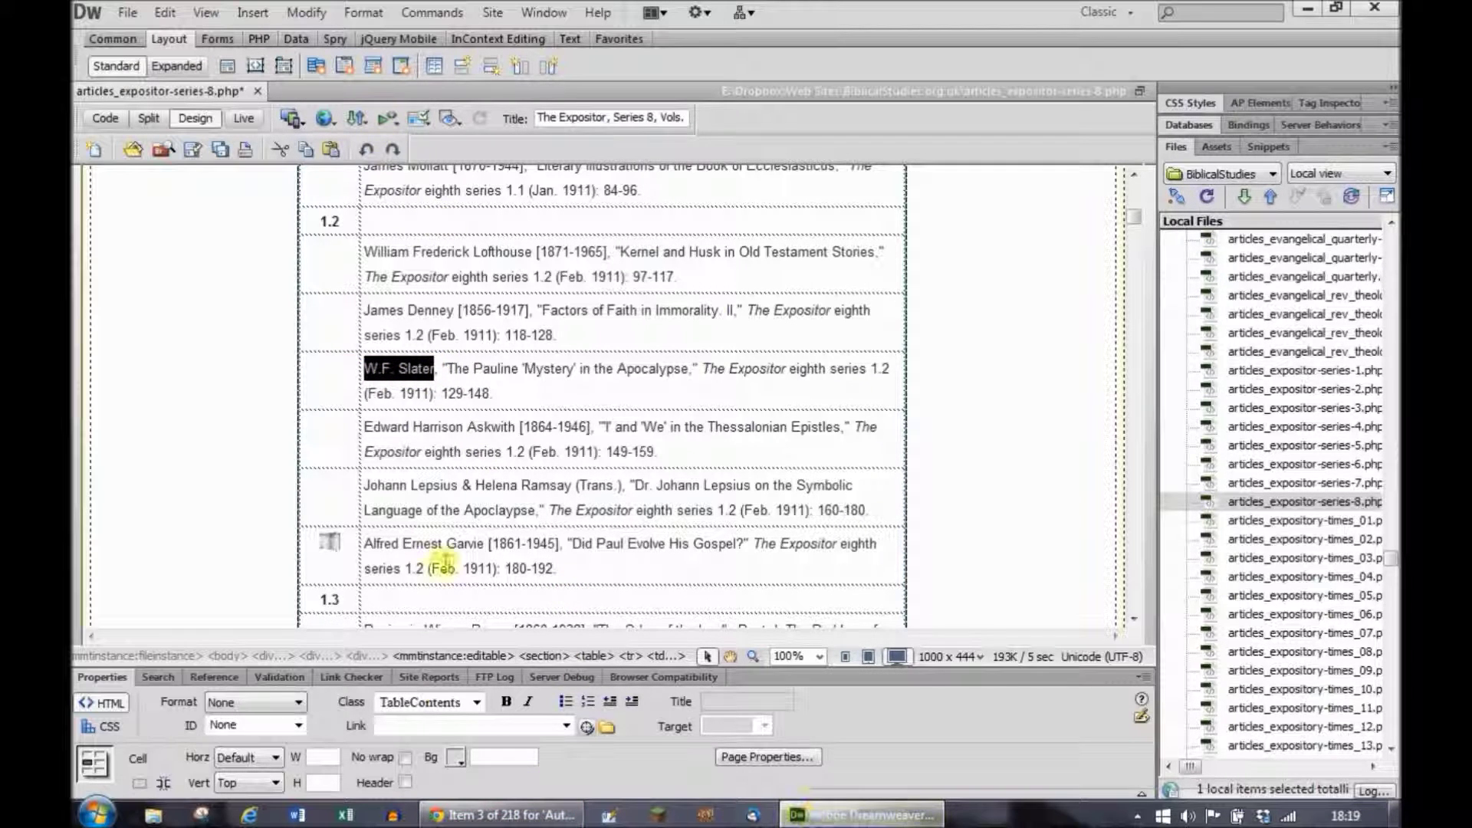
Switch to the Author and Book Info site in Chrome and search for given initials "w f" and family name "Slater".
left_click(502, 814)
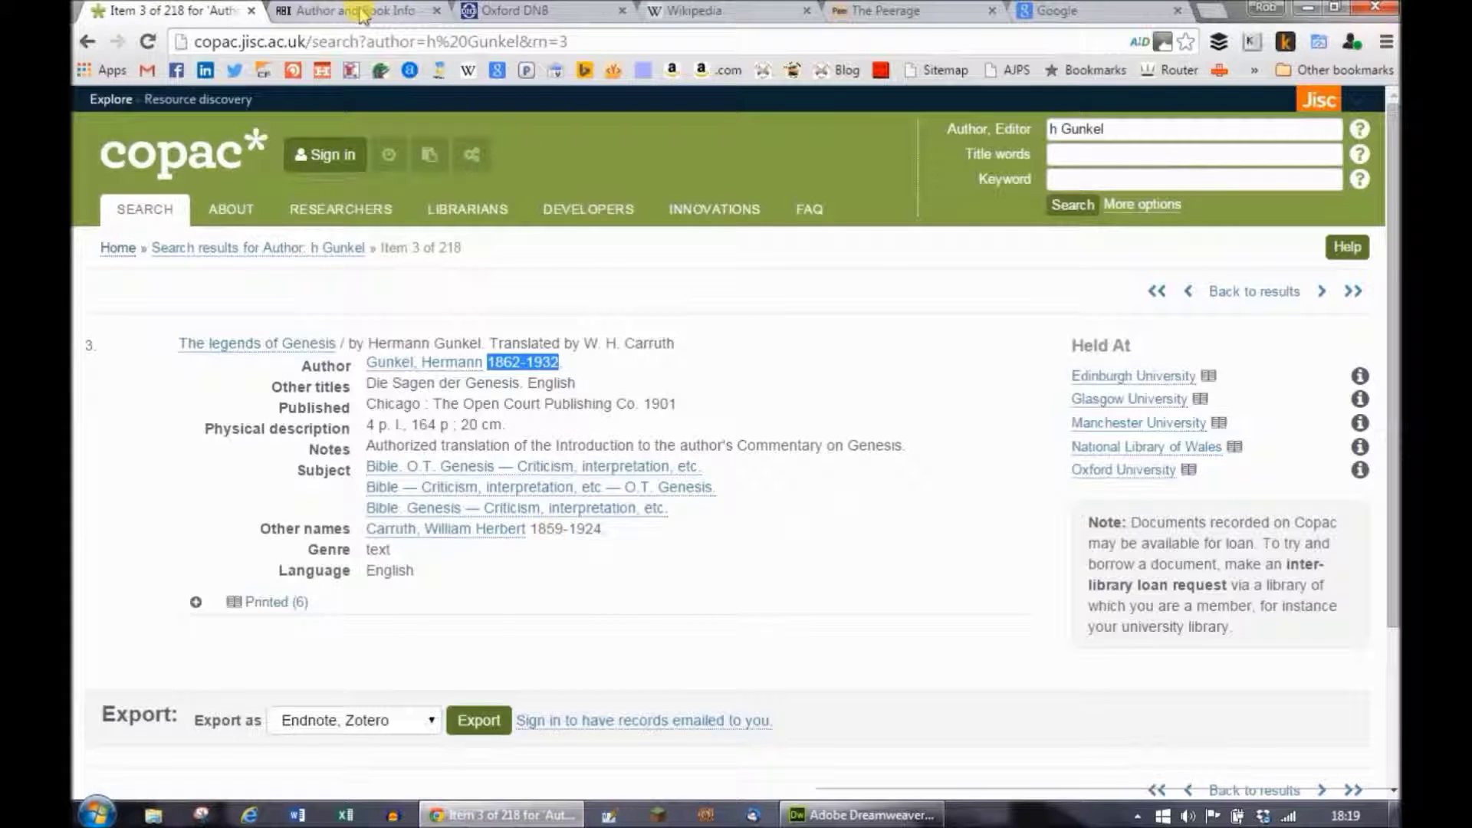
left_click(349, 10)
left_click(401, 405)
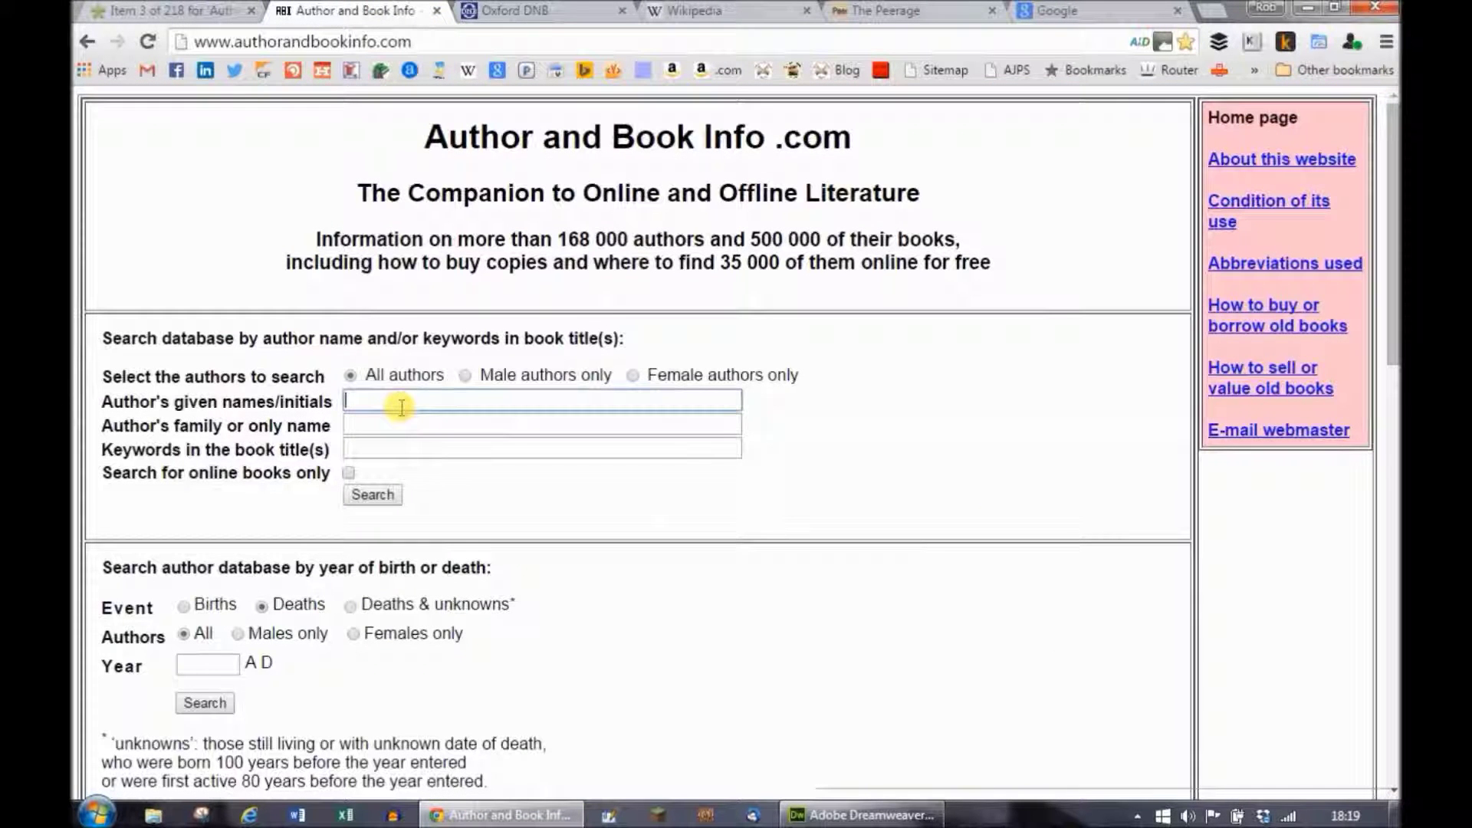
type("w f")
key("Tab")
type("sla")
left_click(373, 494)
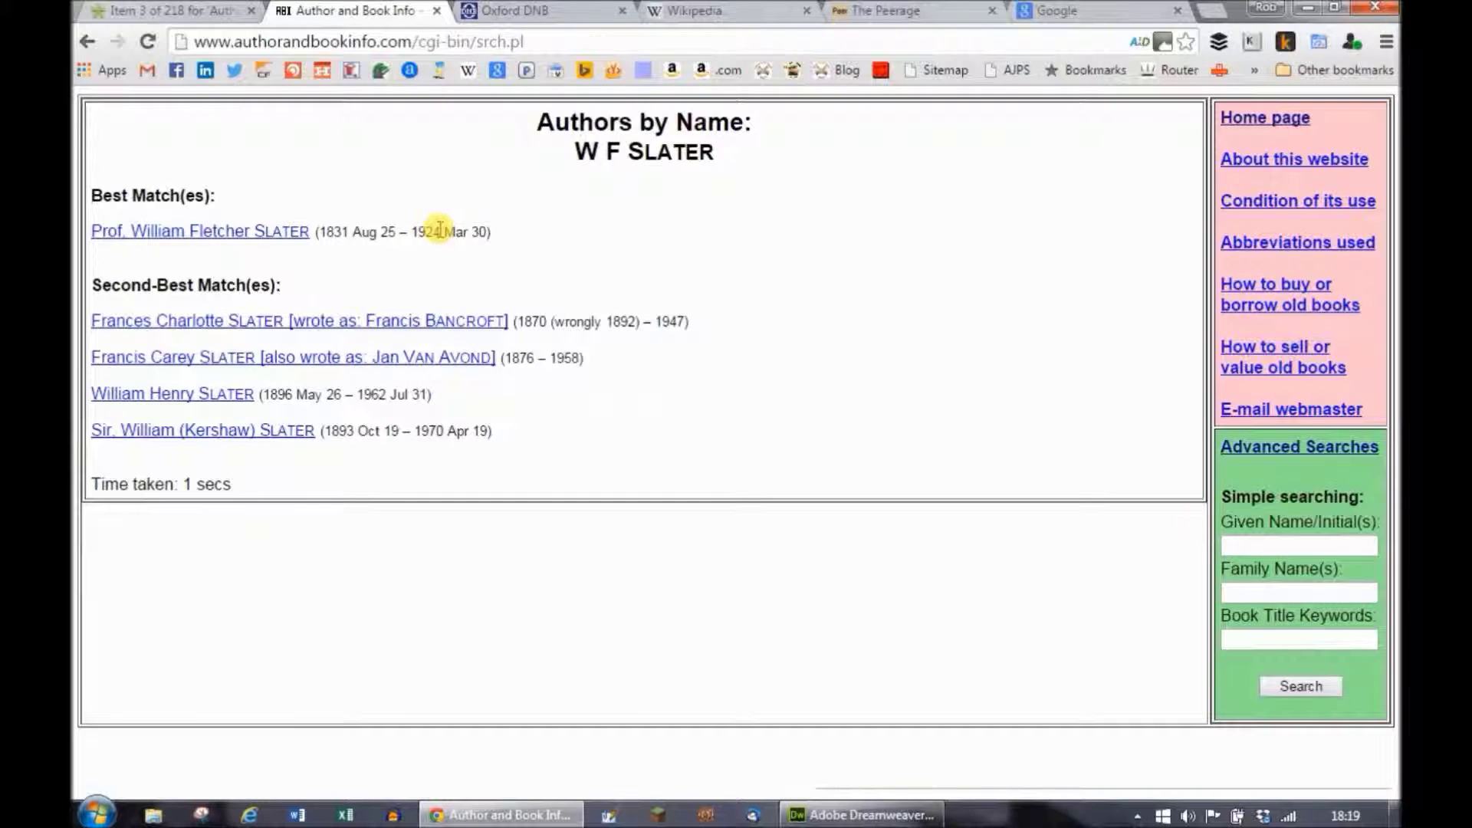
Examine the best-matching Slater's author record, return to the search results and select the birth-to-death date range beside the name.
left_click_drag(437, 231, 321, 223)
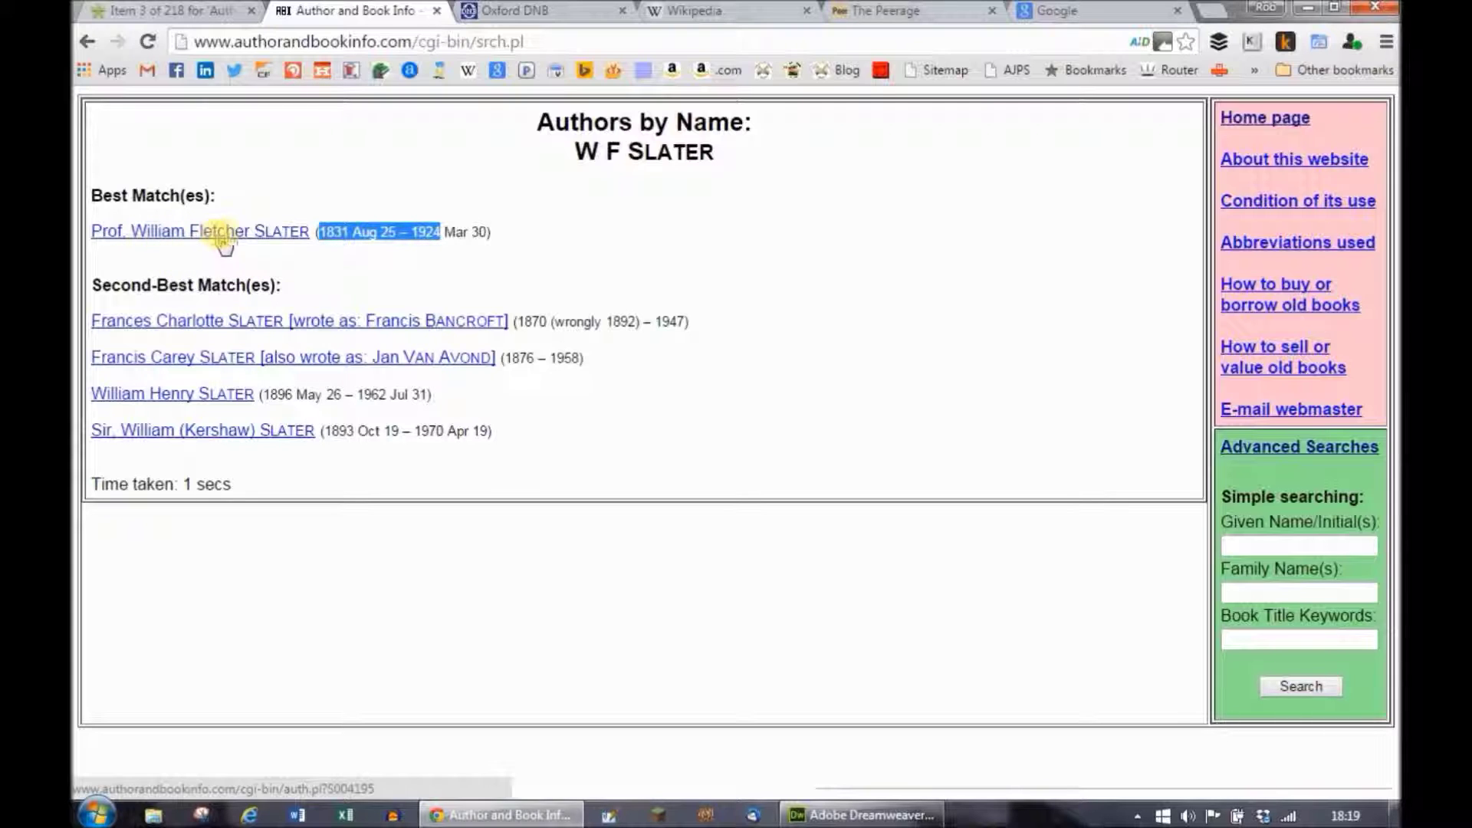
left_click(283, 234)
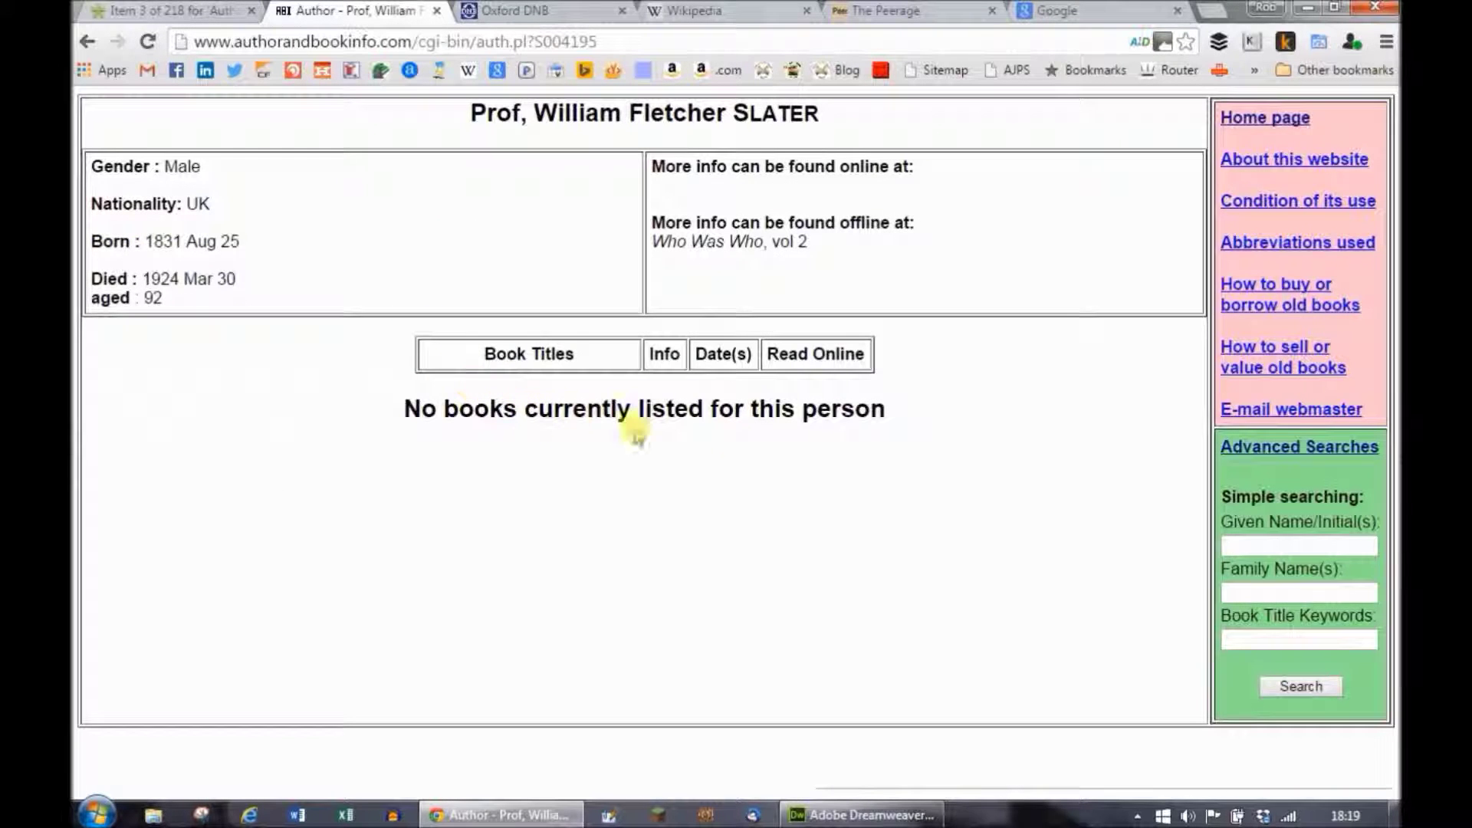
left_click(89, 41)
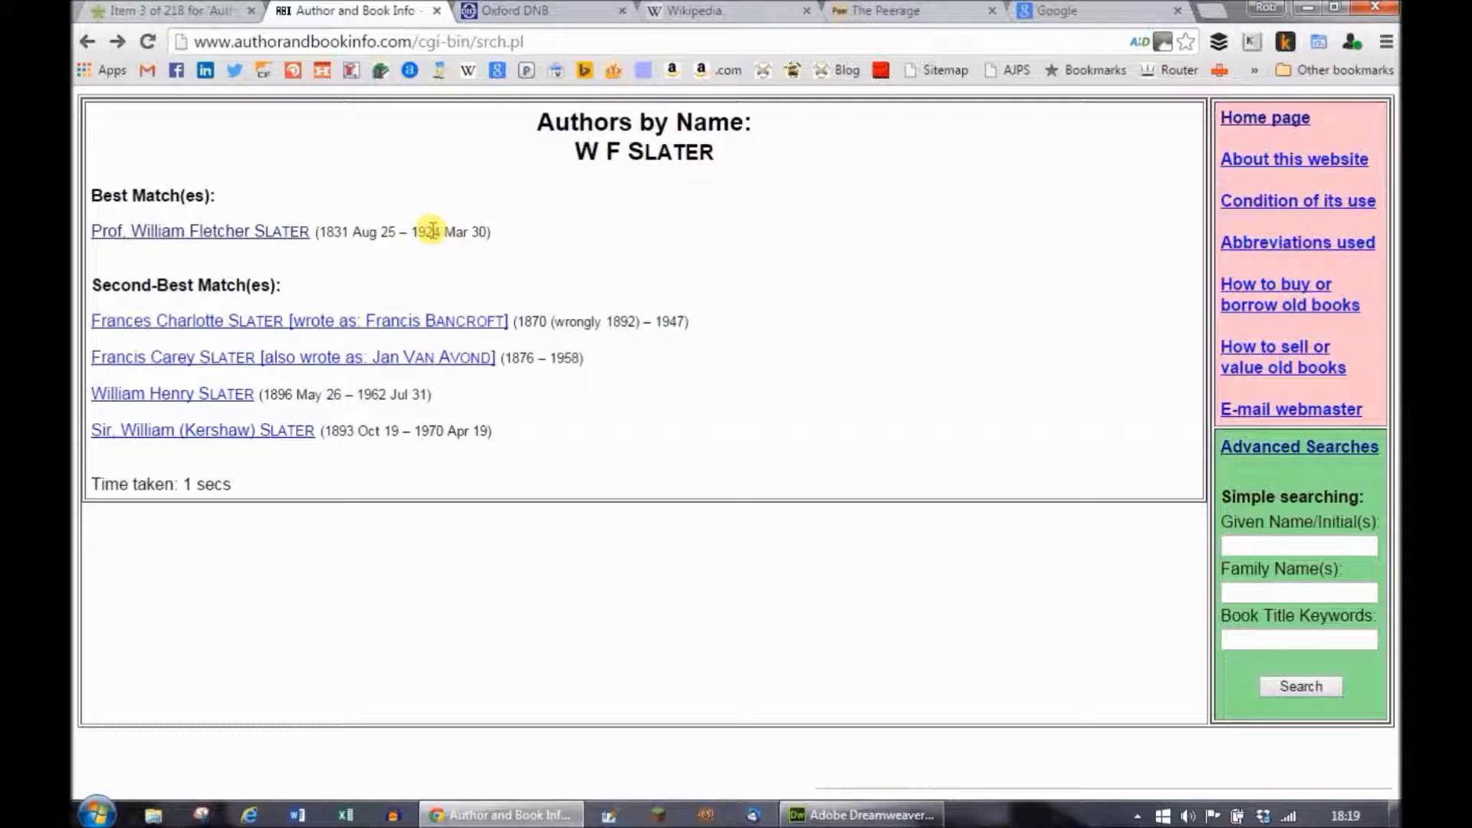
left_click_drag(441, 230, 321, 230)
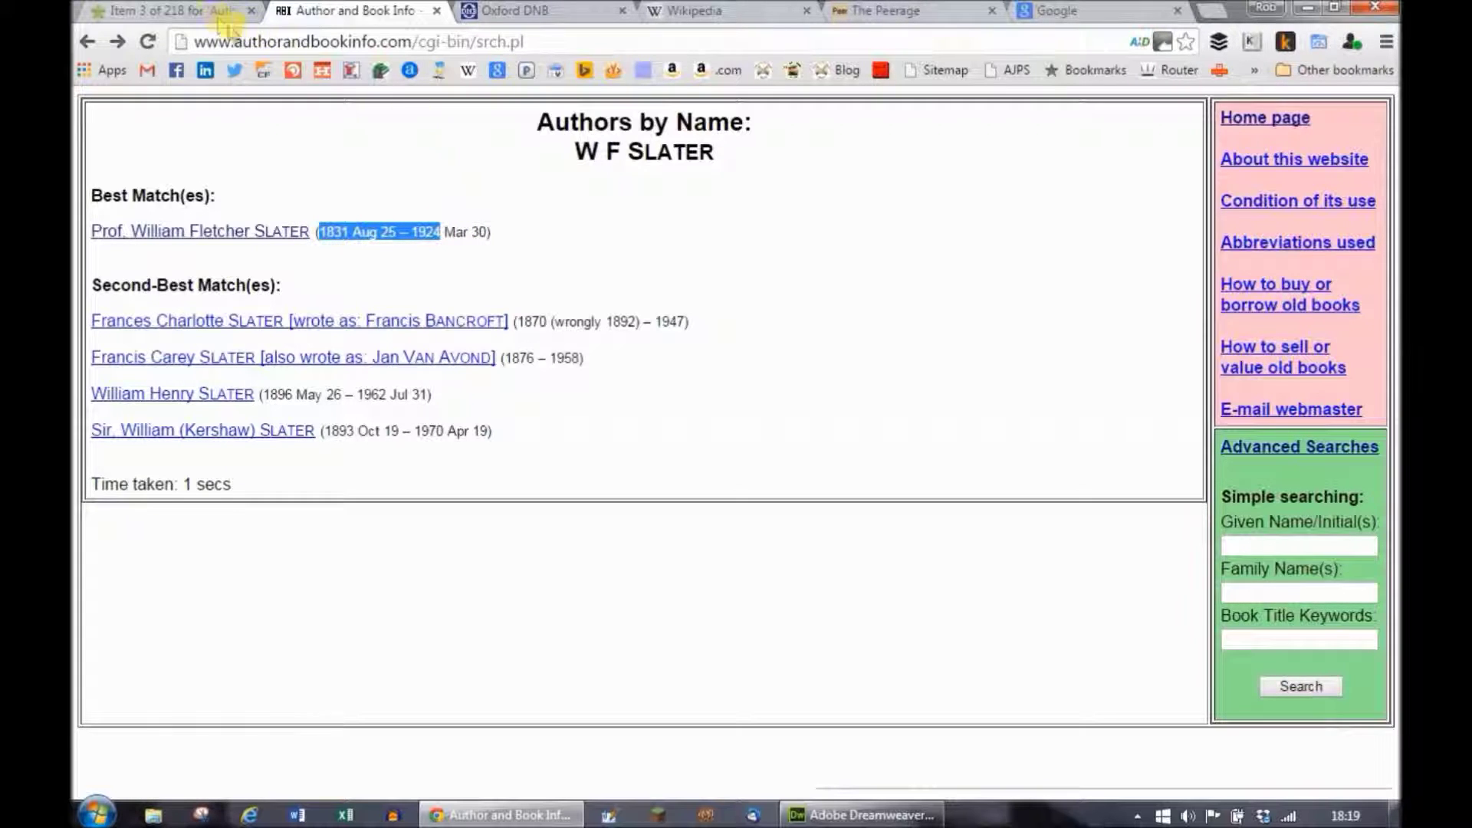
Search Copac for the author "w f slater" and open the record for The faith and life of the early Church.
left_click(168, 10)
left_click_drag(1107, 131, 831, 134)
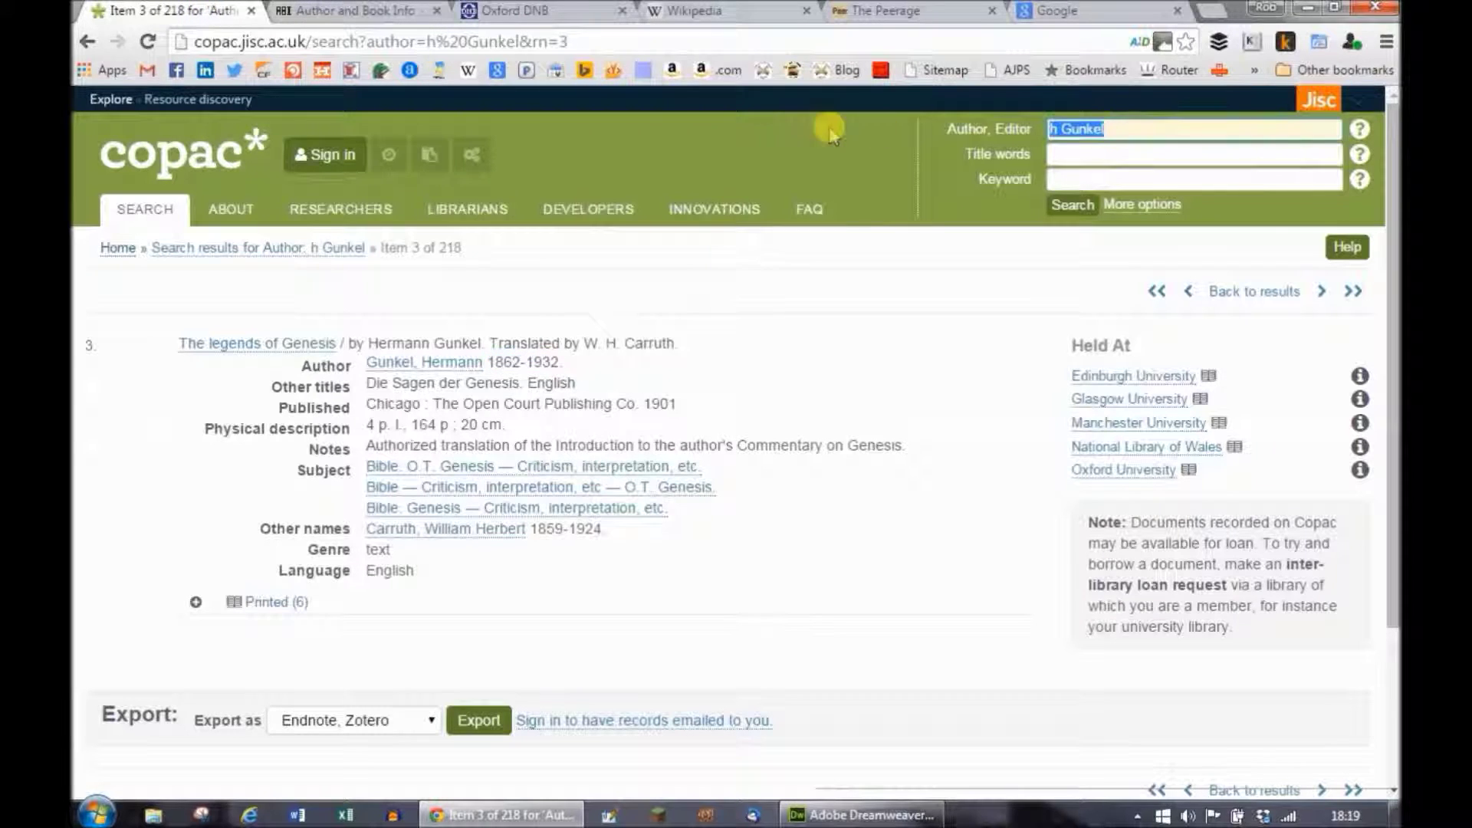
type("w f")
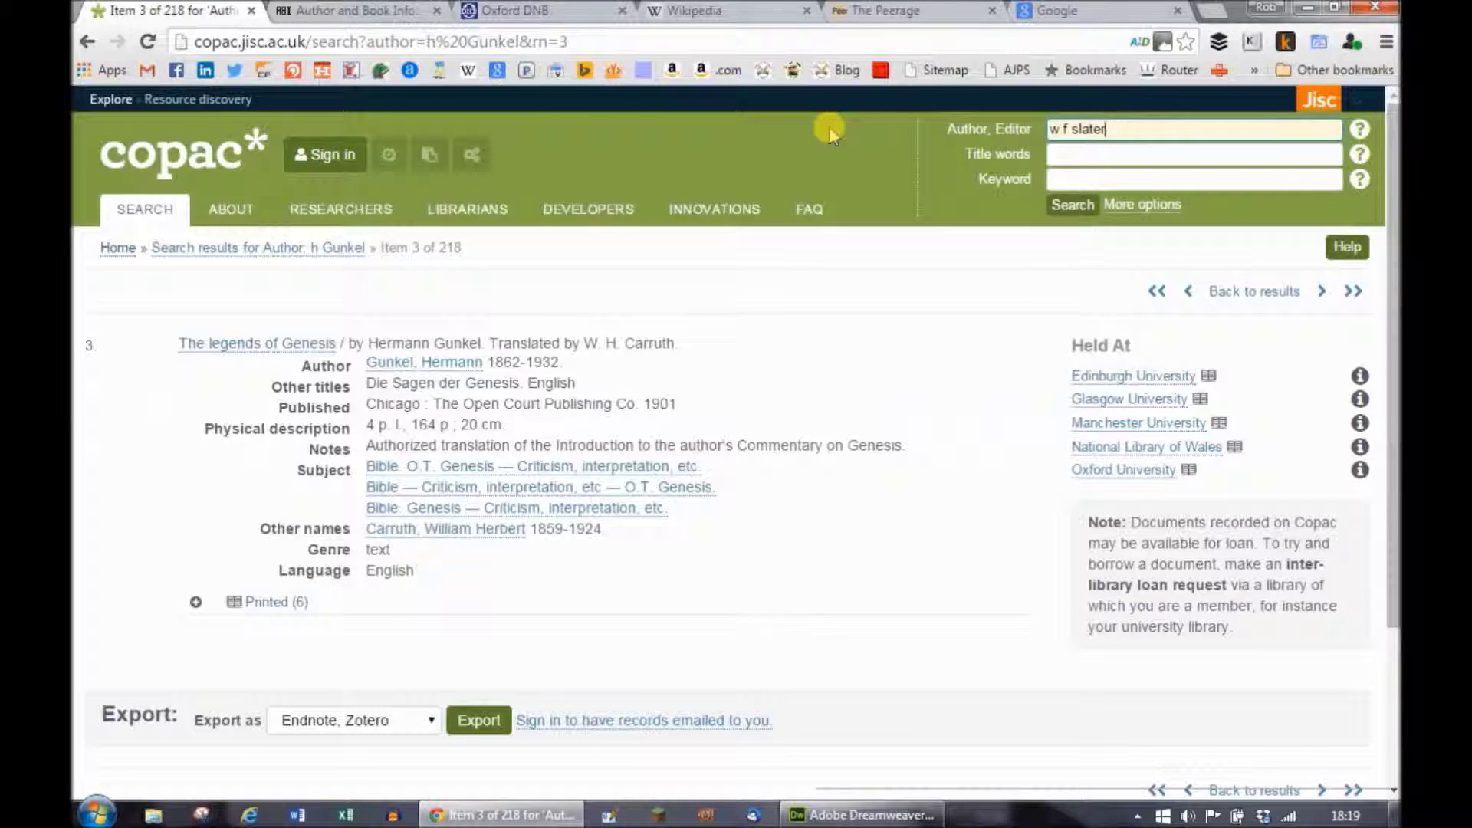
type(" slater")
key("Return")
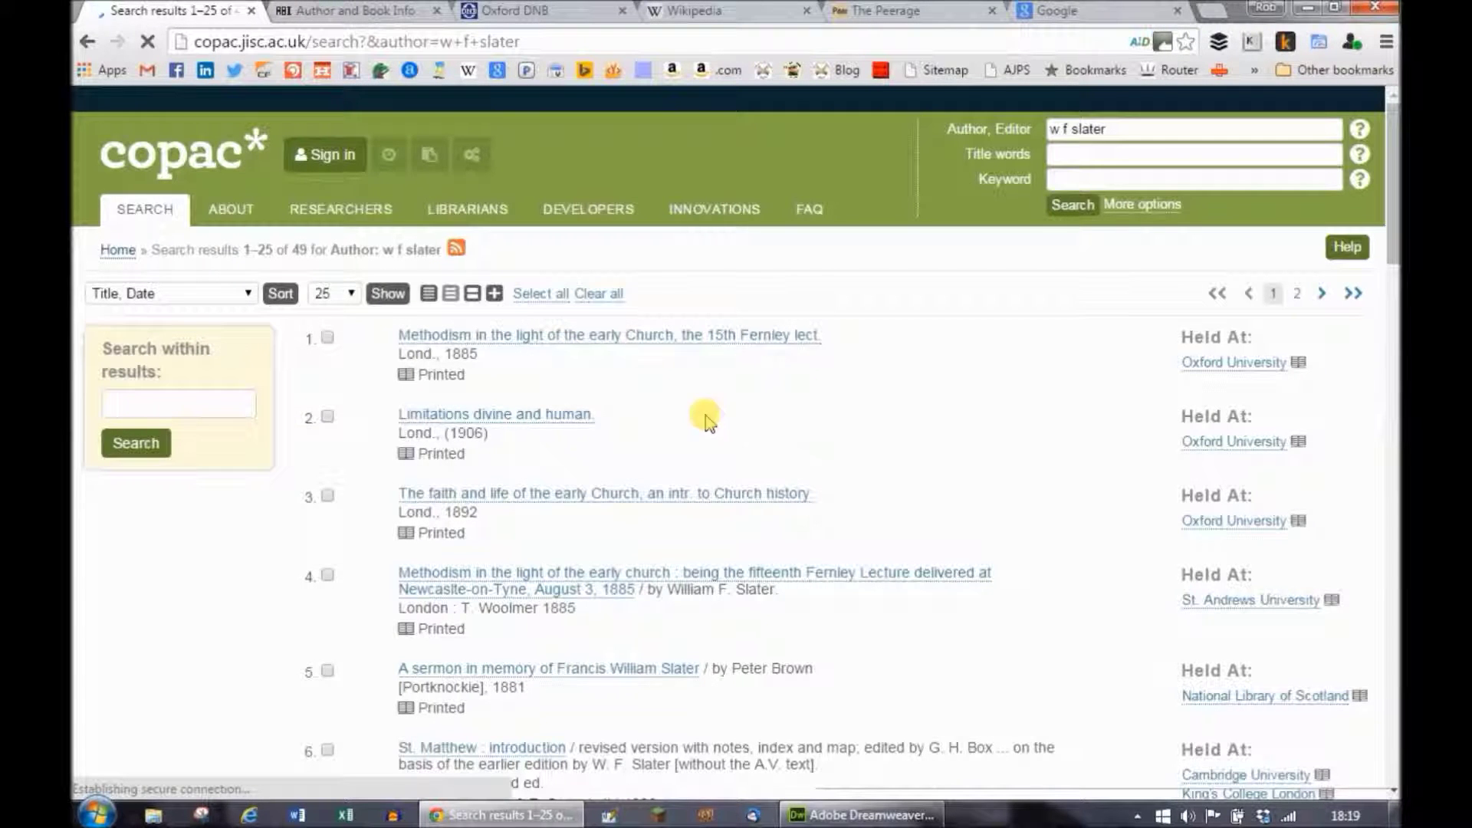
scroll(697, 414, "down", 1)
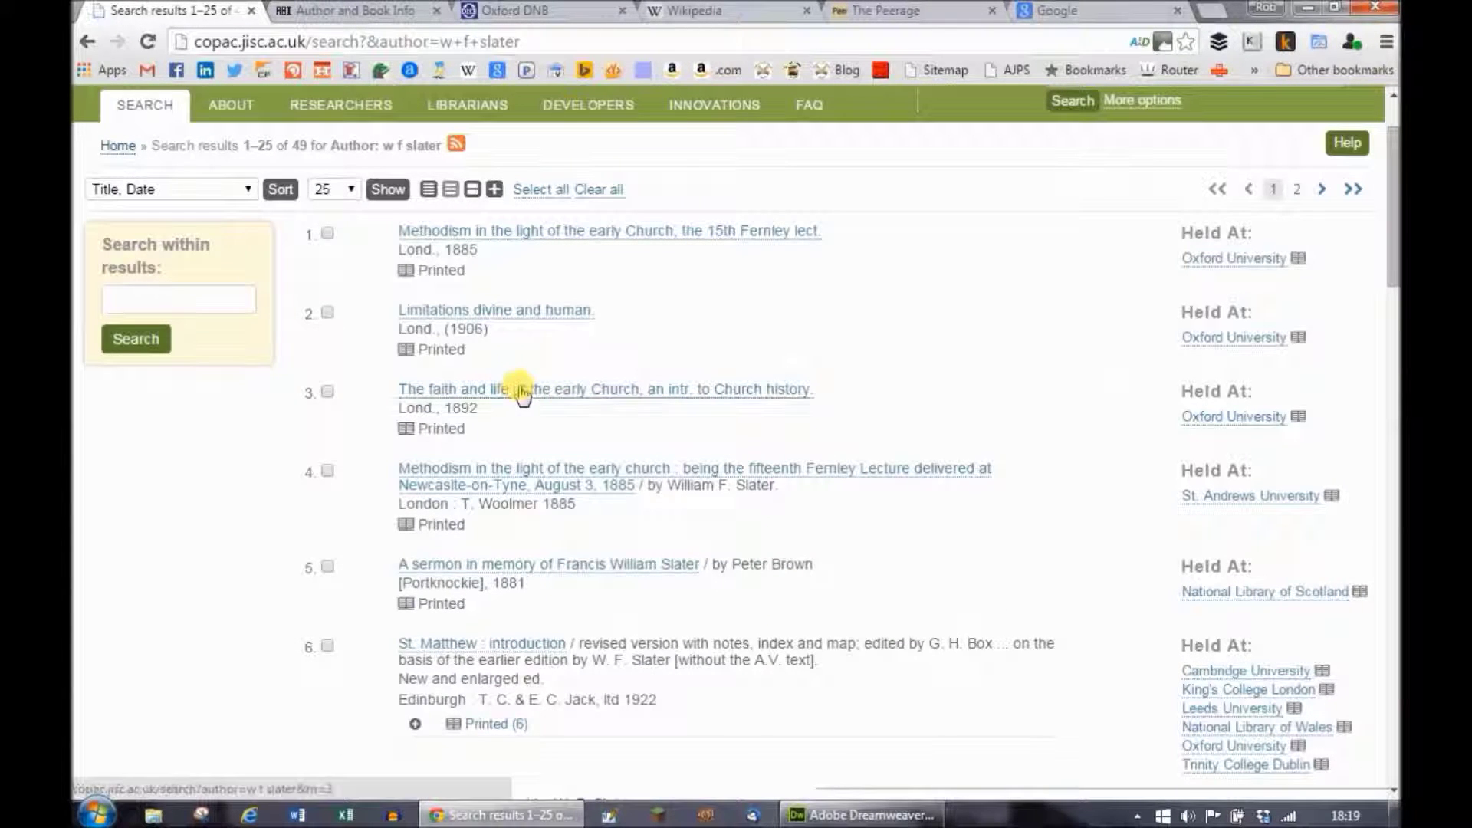
left_click(717, 390)
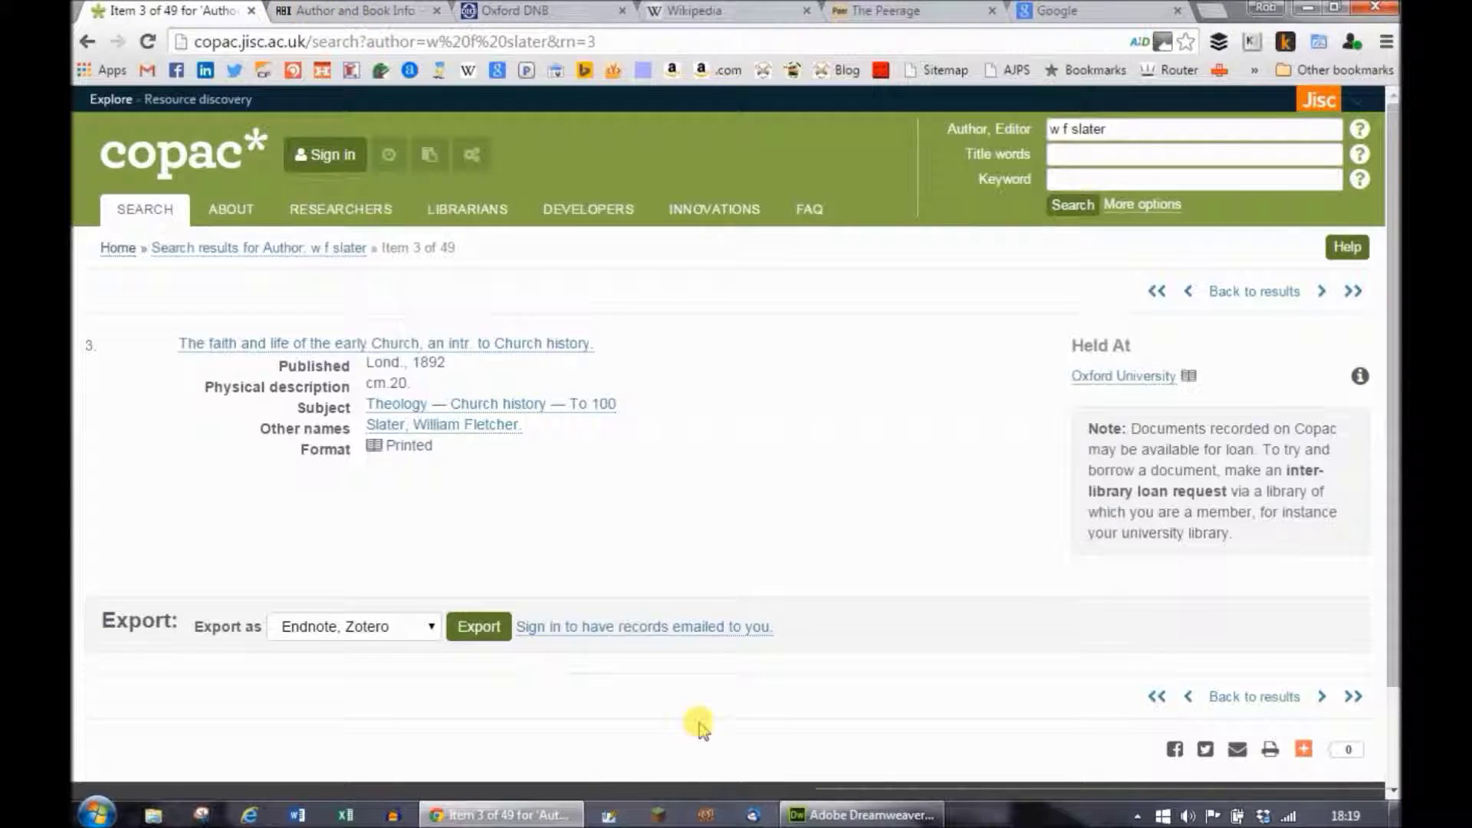
Switch to Dreamweaver and expand Slater's initials to William Fletcher in the issue 1.2 entry, removing the extra space.
left_click(803, 818)
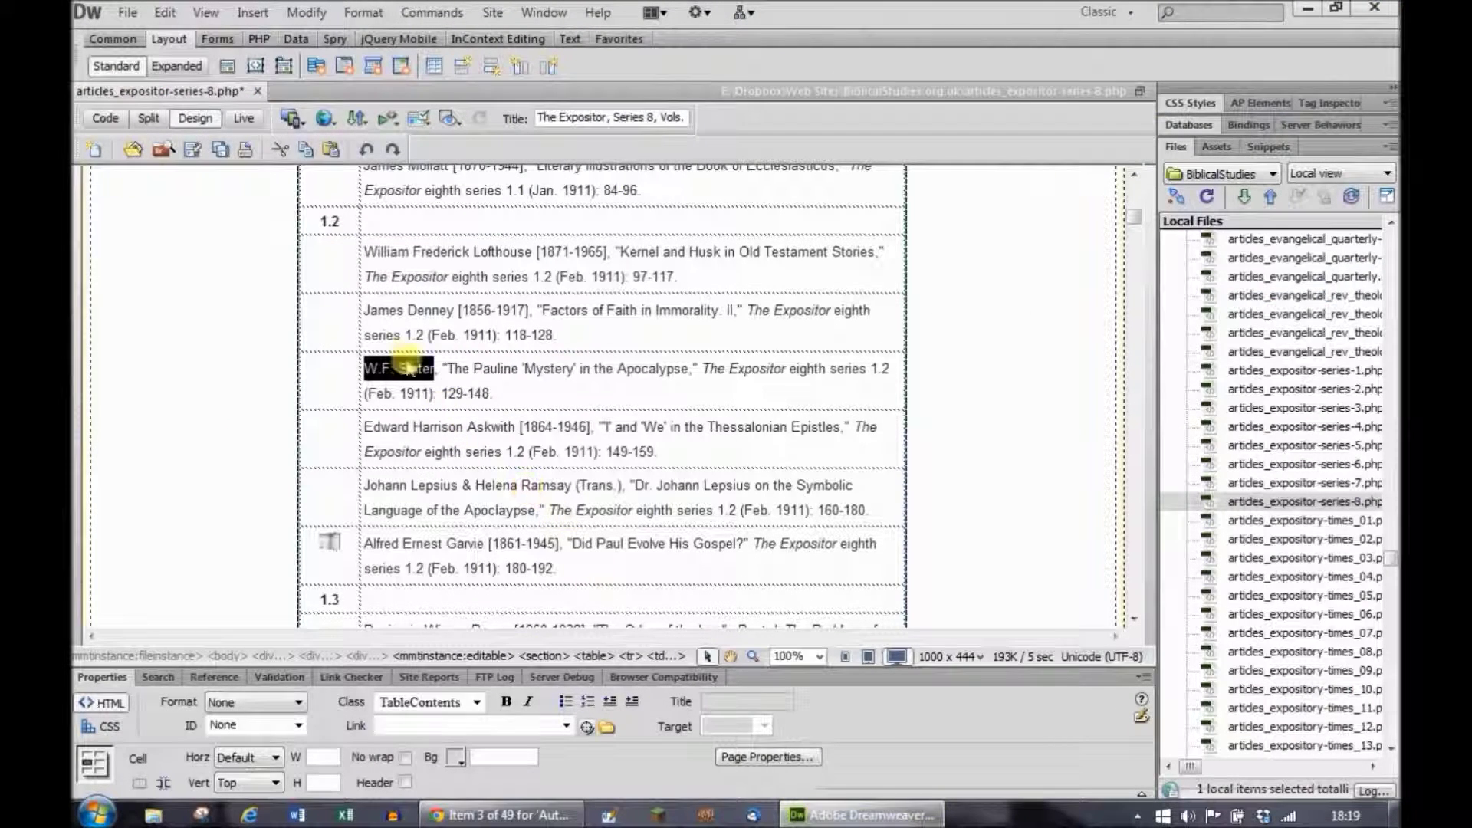
left_click(379, 371)
key("Delete")
type("illiam")
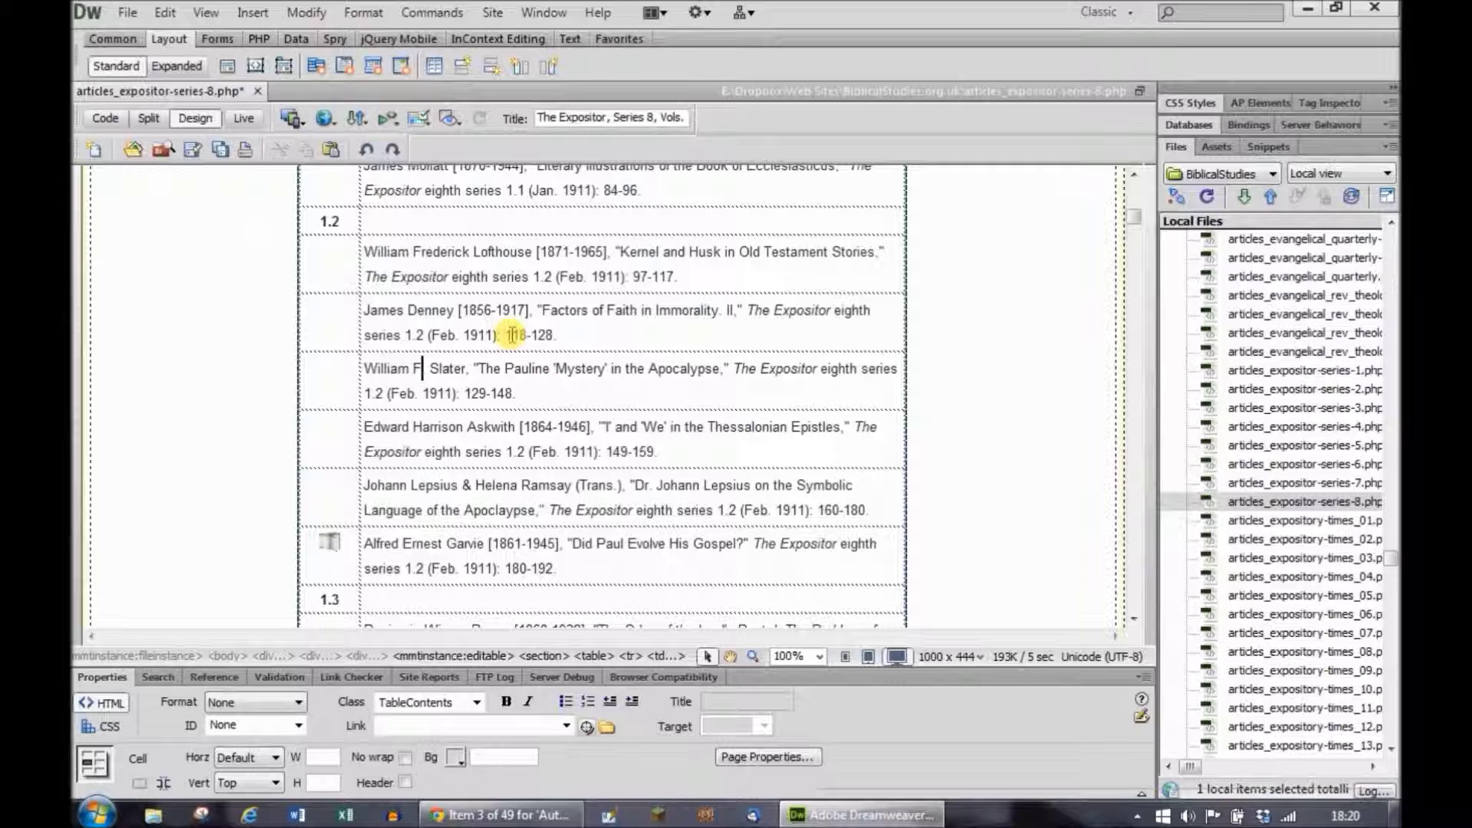
key("Right")
key("Delete")
type("letcher")
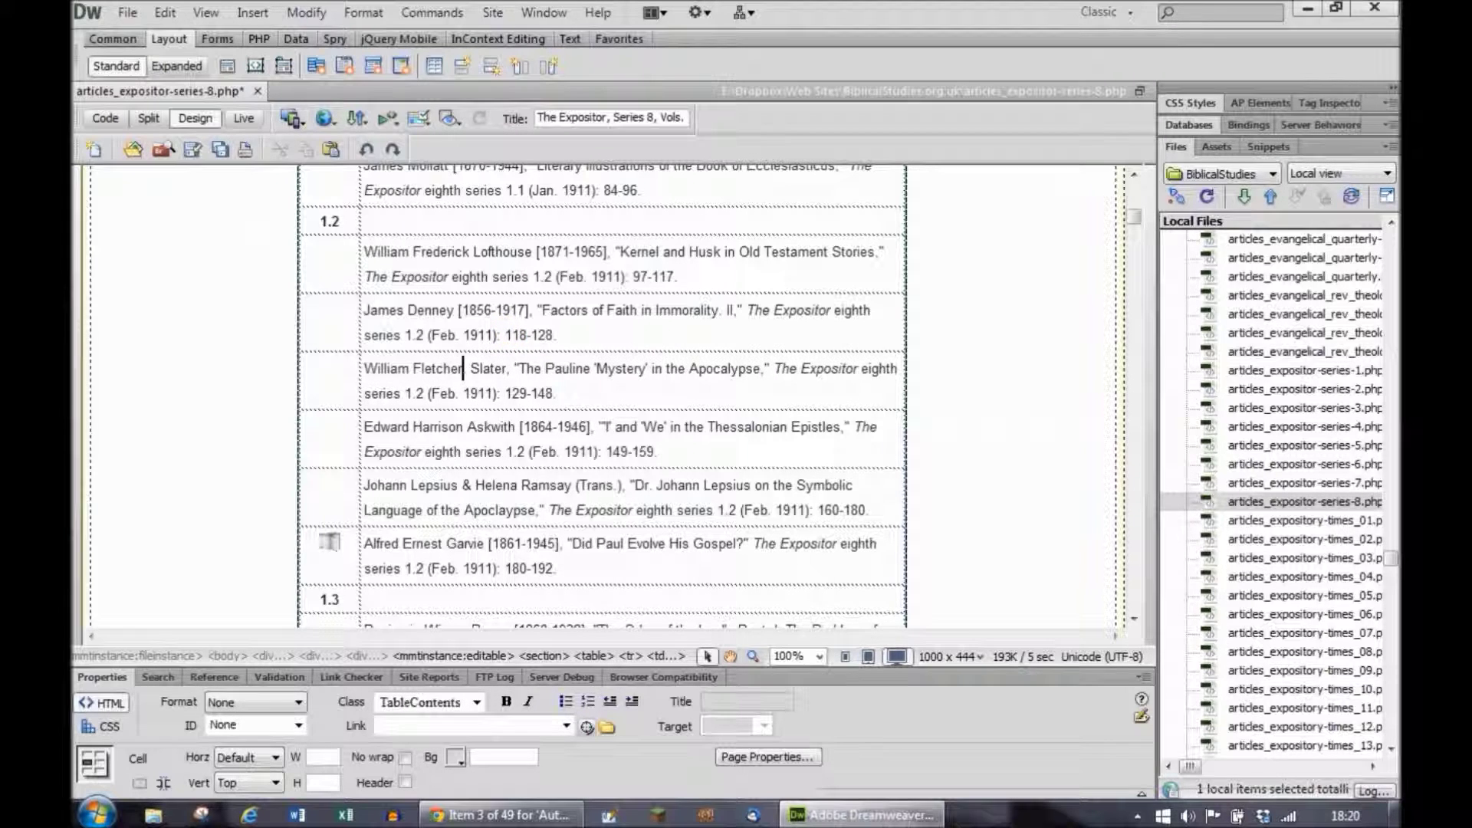
key("Delete")
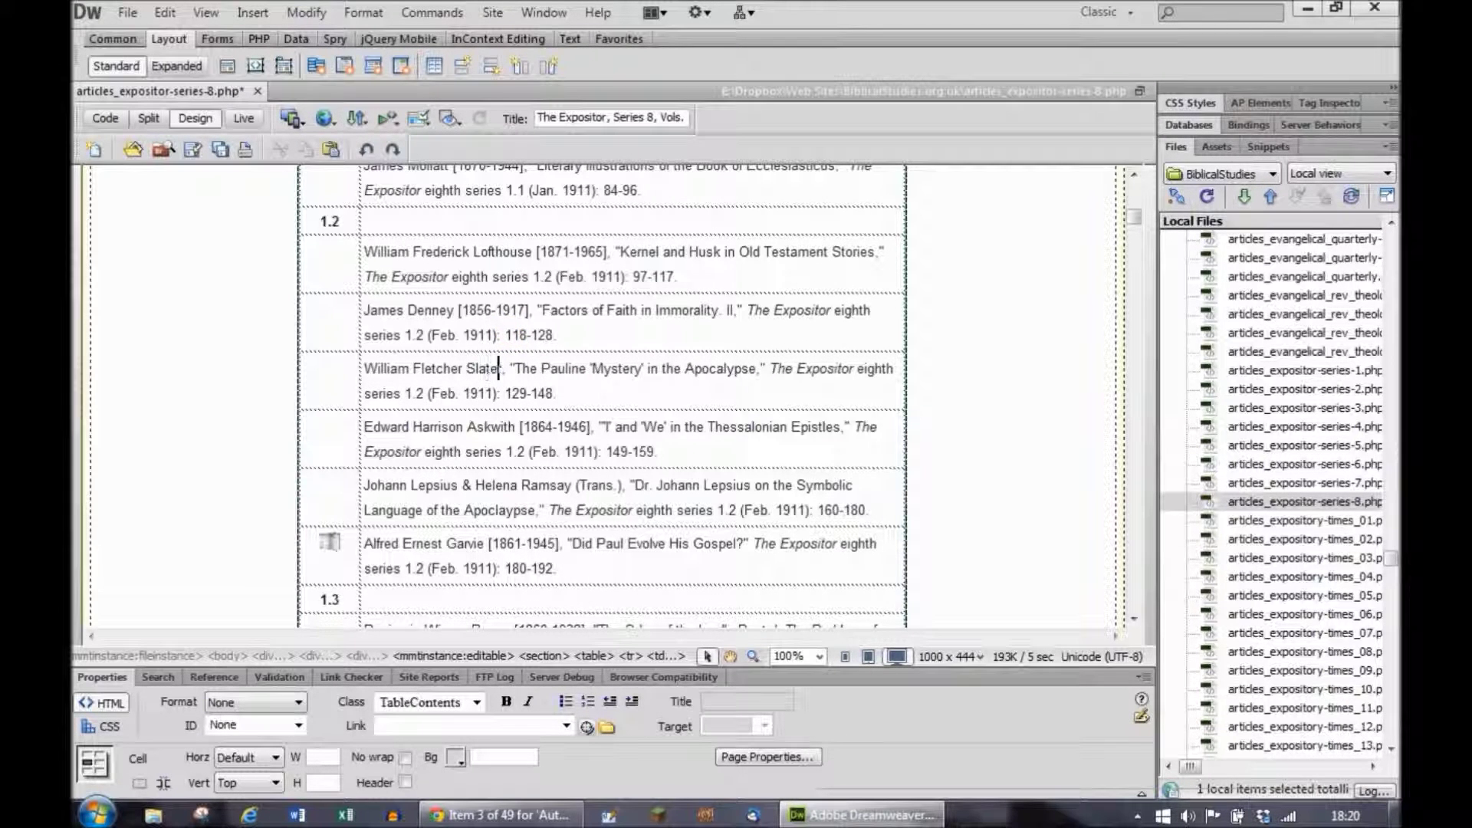
Insert the copied life dates in square brackets after Slater's name and shorten them to [1831-1924].
type("[")
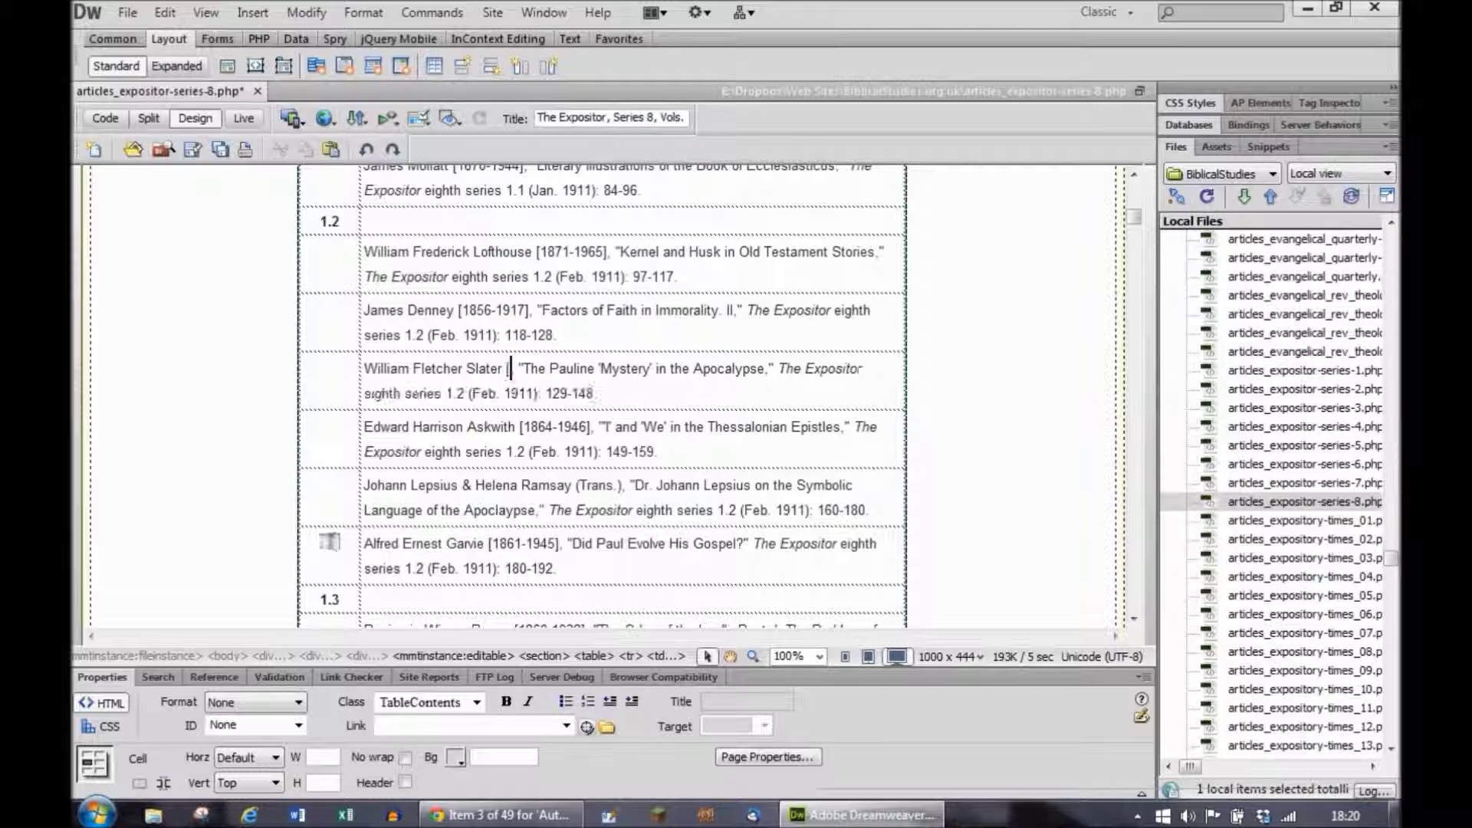
type("1831 Aug 25 – 1924")
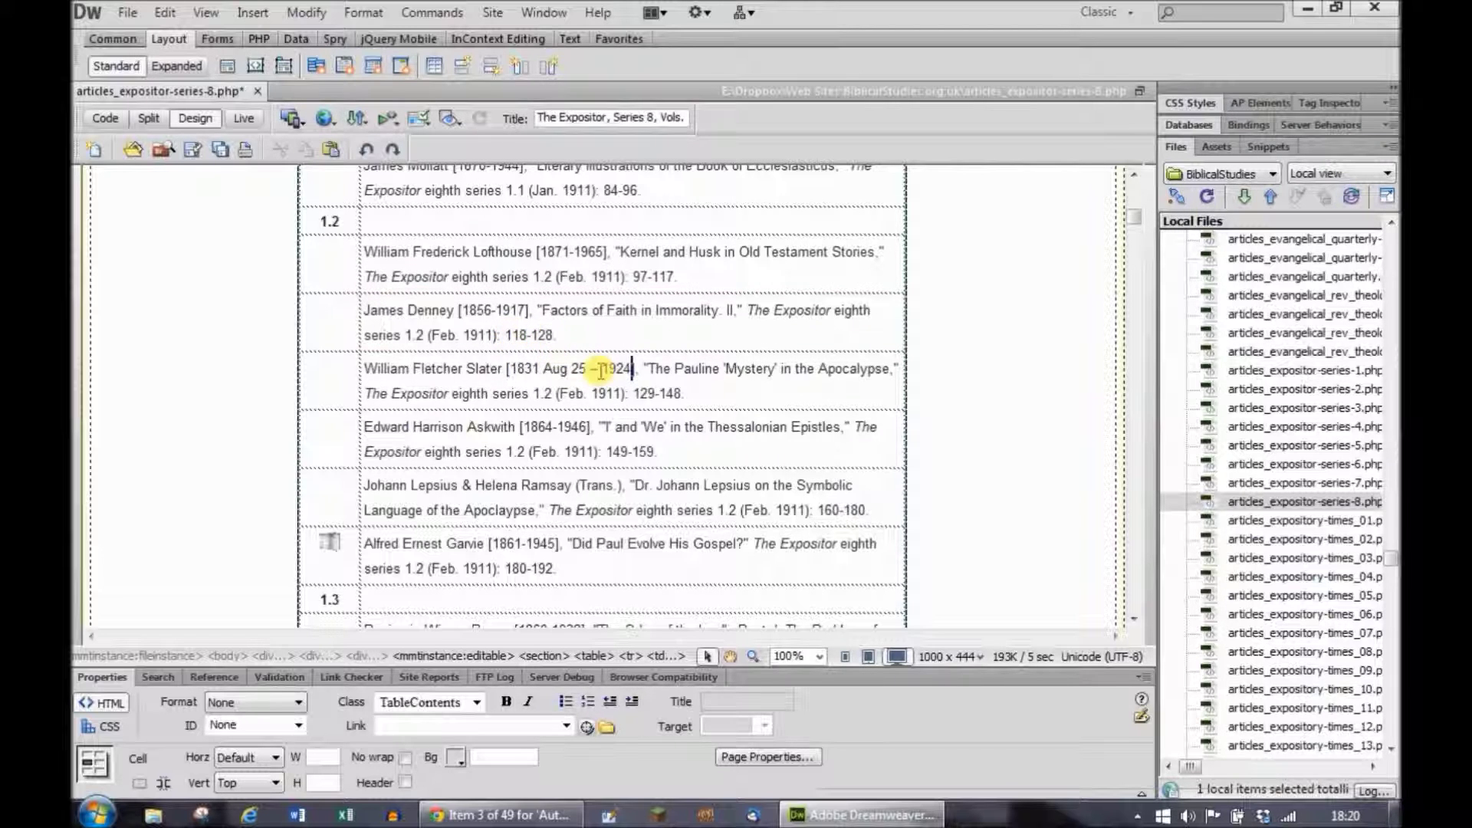
left_click_drag(605, 368, 549, 361)
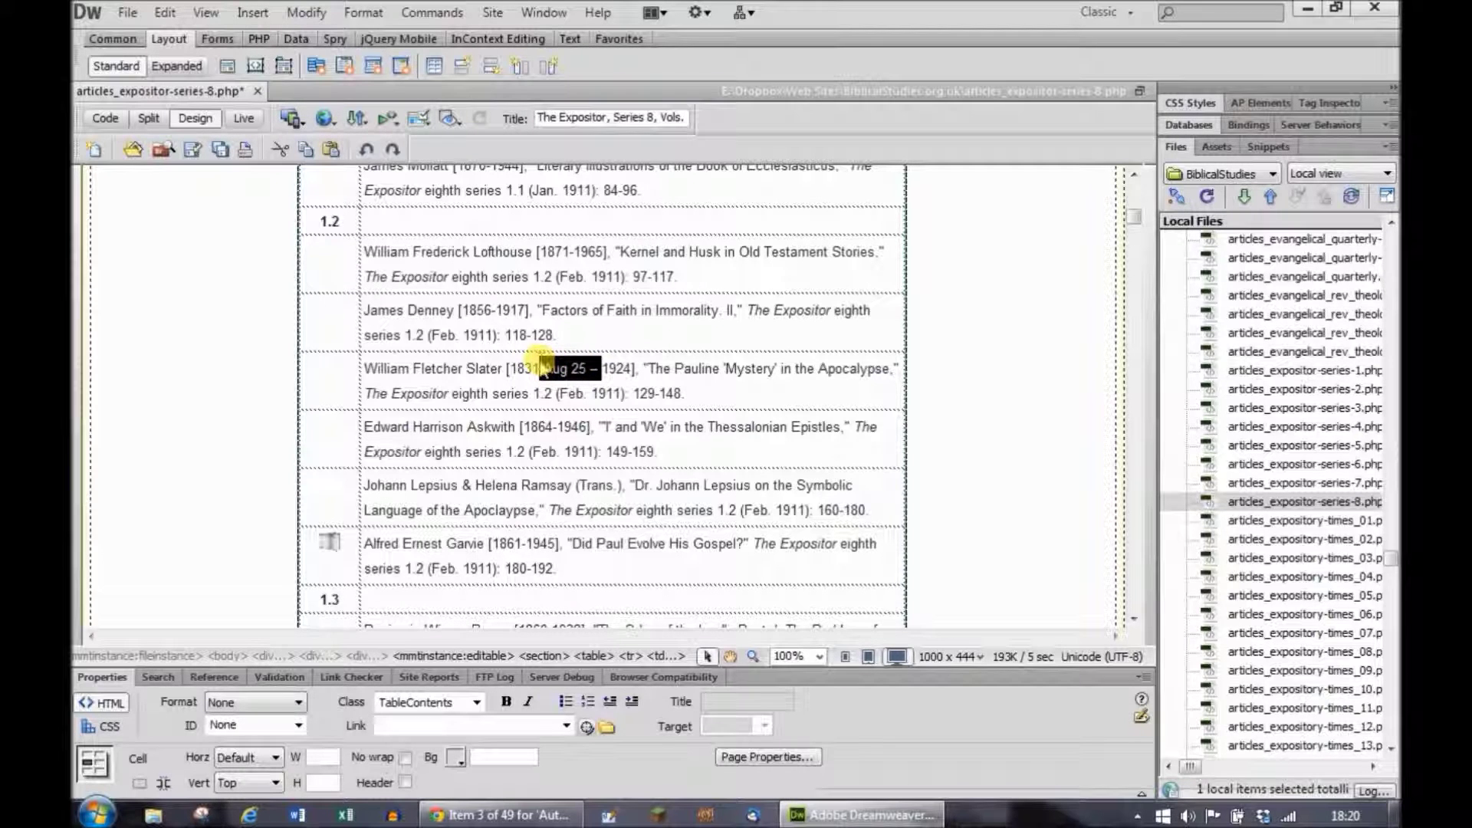
type("-")
Copy the name Johann Lepsius from the issue 1.2 entry, switch to Chrome and search Copac for that author.
left_click(564, 425)
scroll(566, 427, "down", 2)
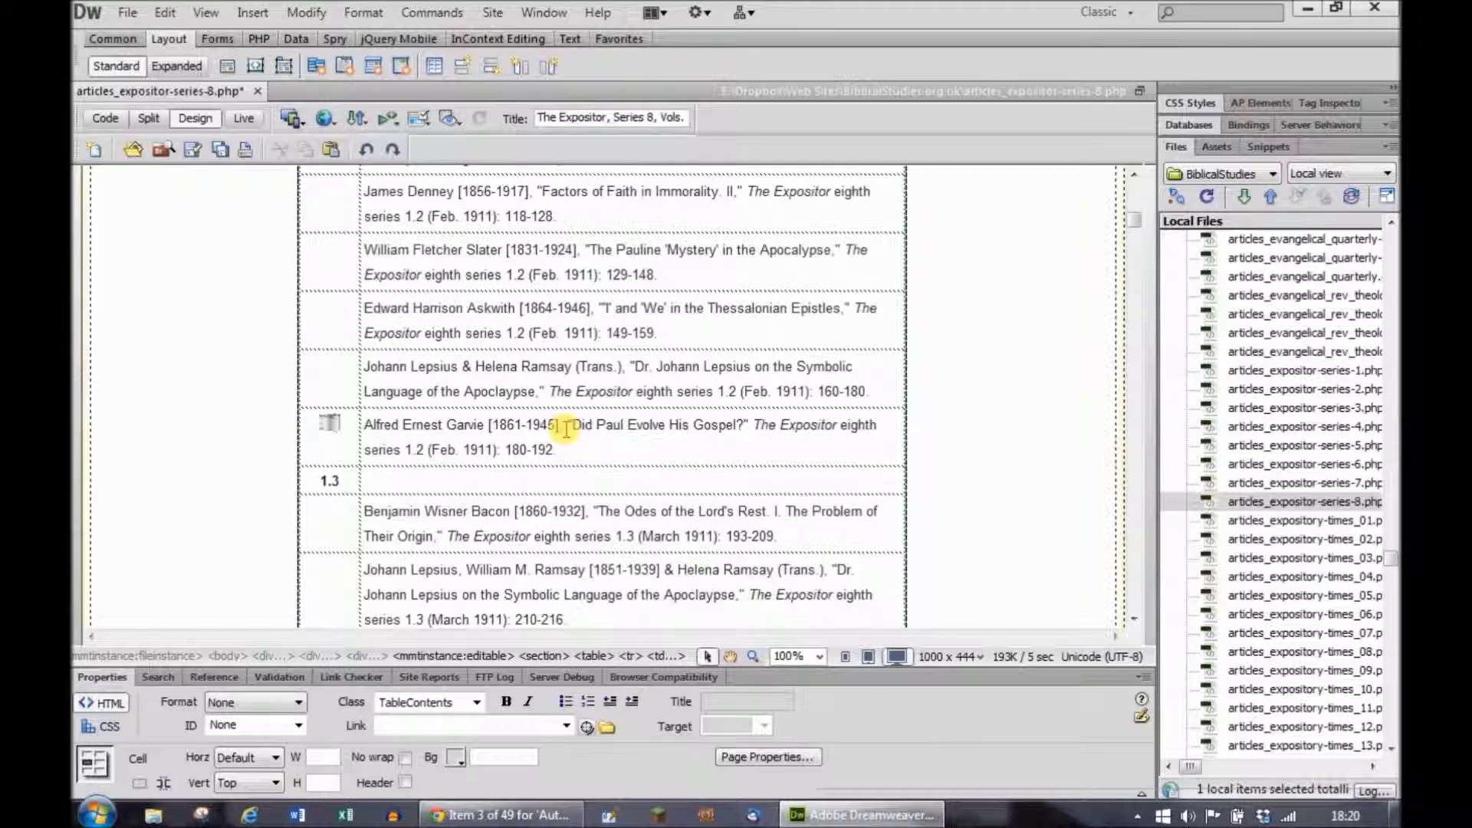
scroll(565, 418, "down", 1)
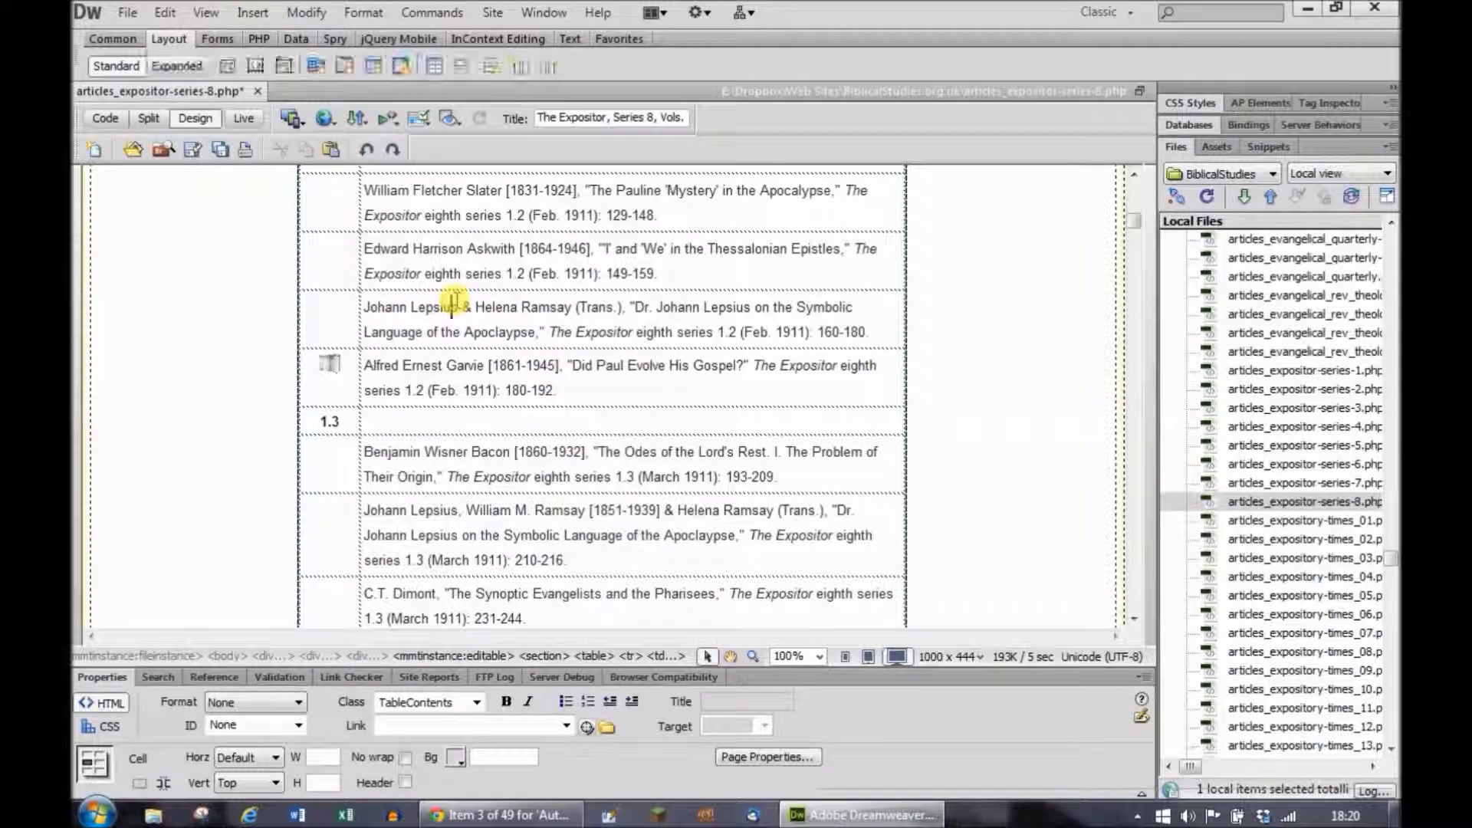
left_click_drag(458, 307, 362, 307)
key("ctrl+c")
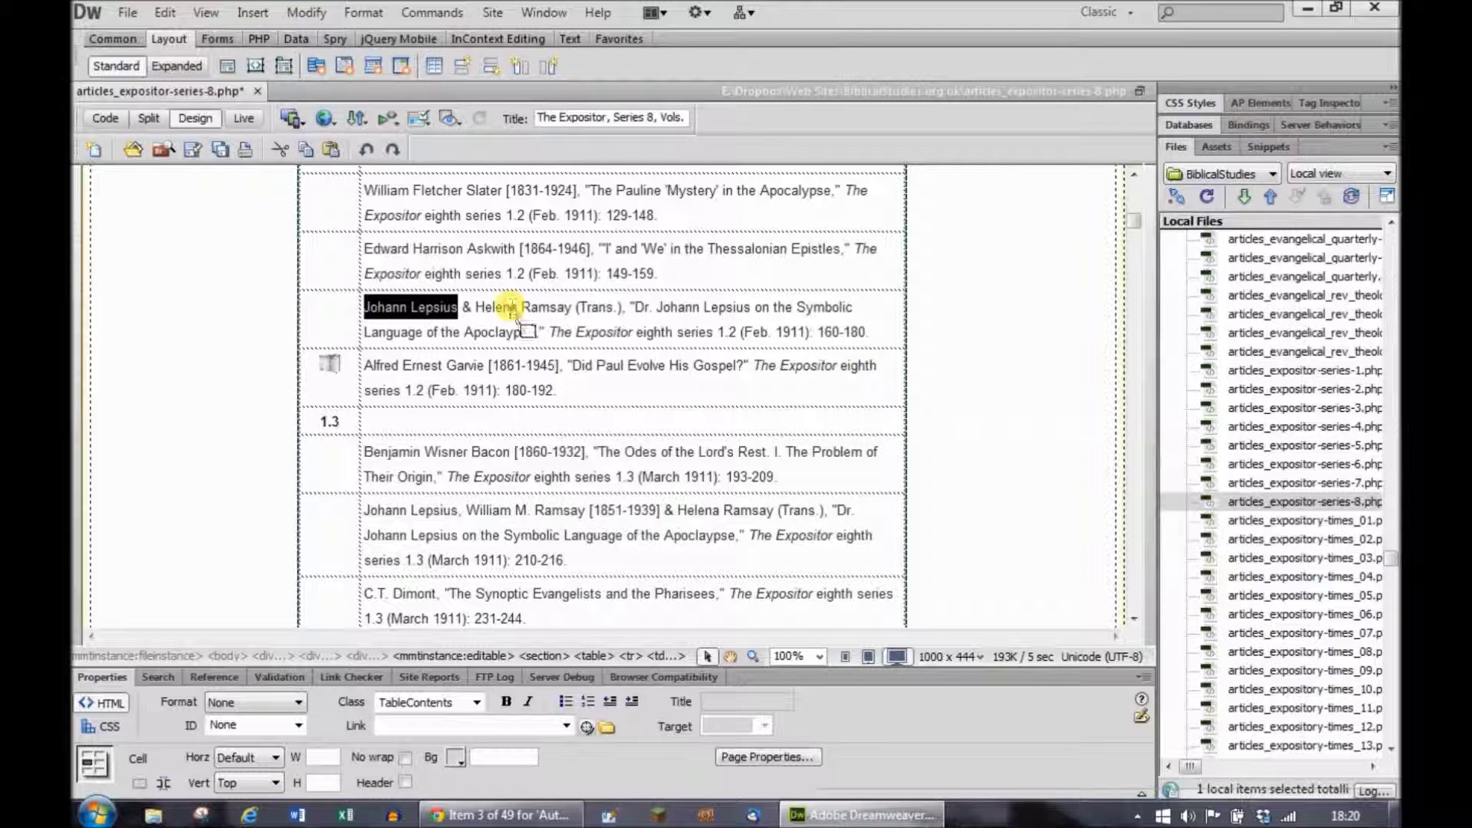
left_click(523, 805)
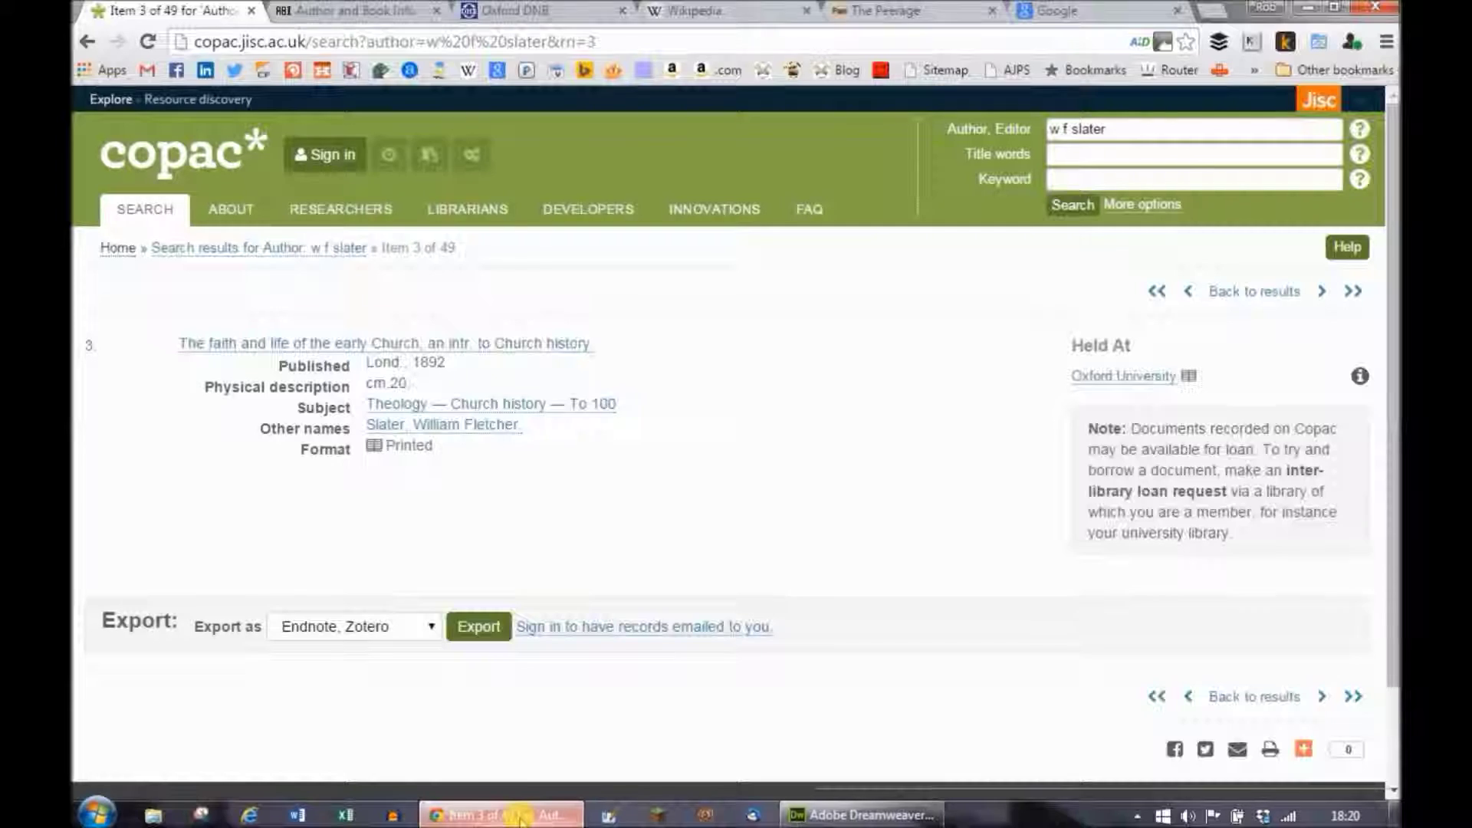
triple_click(1135, 132)
key("ctrl+v")
left_click(1071, 207)
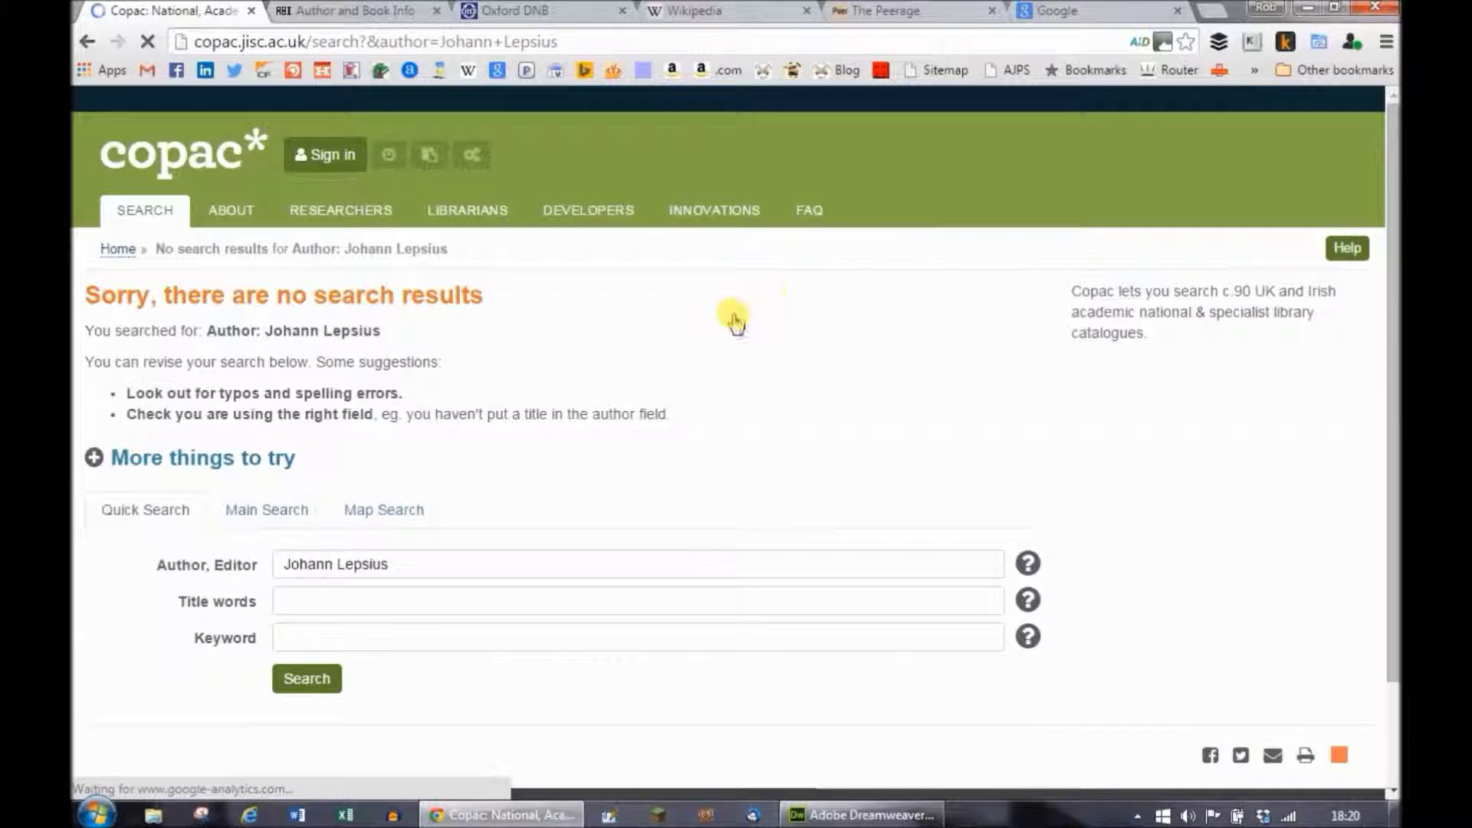
Search Wikipedia for Johann Lepsius, open the Johannes Lepsius article and select the text from birth year to death year.
left_click(388, 11)
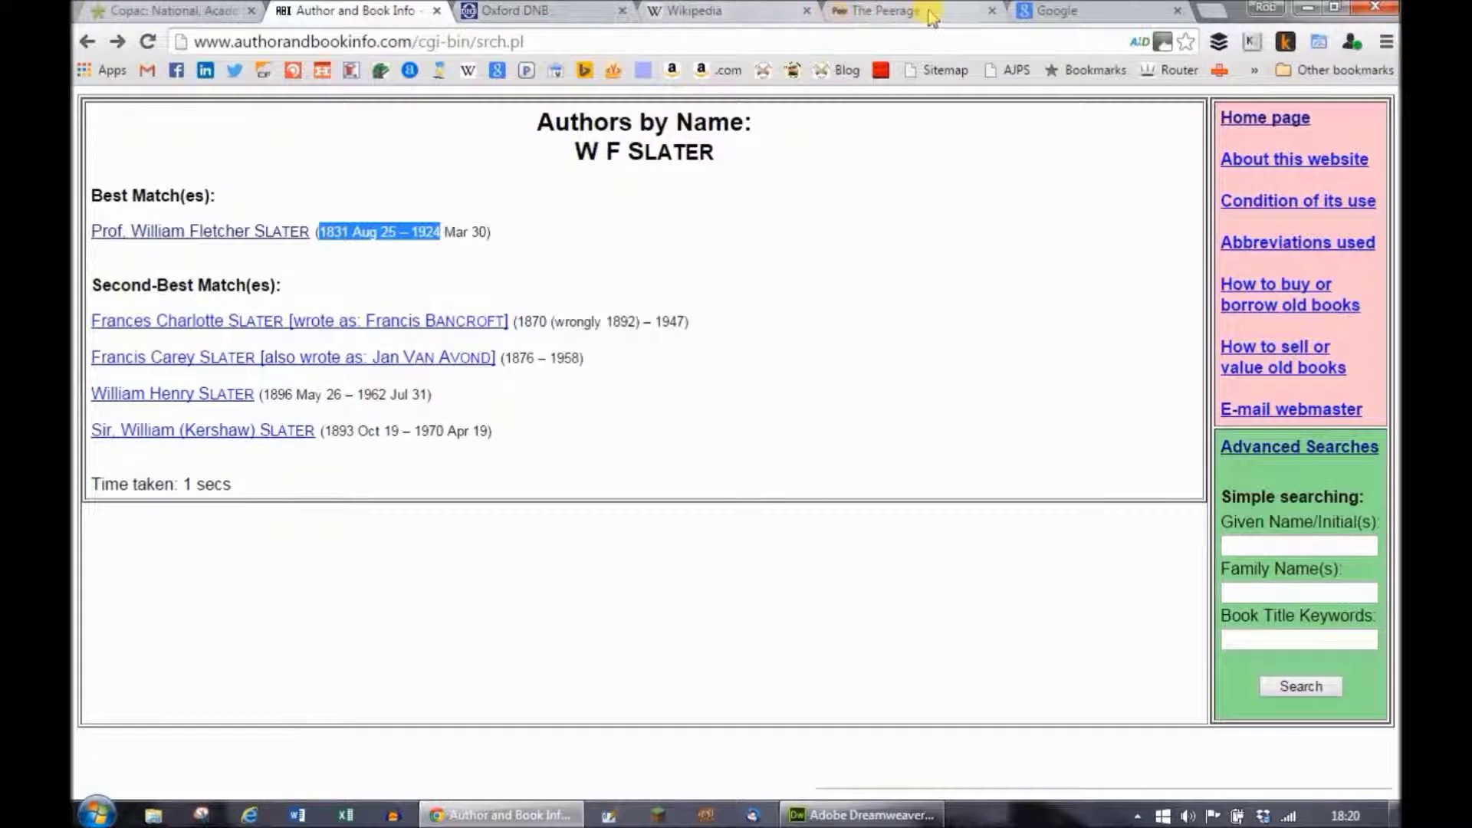
left_click(755, 11)
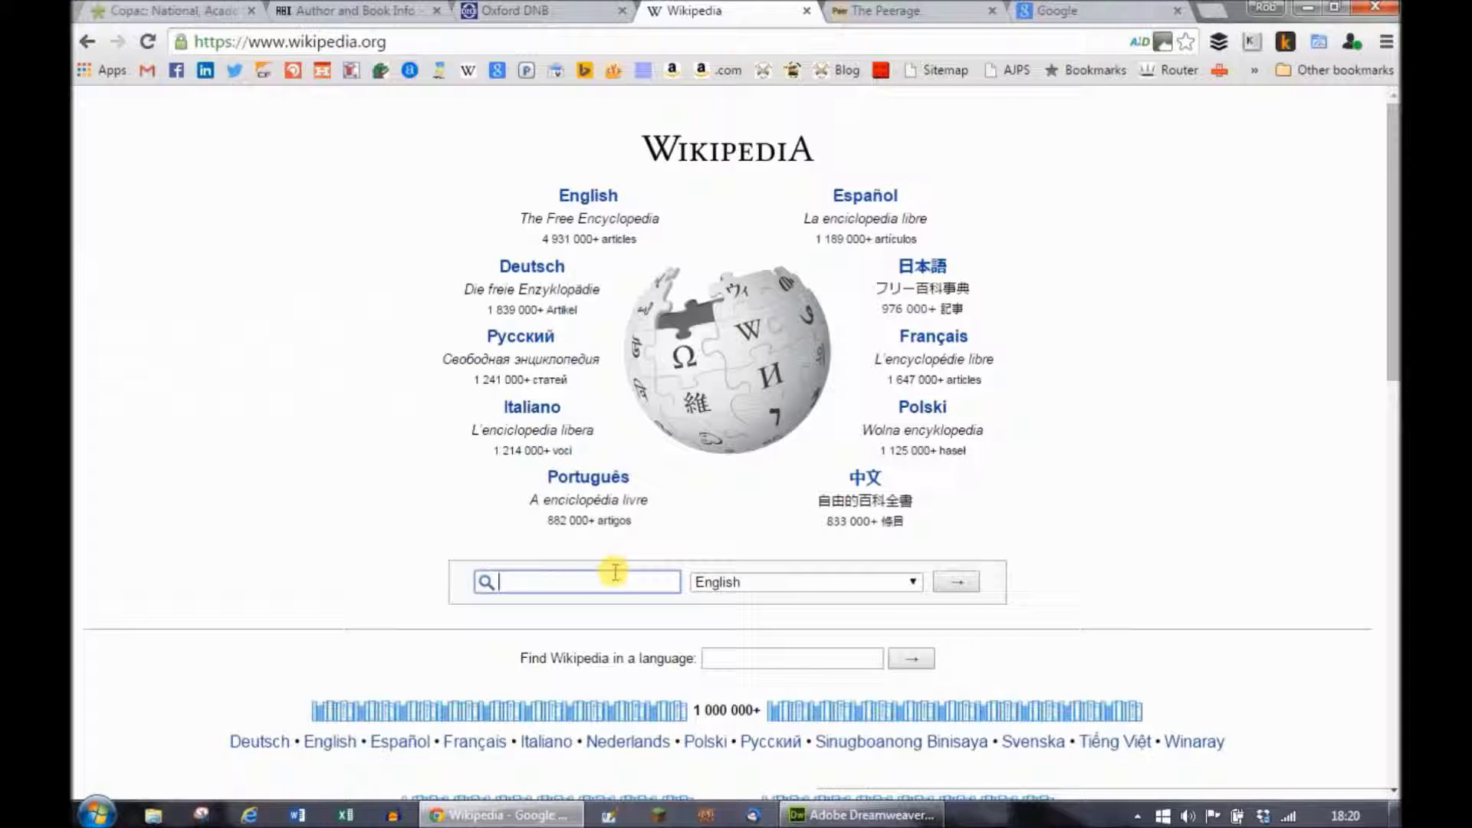
key("ctrl+v")
key("Return")
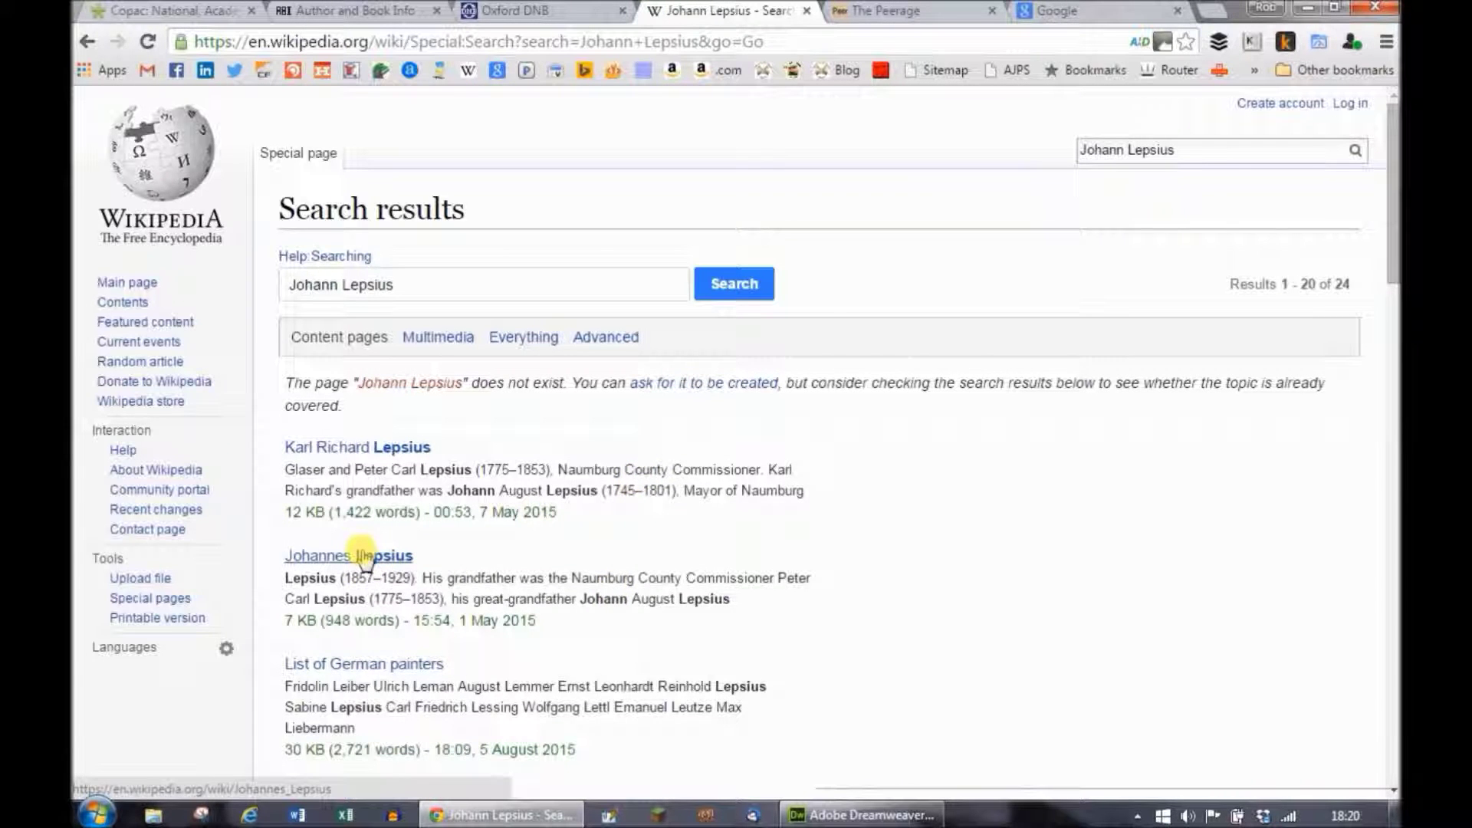
left_click(375, 555)
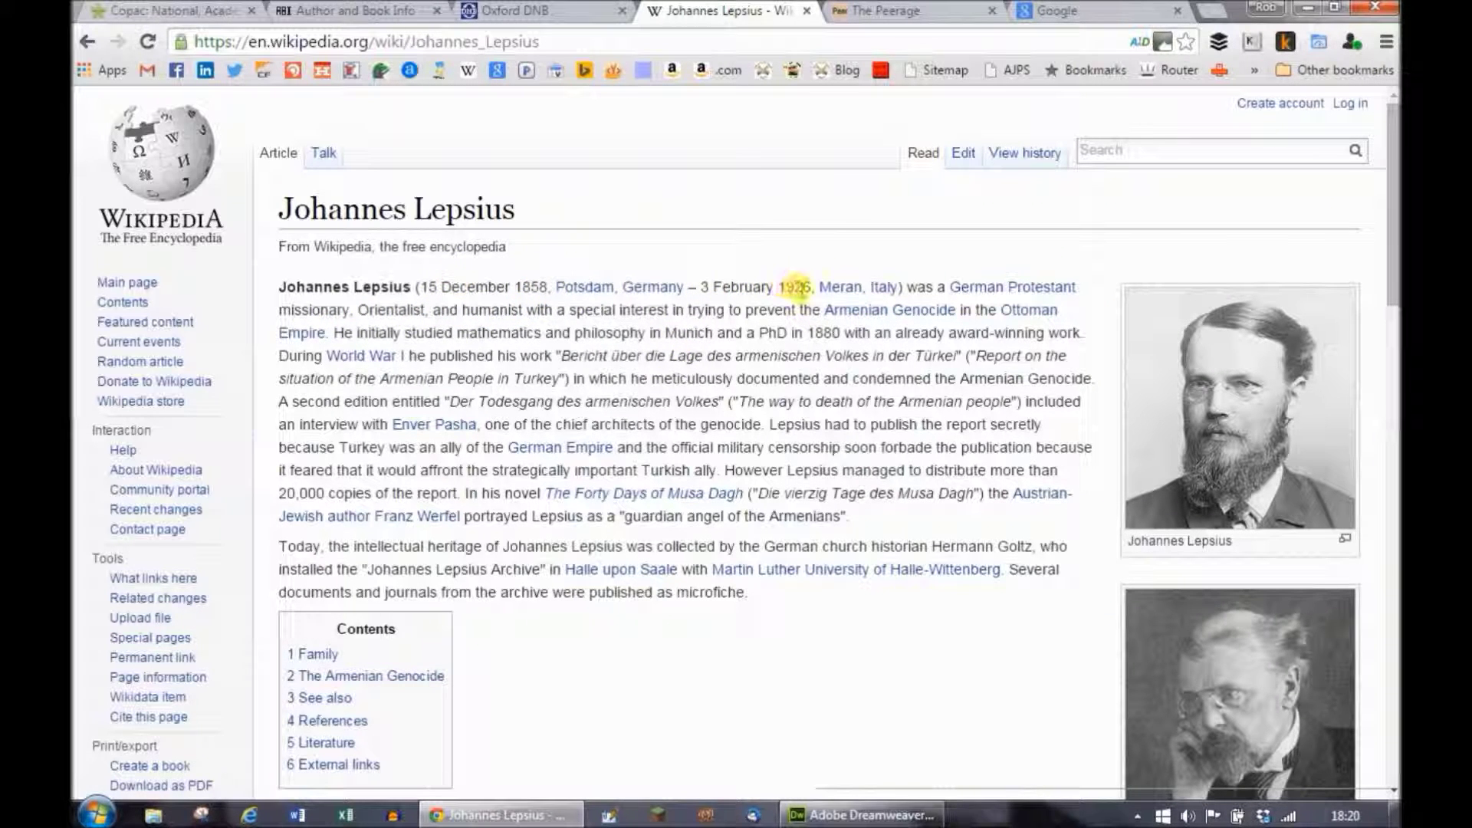
left_click_drag(812, 287, 523, 273)
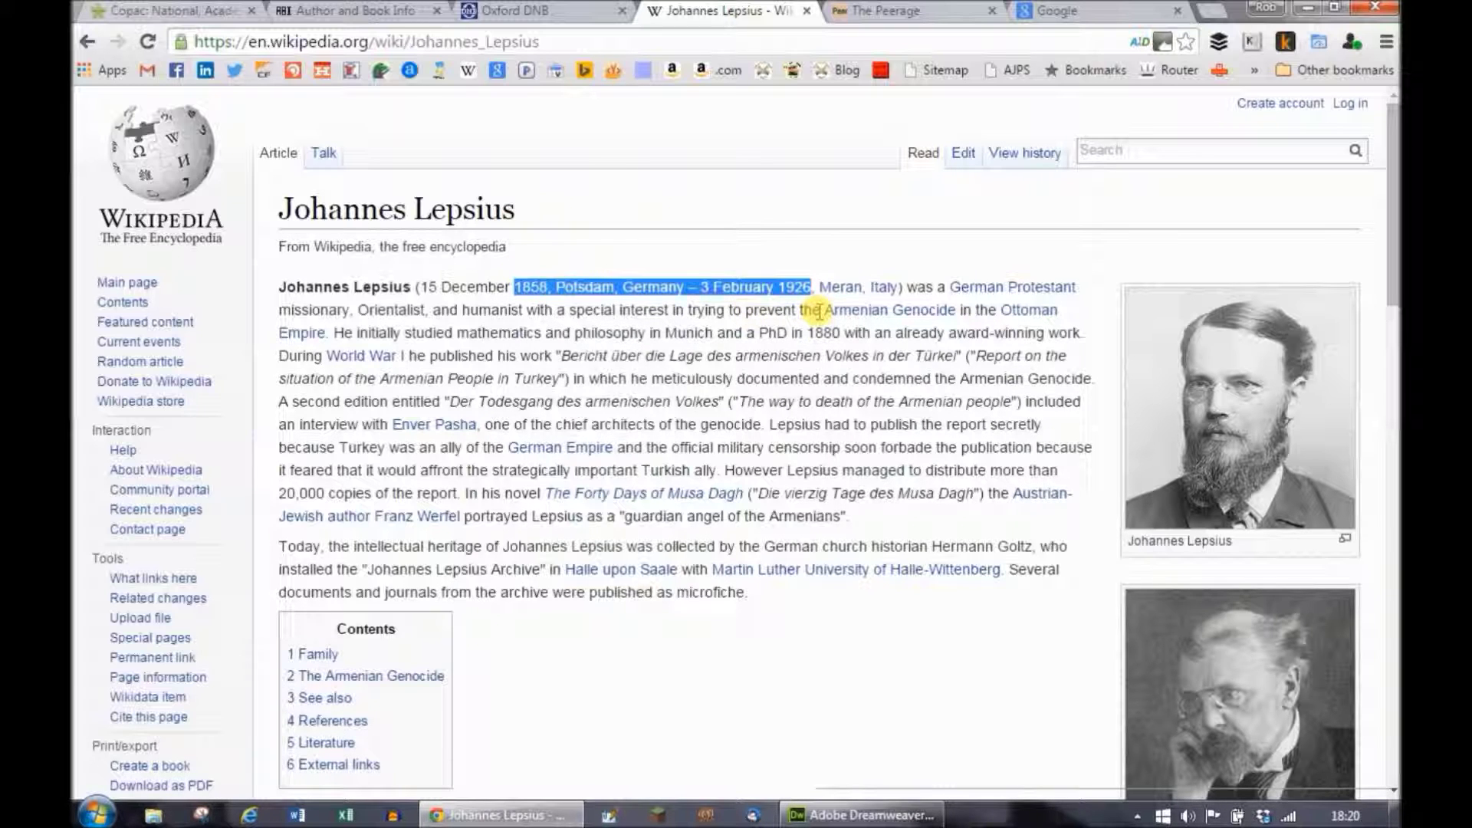
Switch to Dreamweaver and insert the copied date text in square brackets after Johann Lepsius's name in the issue 1.2 entry.
left_click(797, 815)
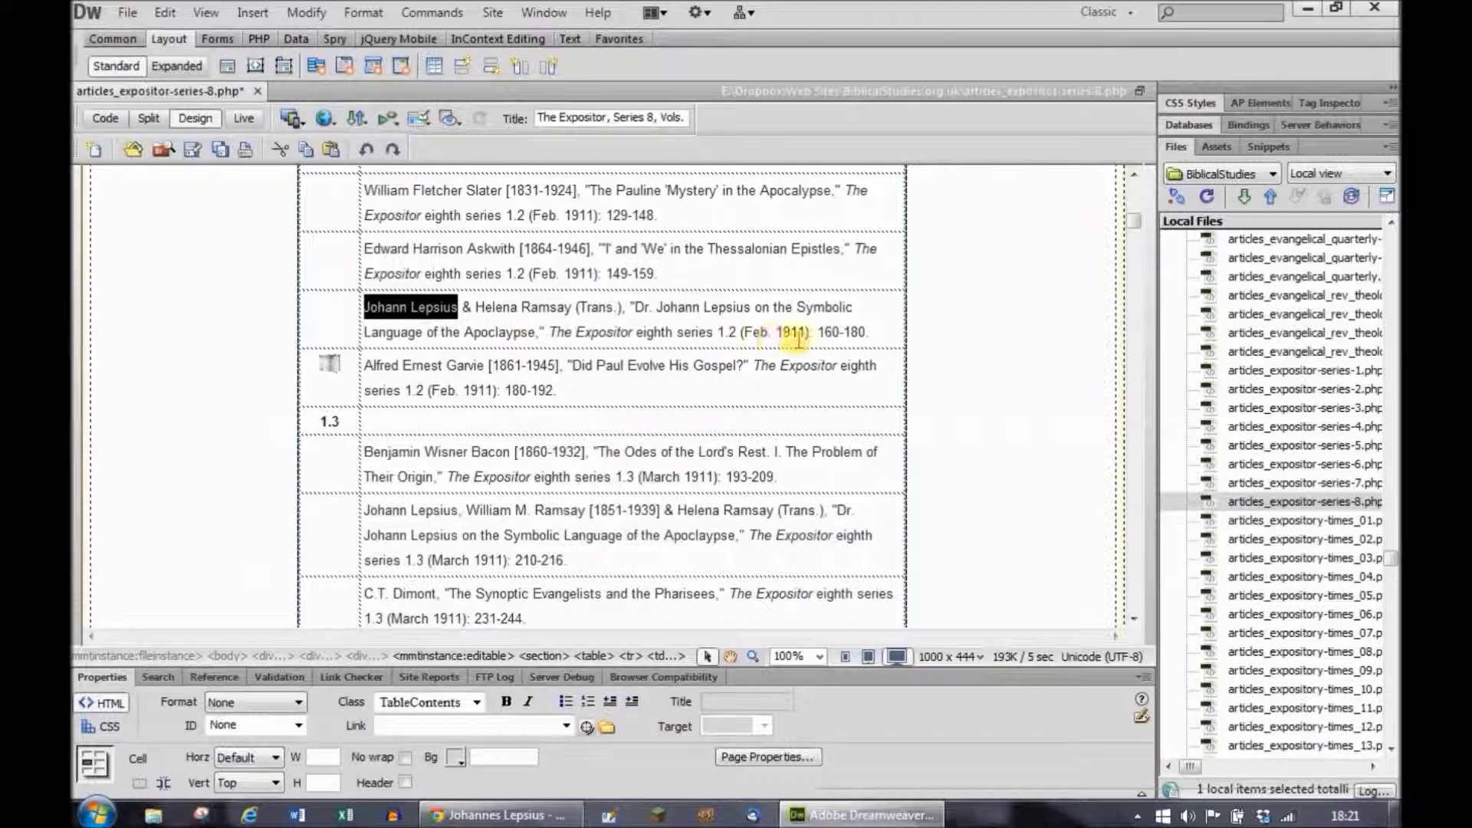
left_click(458, 309)
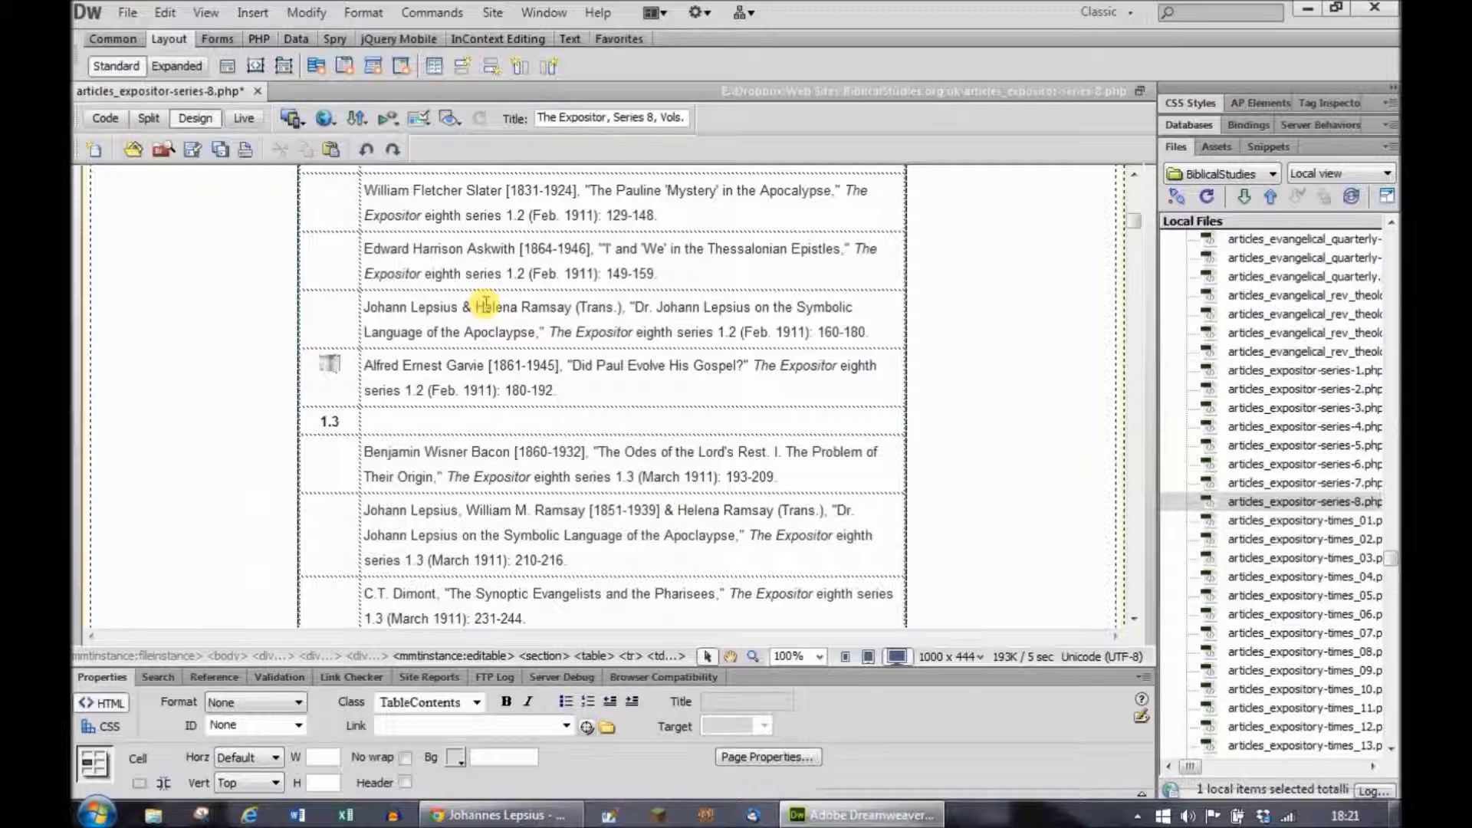
left_click(470, 307)
type("[1858, Potsdam, Germany – 3 February 1926")
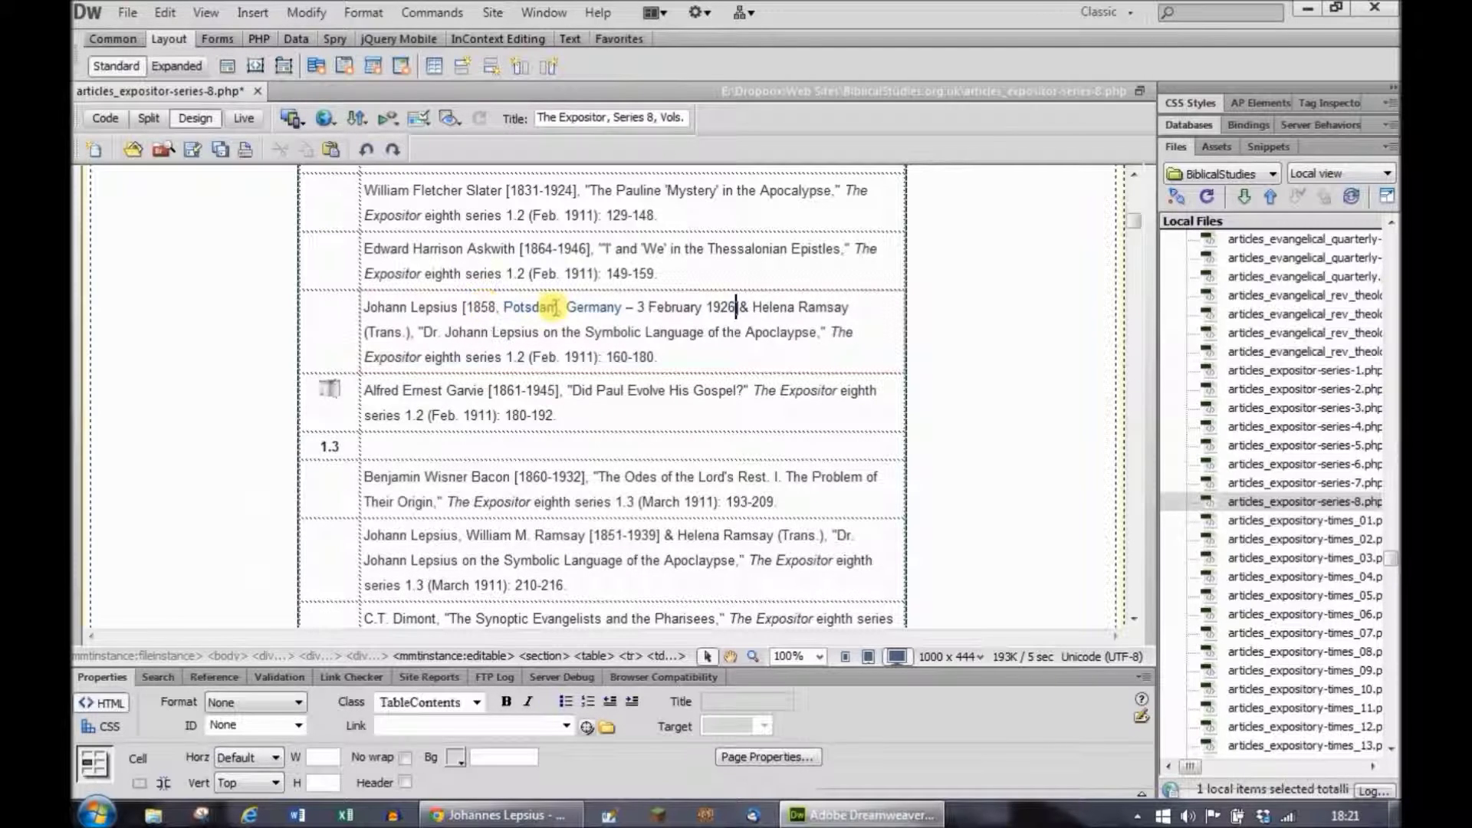
Undo the last paste of linked date text between the brackets after Johann Lepsius's name.
left_click(555, 307)
right_click(555, 307)
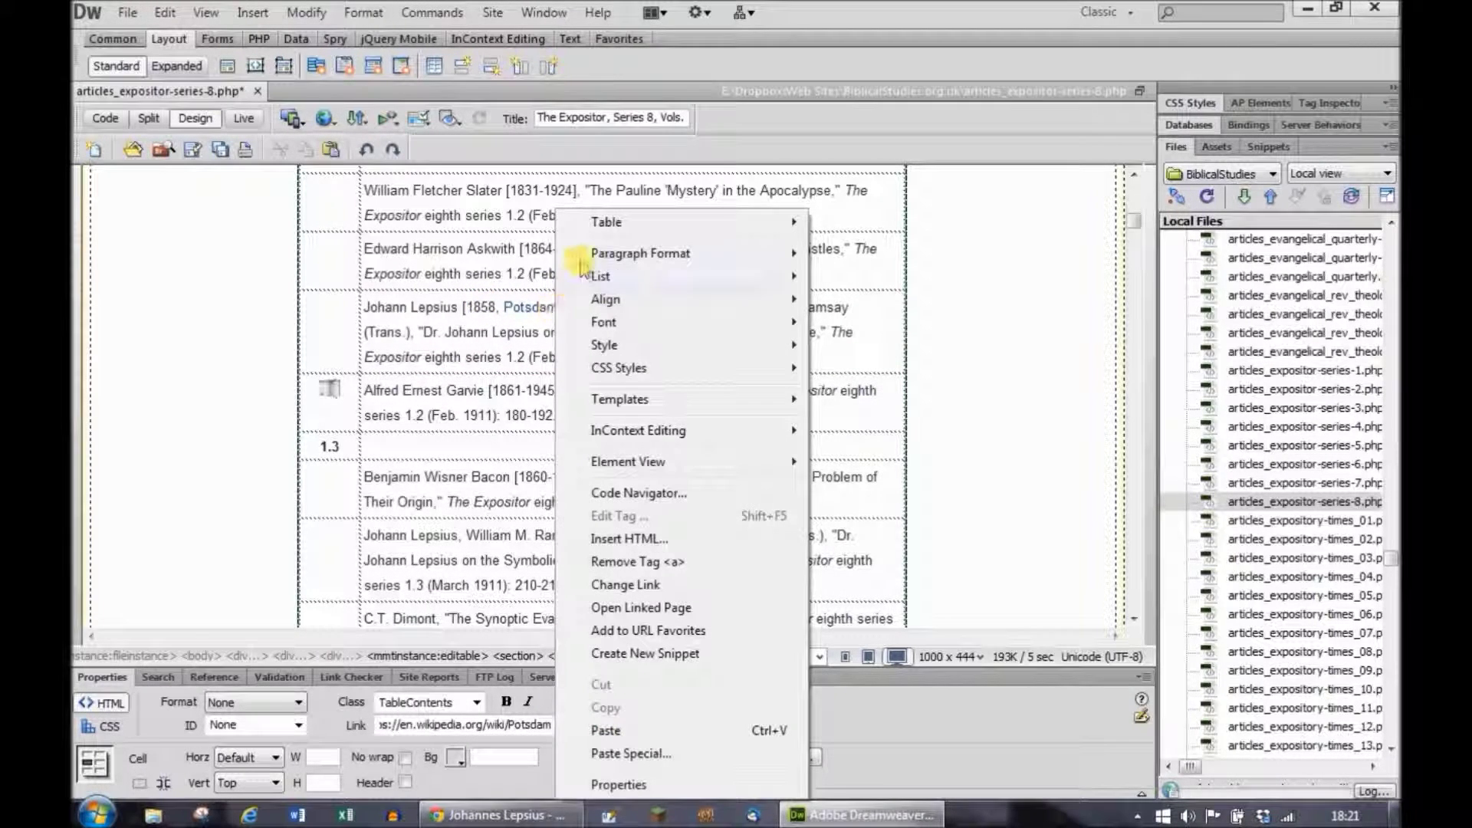
left_click(165, 12)
left_click(164, 13)
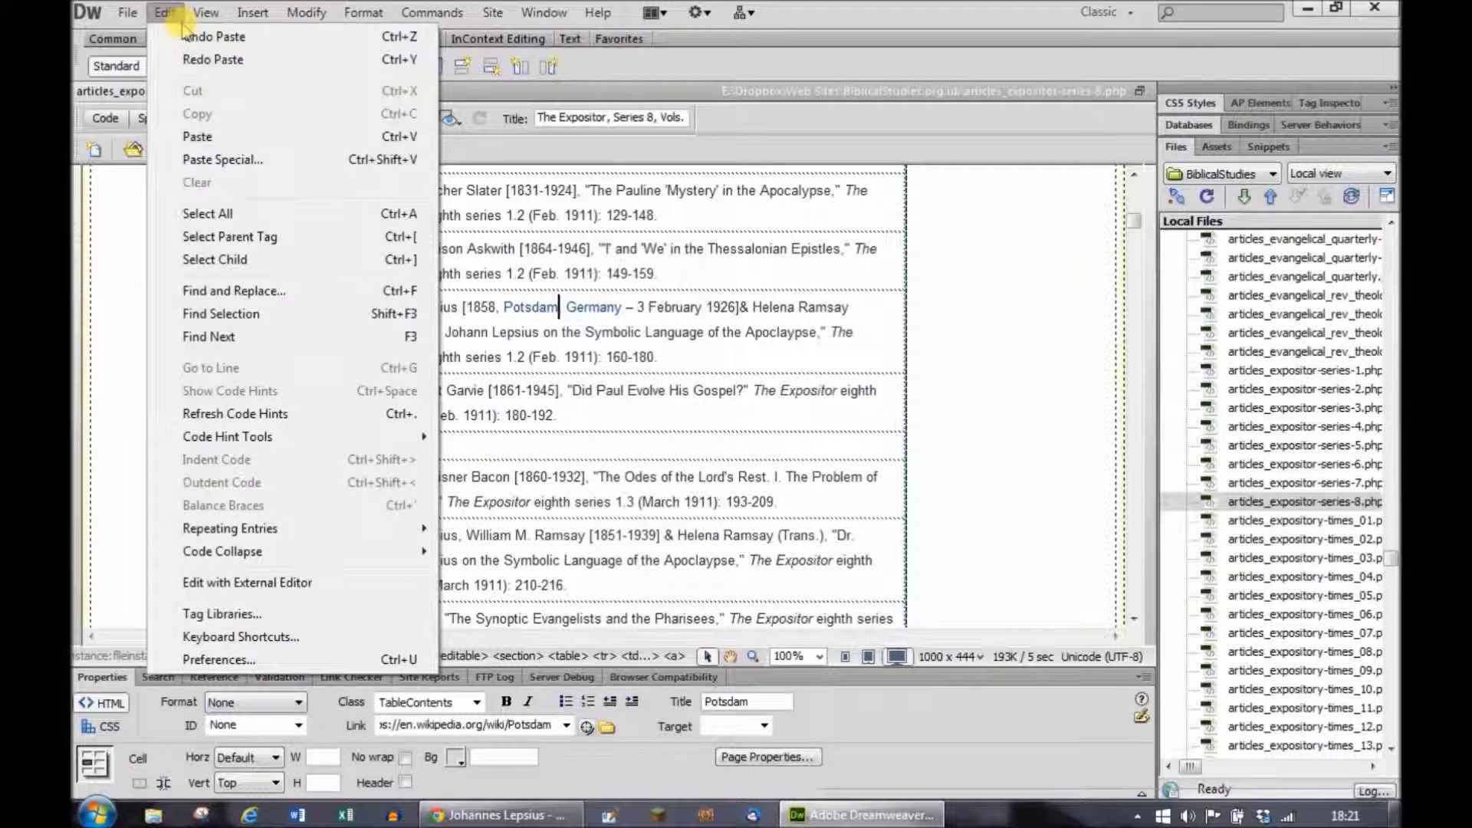
left_click(197, 38)
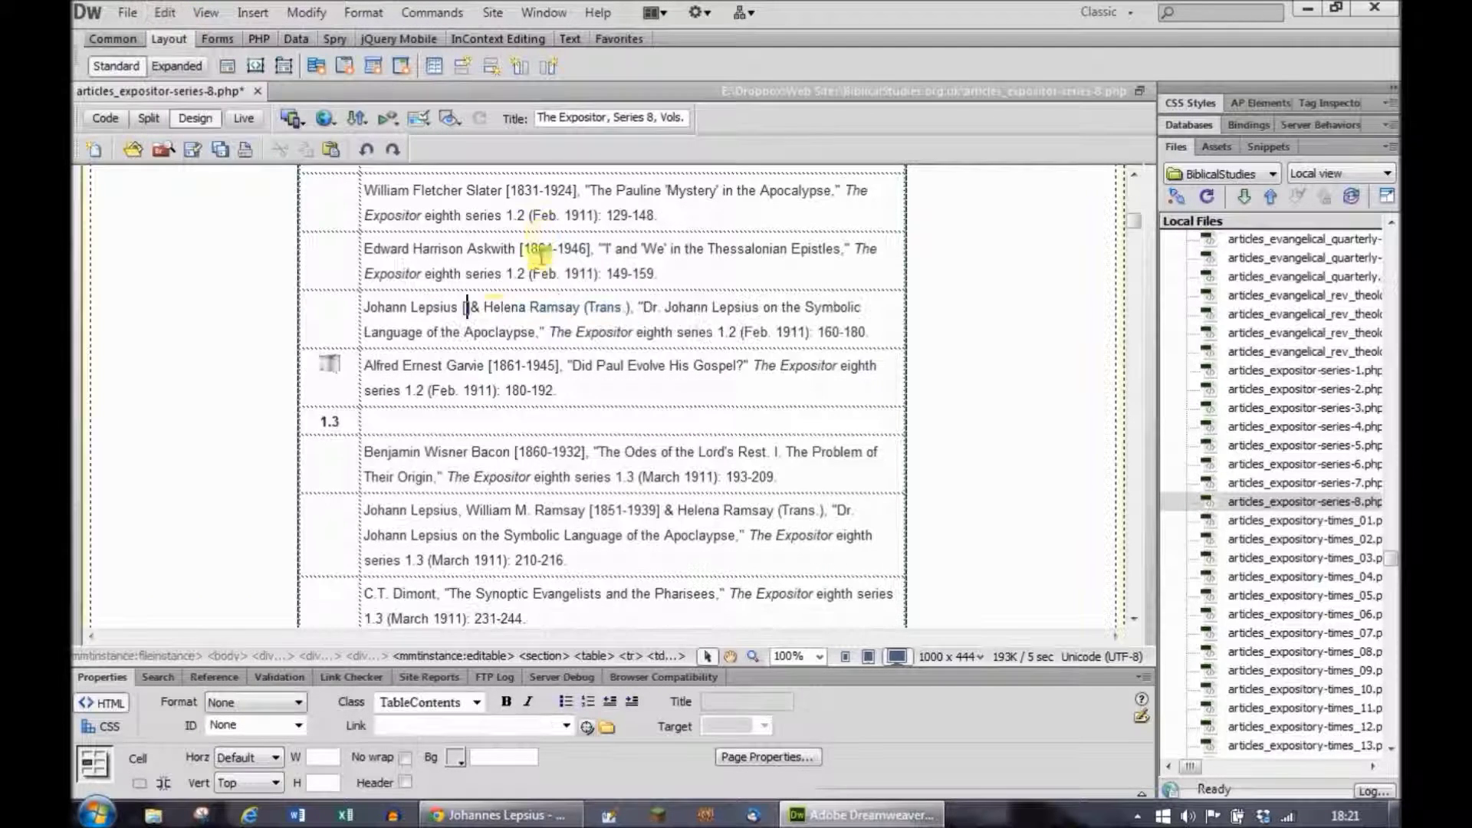
Paste the copied dates as text only between the brackets and shorten them to [1858-1926], followed by a space.
right_click(465, 307)
left_click(527, 755)
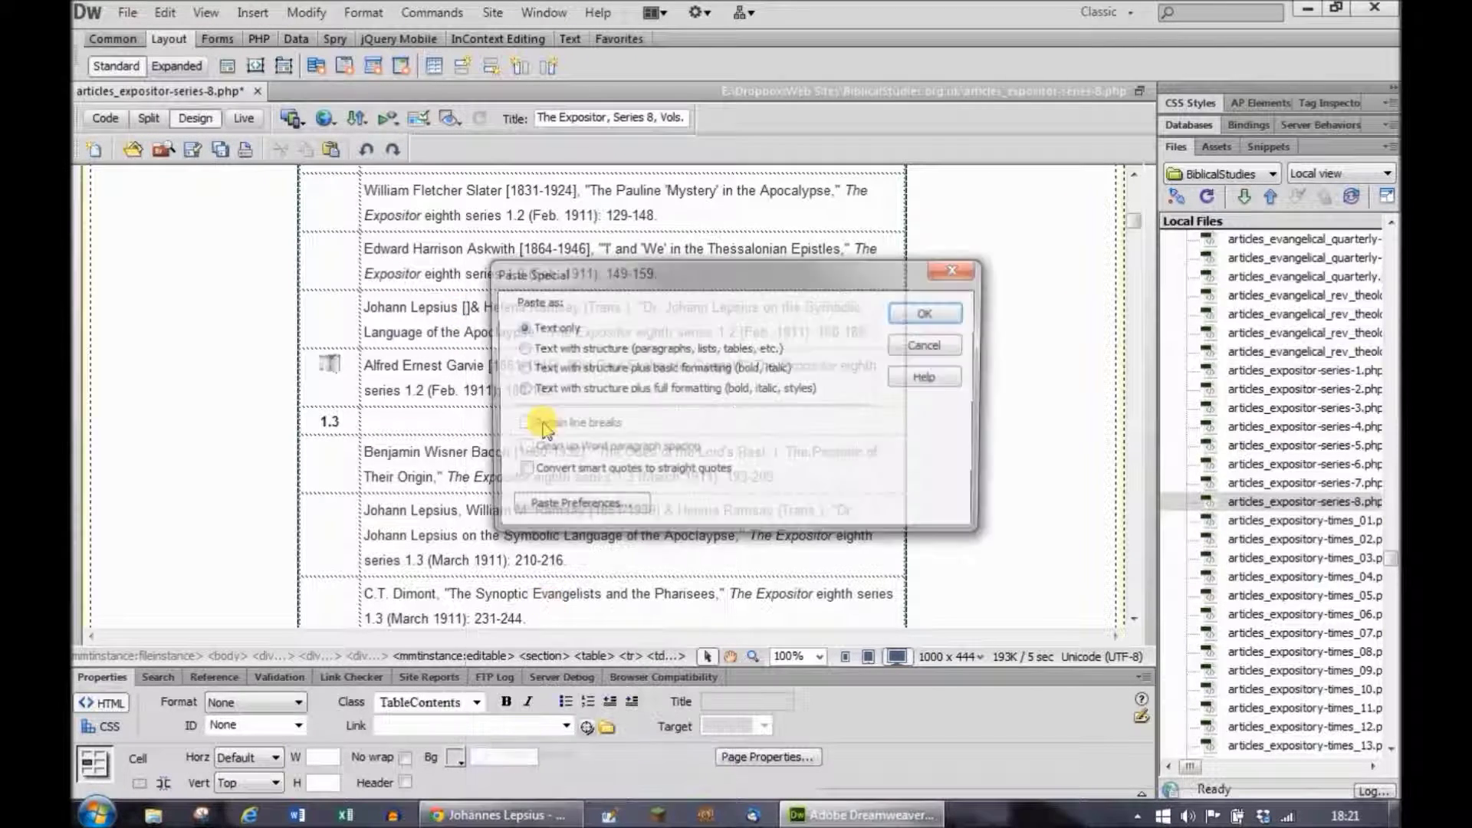
left_click(924, 312)
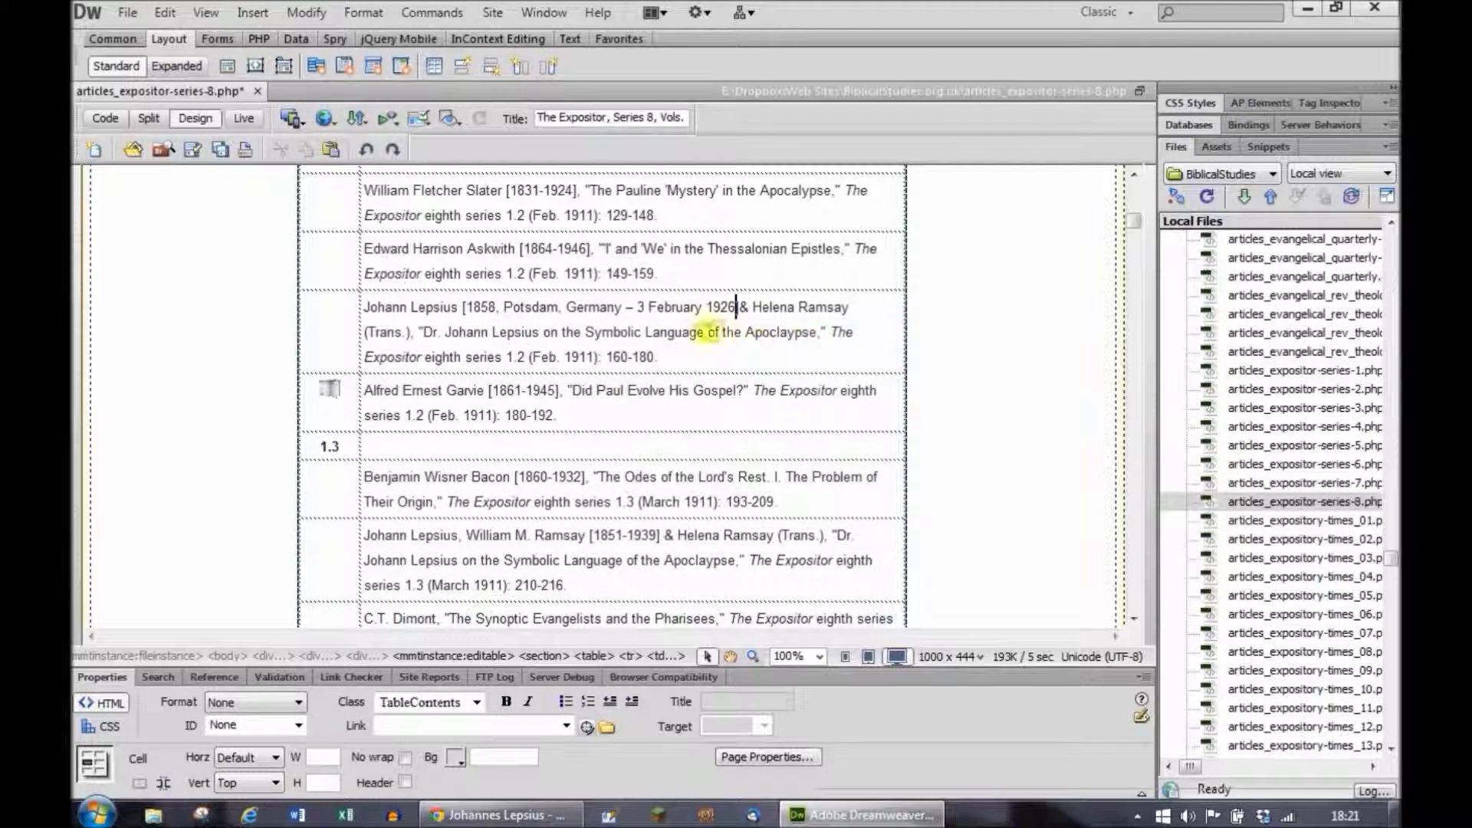
left_click_drag(704, 306, 506, 307)
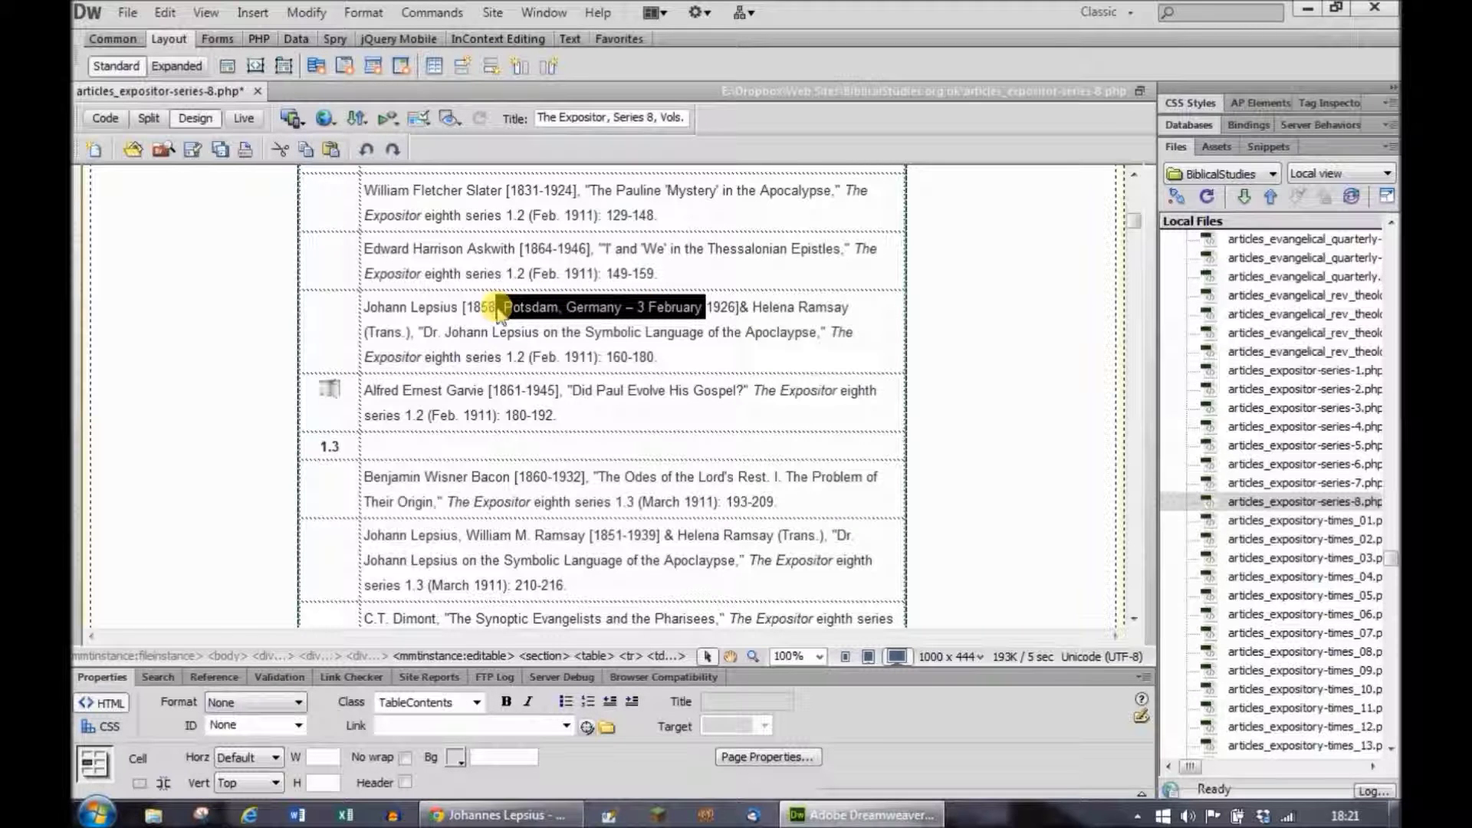
type("-")
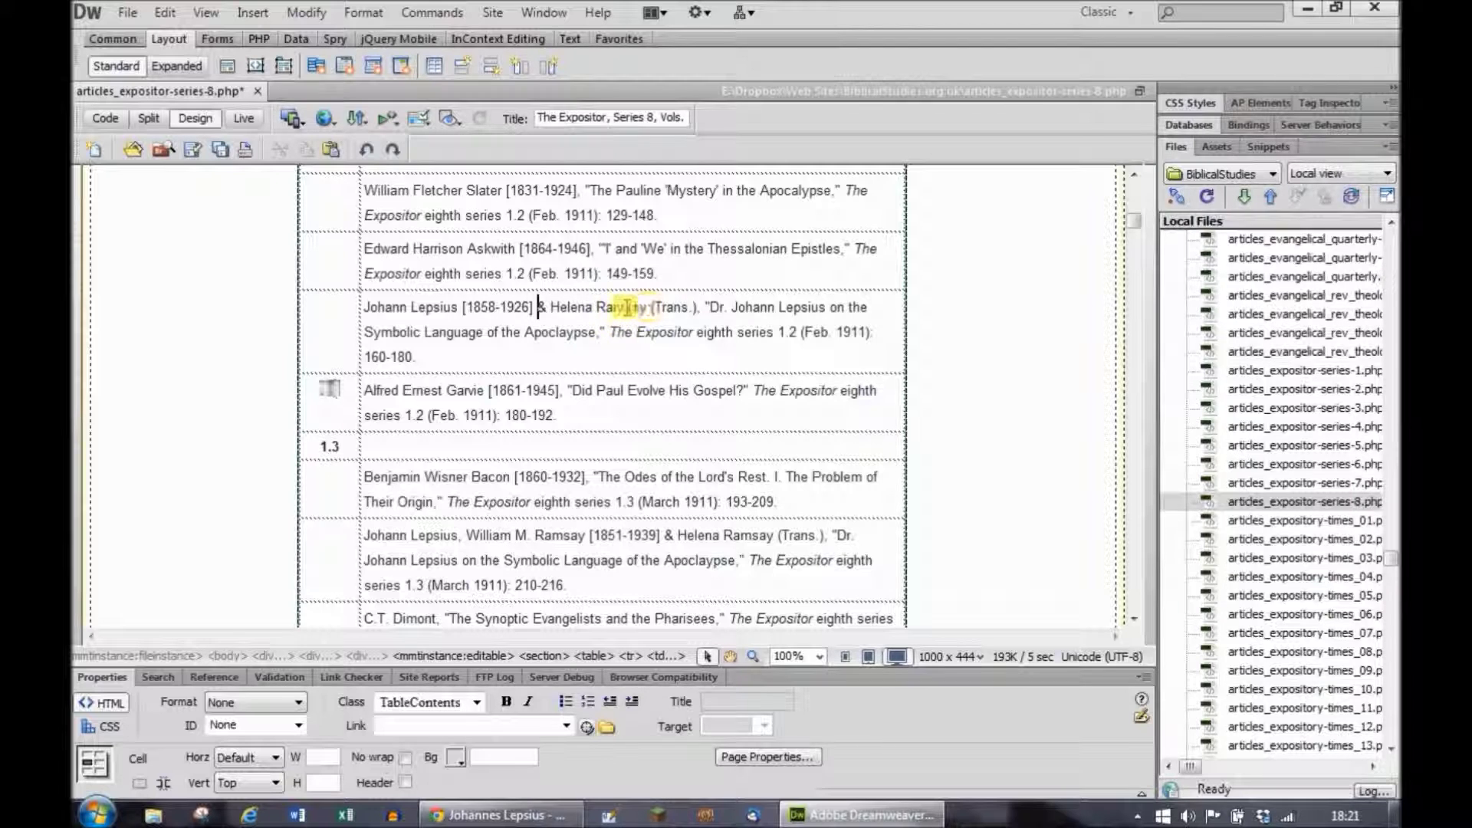
Copy the translator's name Helena Ramsay from the same entry, switch to Chrome and search Wikipedia for it.
left_click_drag(648, 308, 545, 308)
key("ctrl+c")
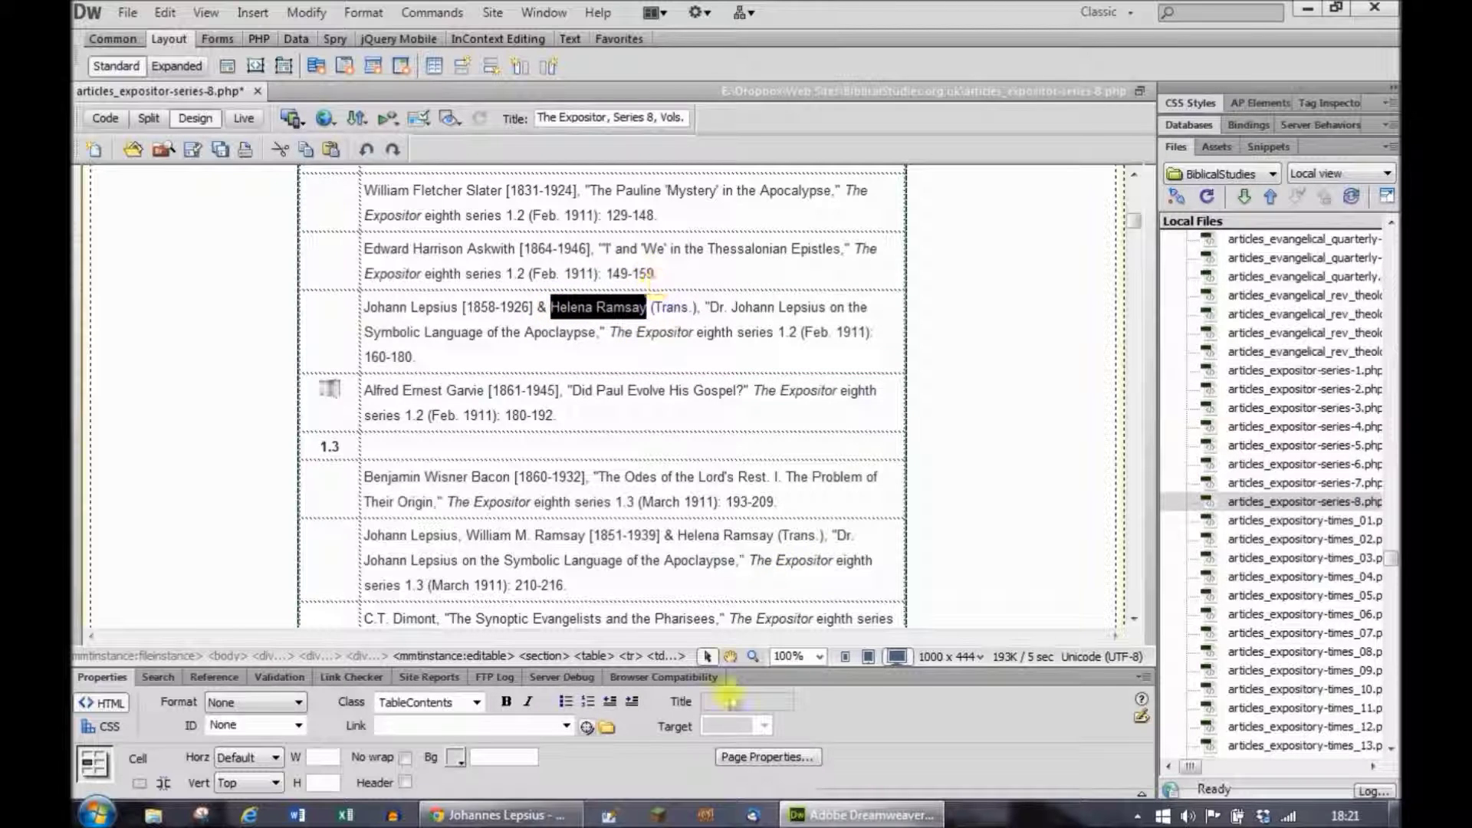
left_click(498, 815)
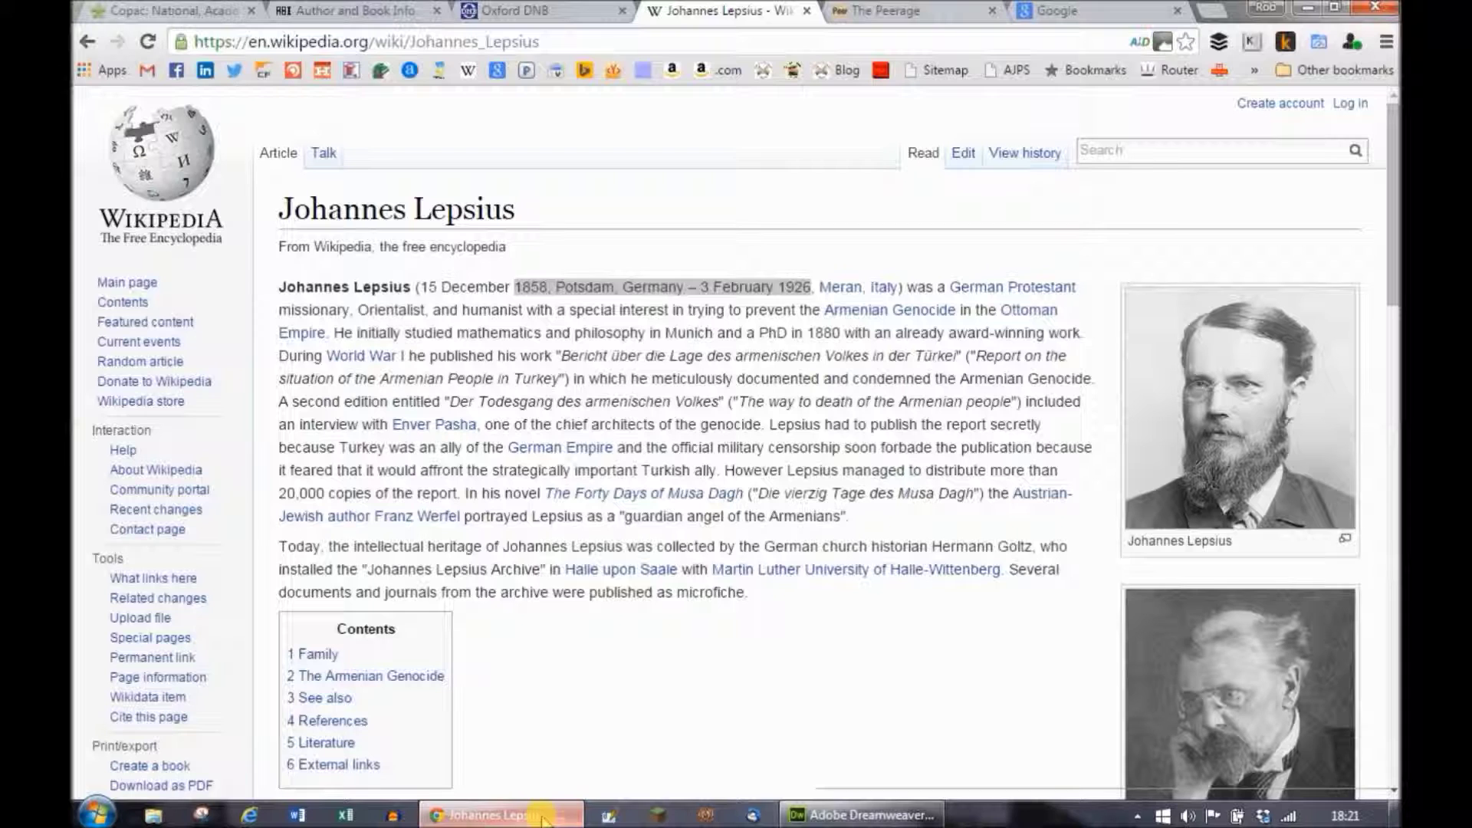
left_click(1113, 150)
key("ctrl+v")
key("Return")
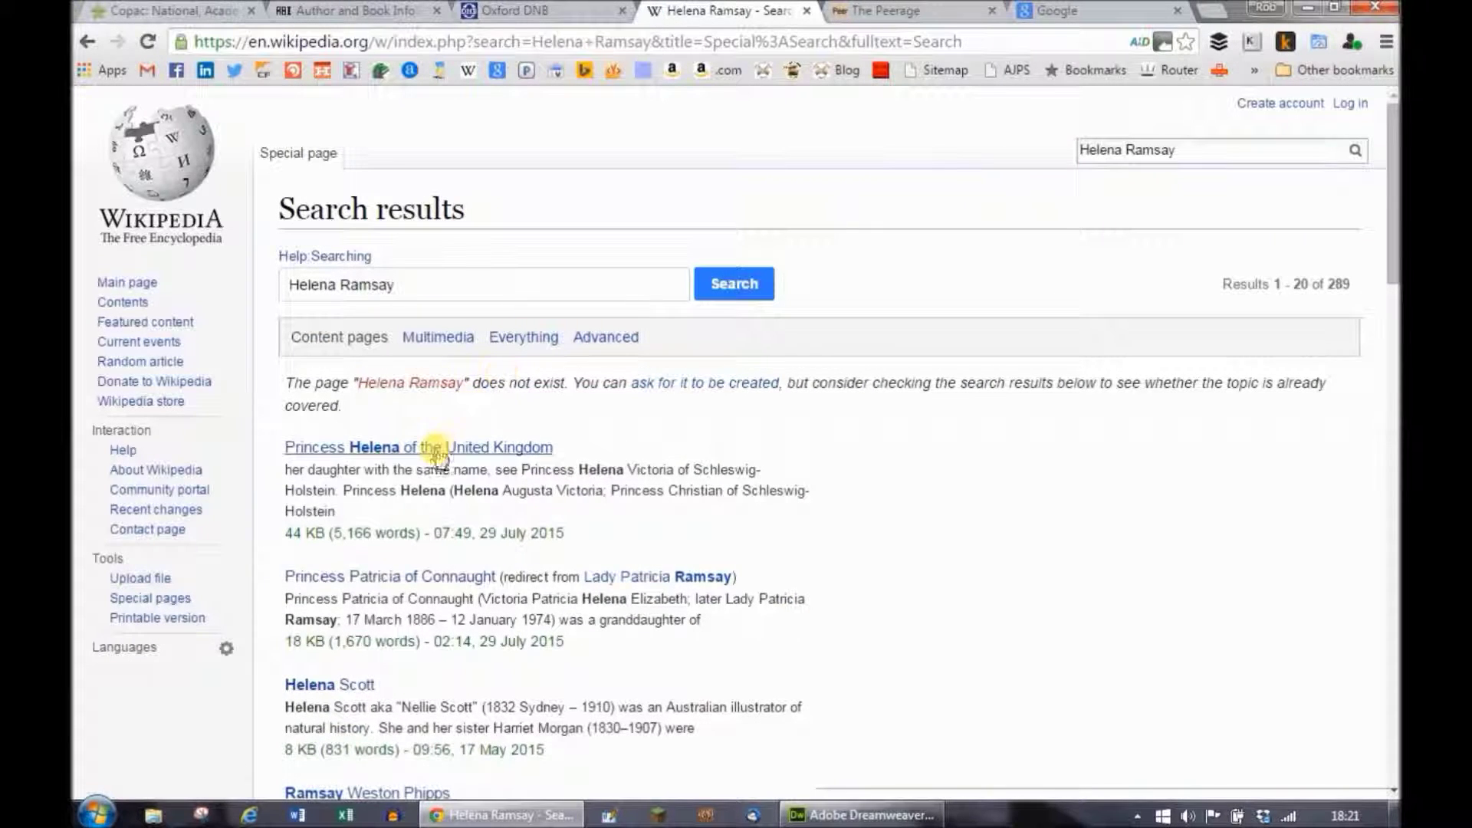
Skim the Wikipedia results for Helena Ramsay, and search Author and Book Info for given name helena and family name ramsay.
scroll(656, 486, "down", 4)
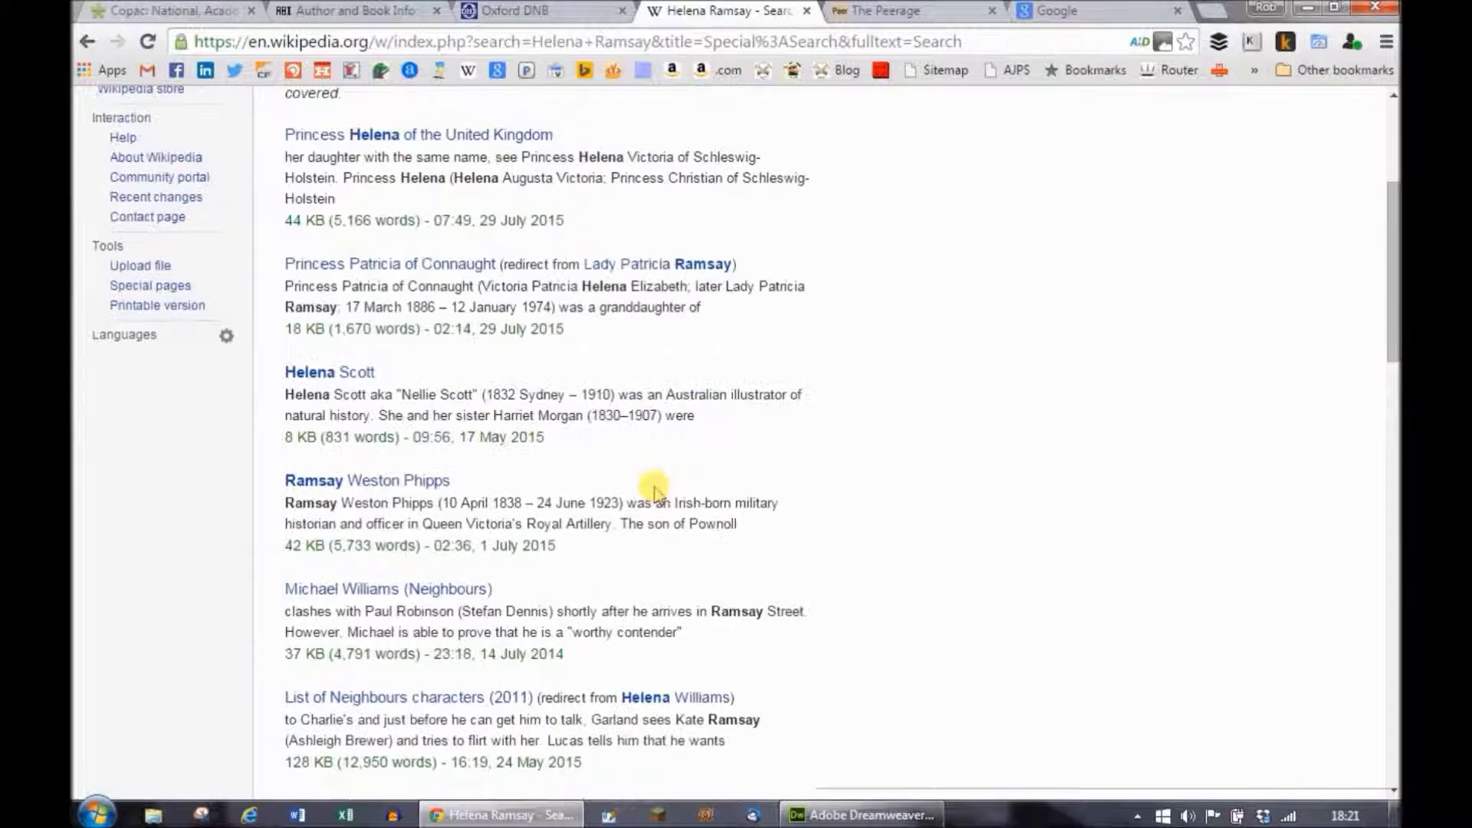
scroll(430, 240, "up", 4)
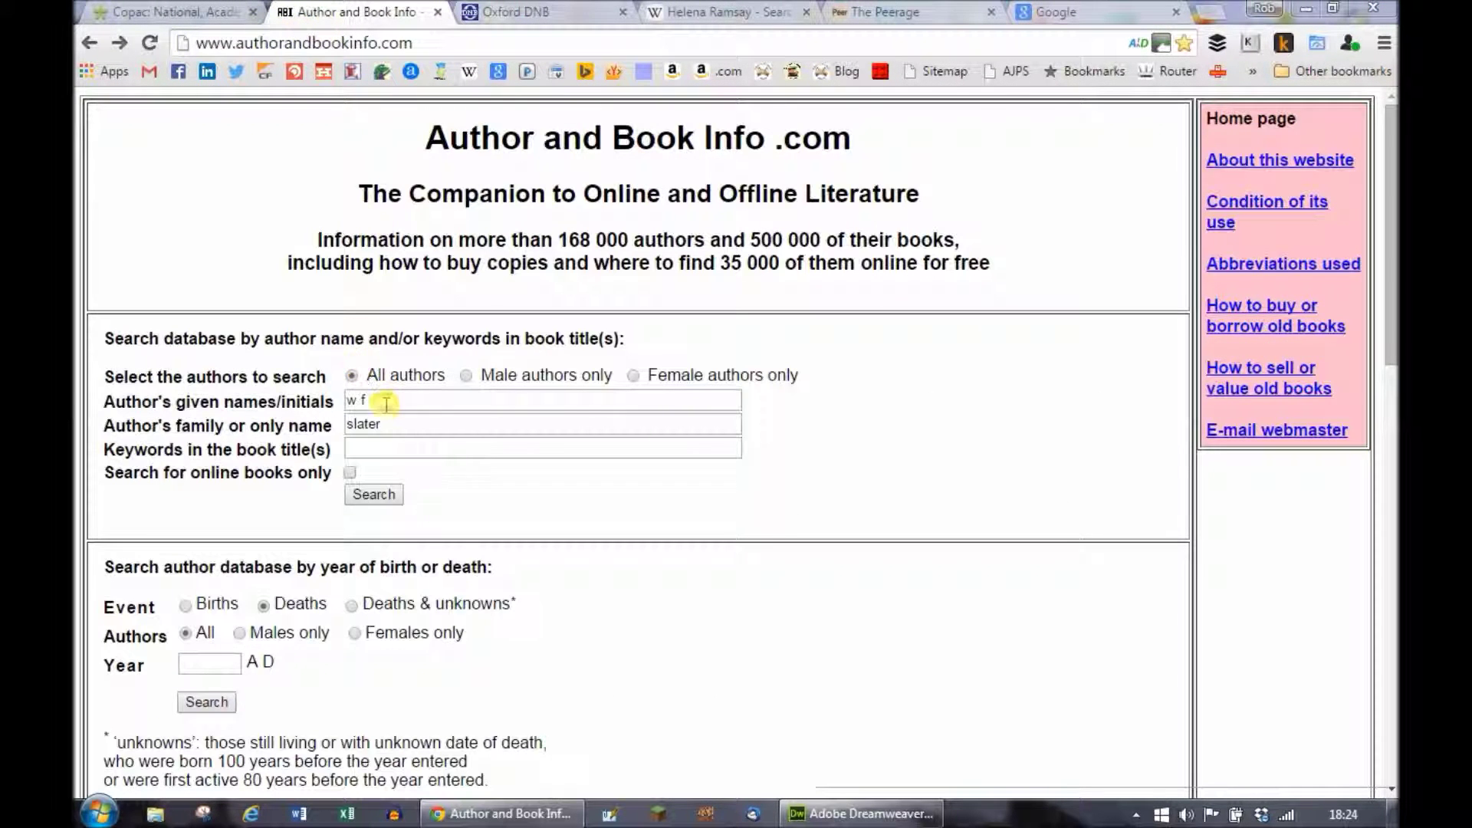
left_click_drag(387, 400, 292, 407)
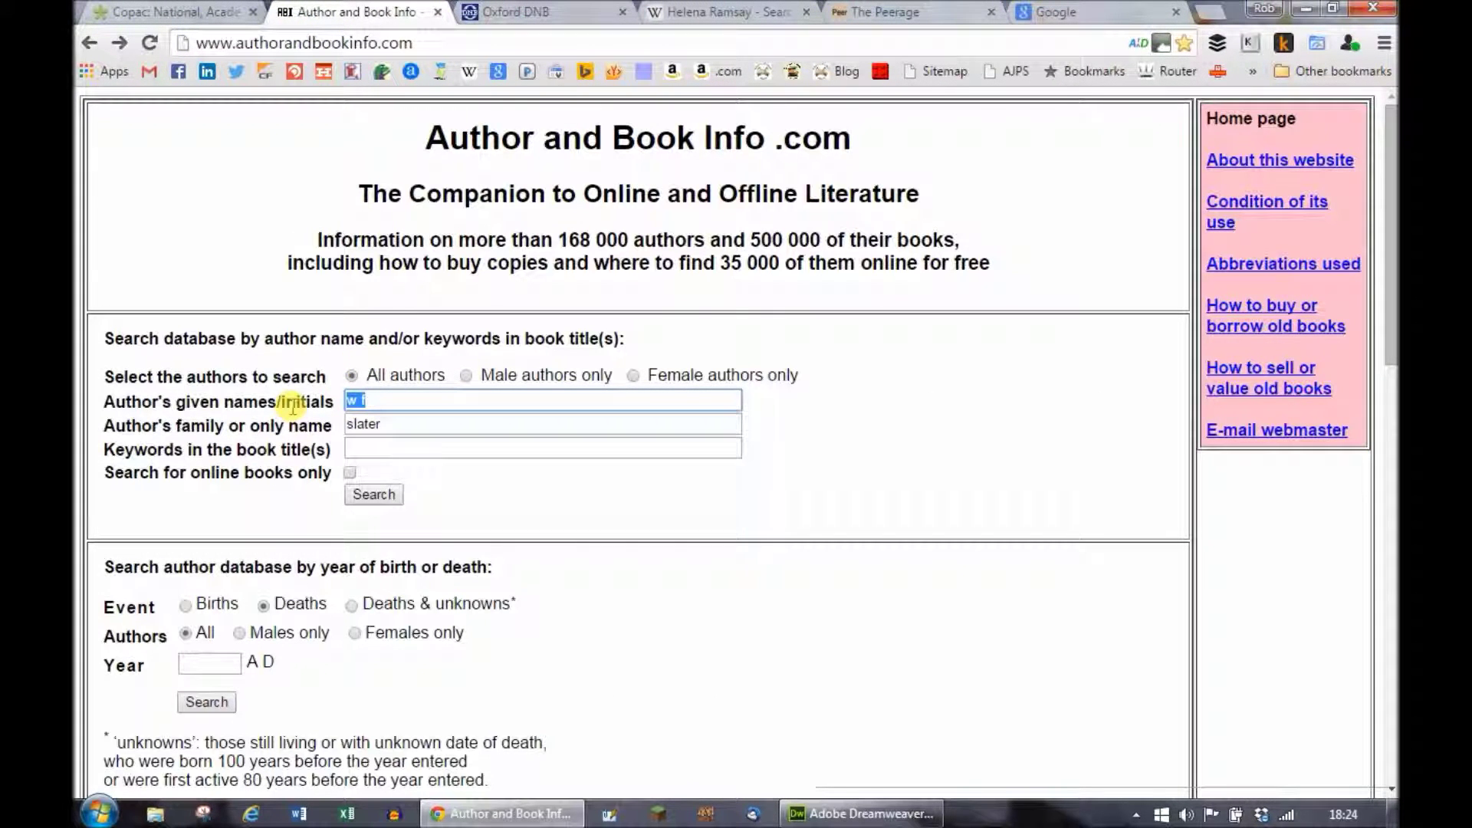
type("helena")
key("Tab")
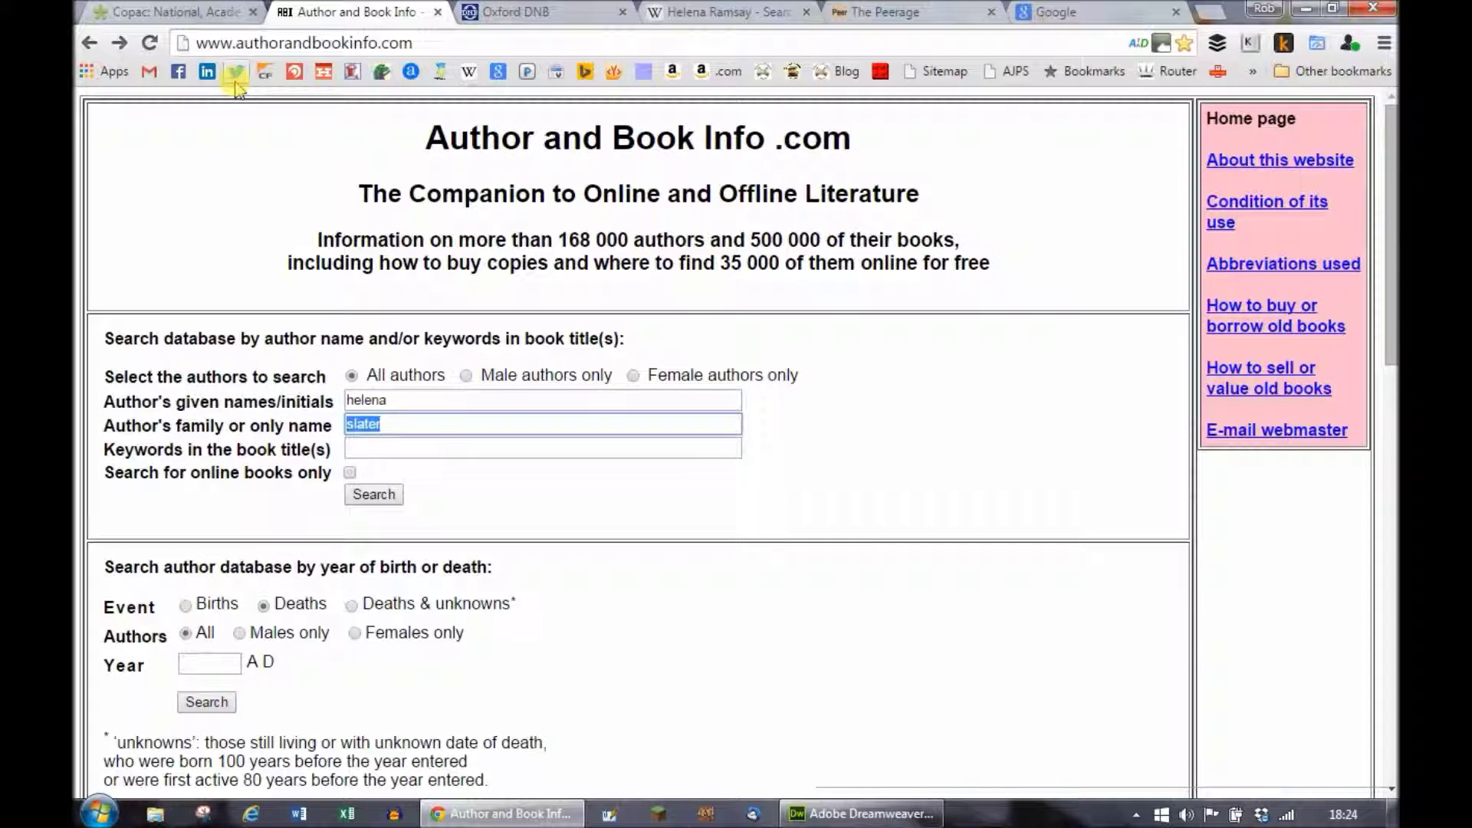
type("ramsay")
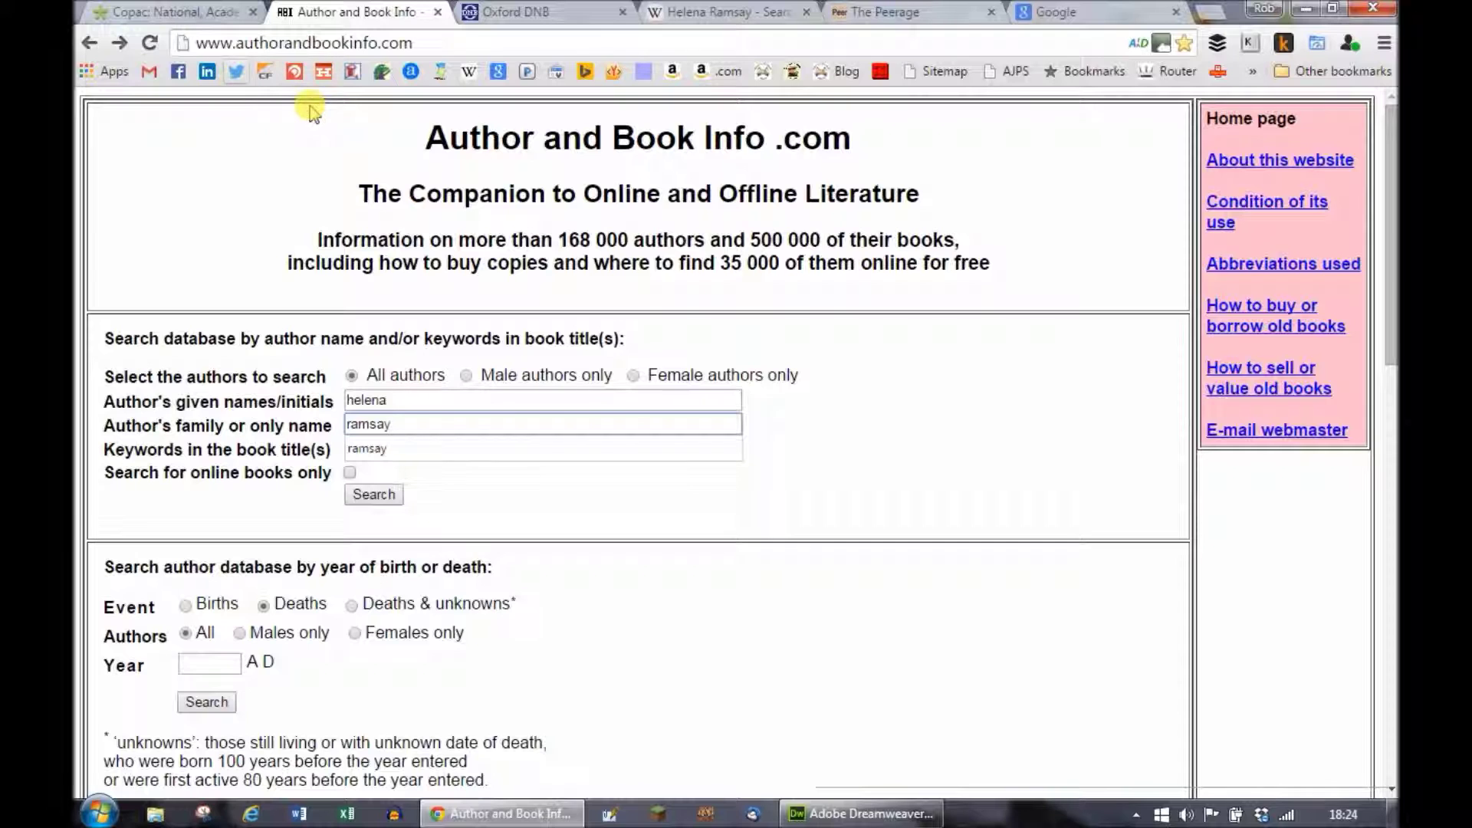
left_click(371, 497)
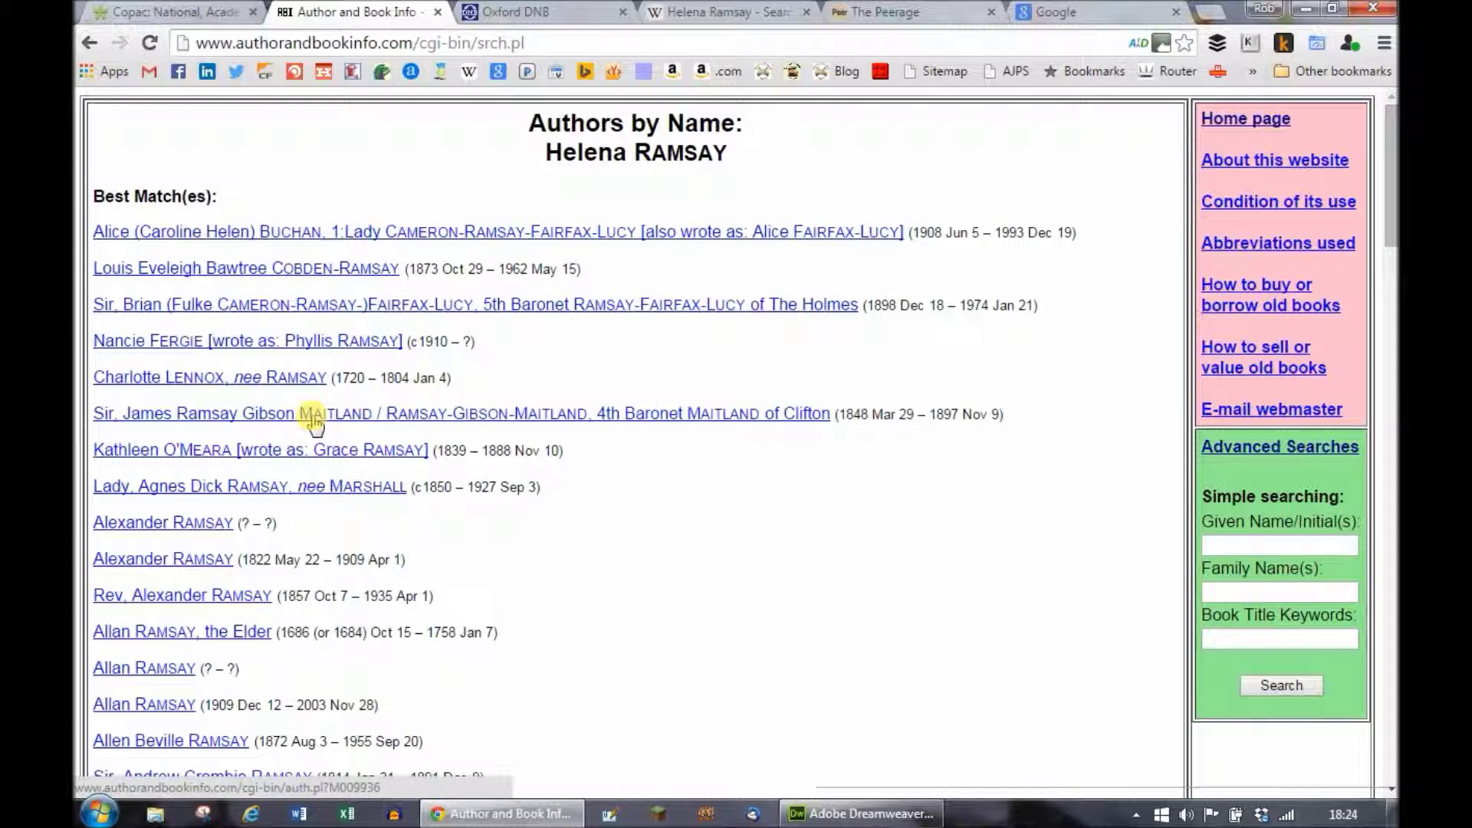
scroll(313, 422, "down", 1)
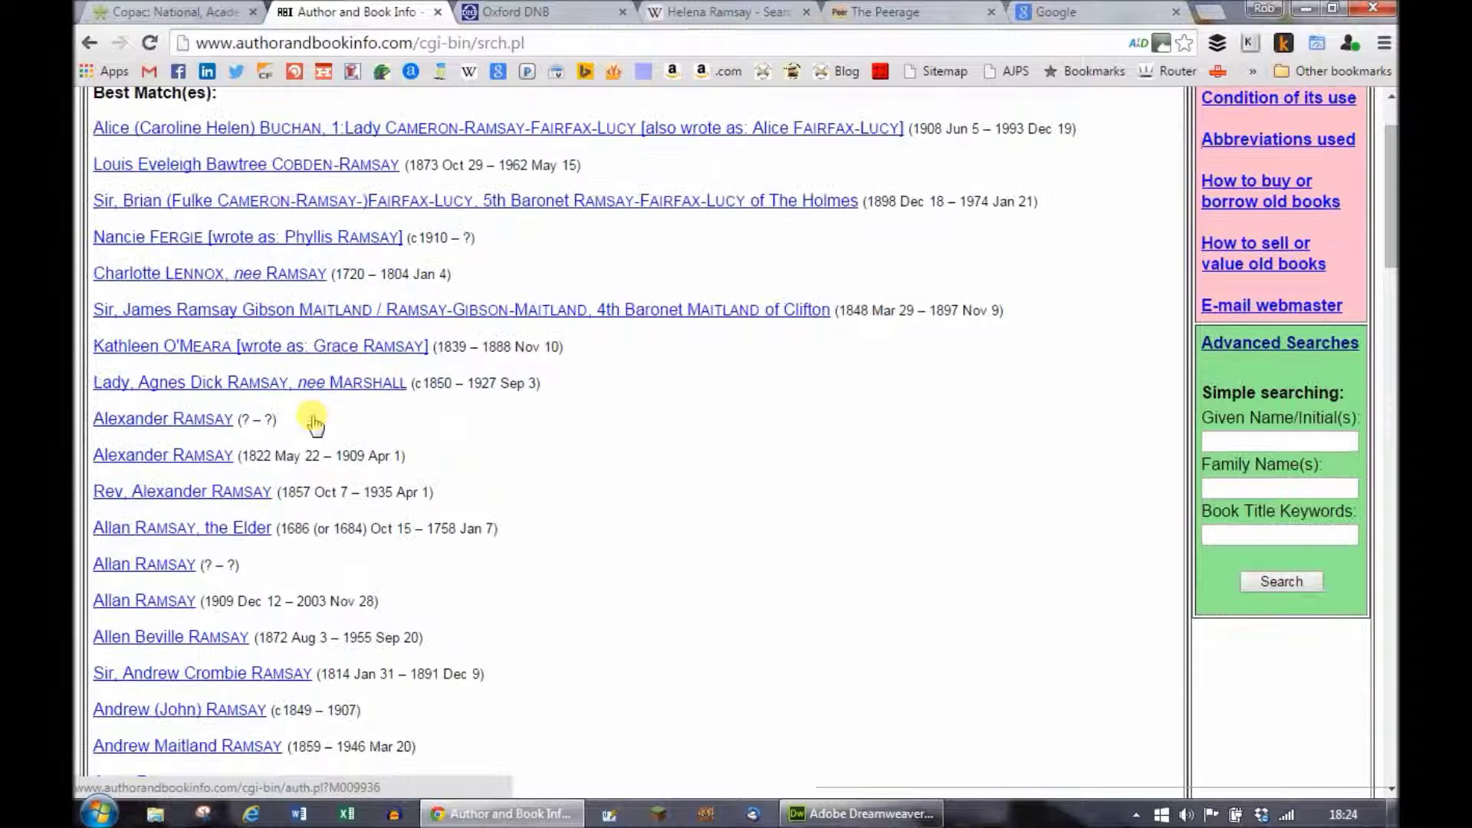
scroll(314, 422, "down", 1)
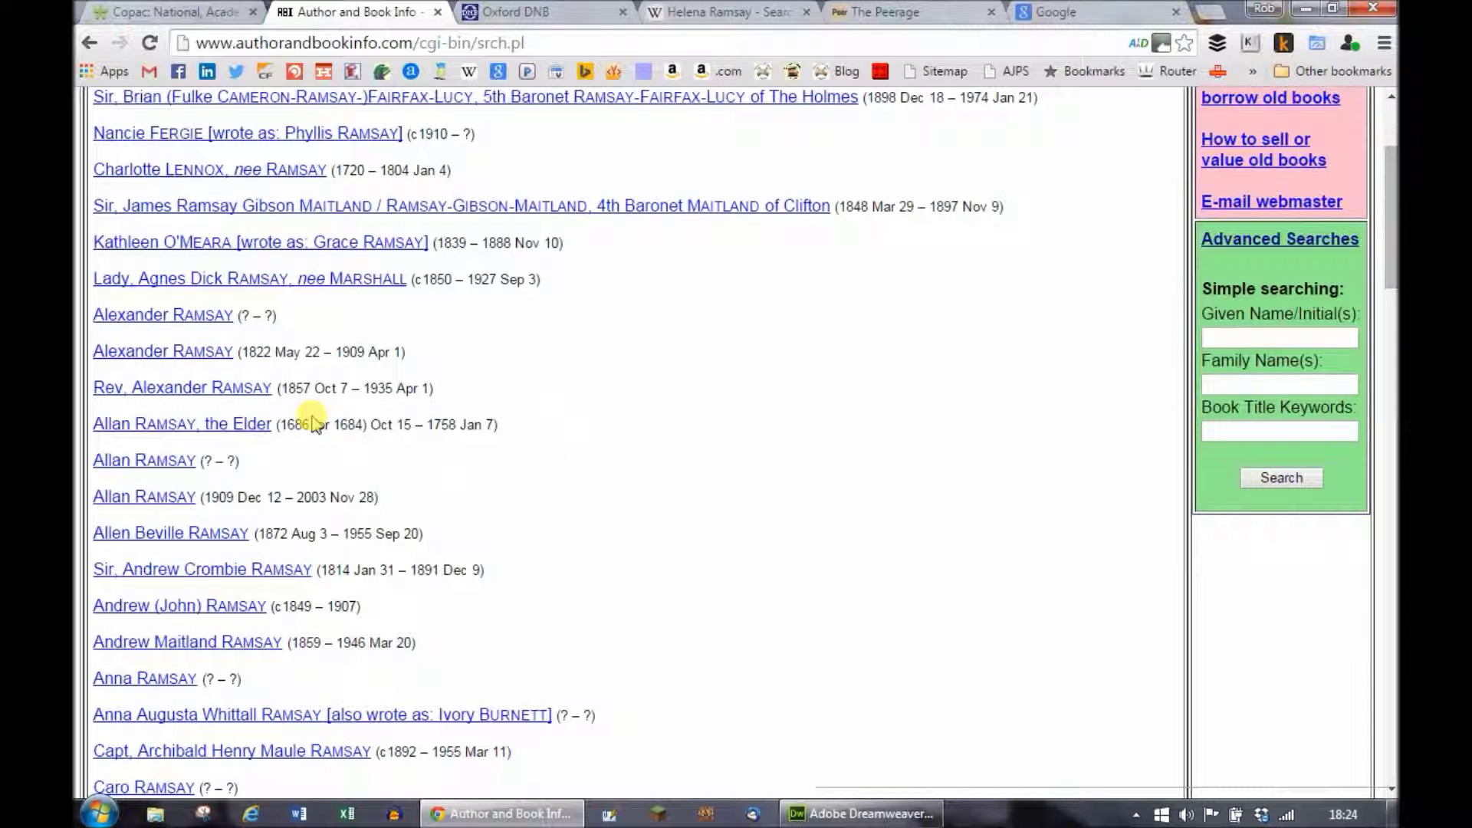
scroll(313, 421, "down", 2)
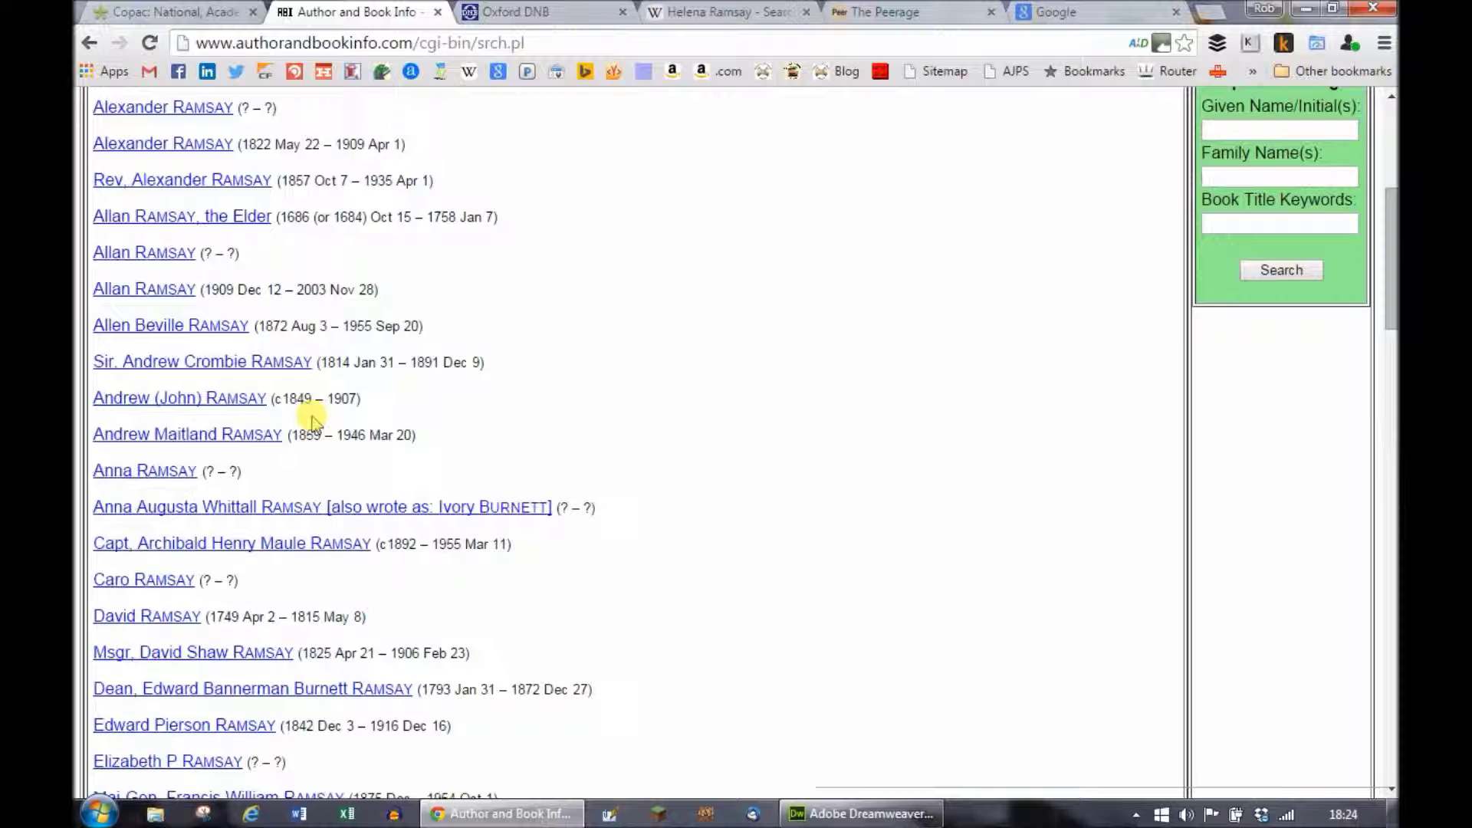
scroll(313, 420, "down", 2)
scroll(312, 415, "down", 4)
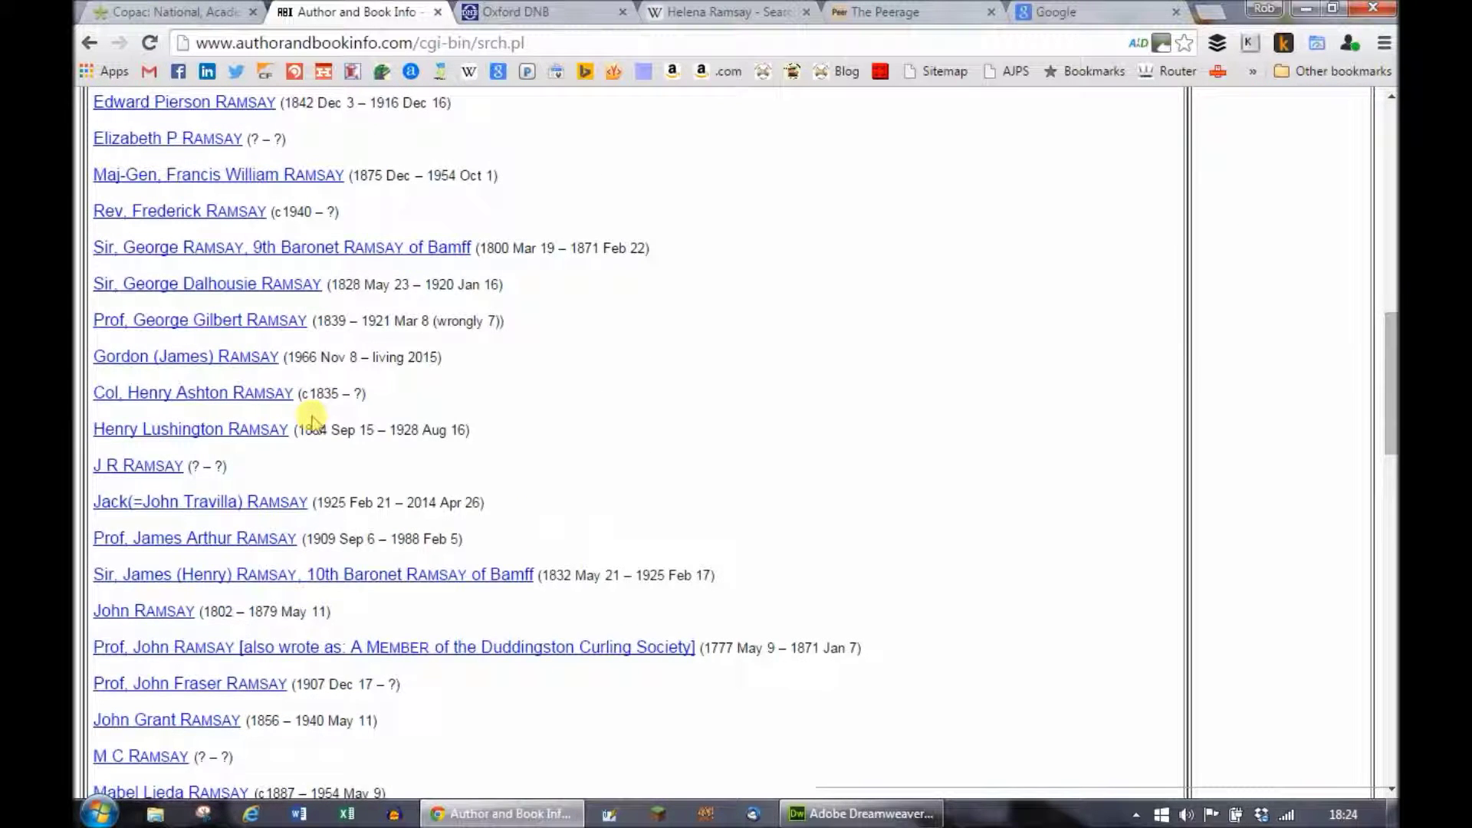
scroll(313, 420, "down", 1)
scroll(313, 420, "up", 11)
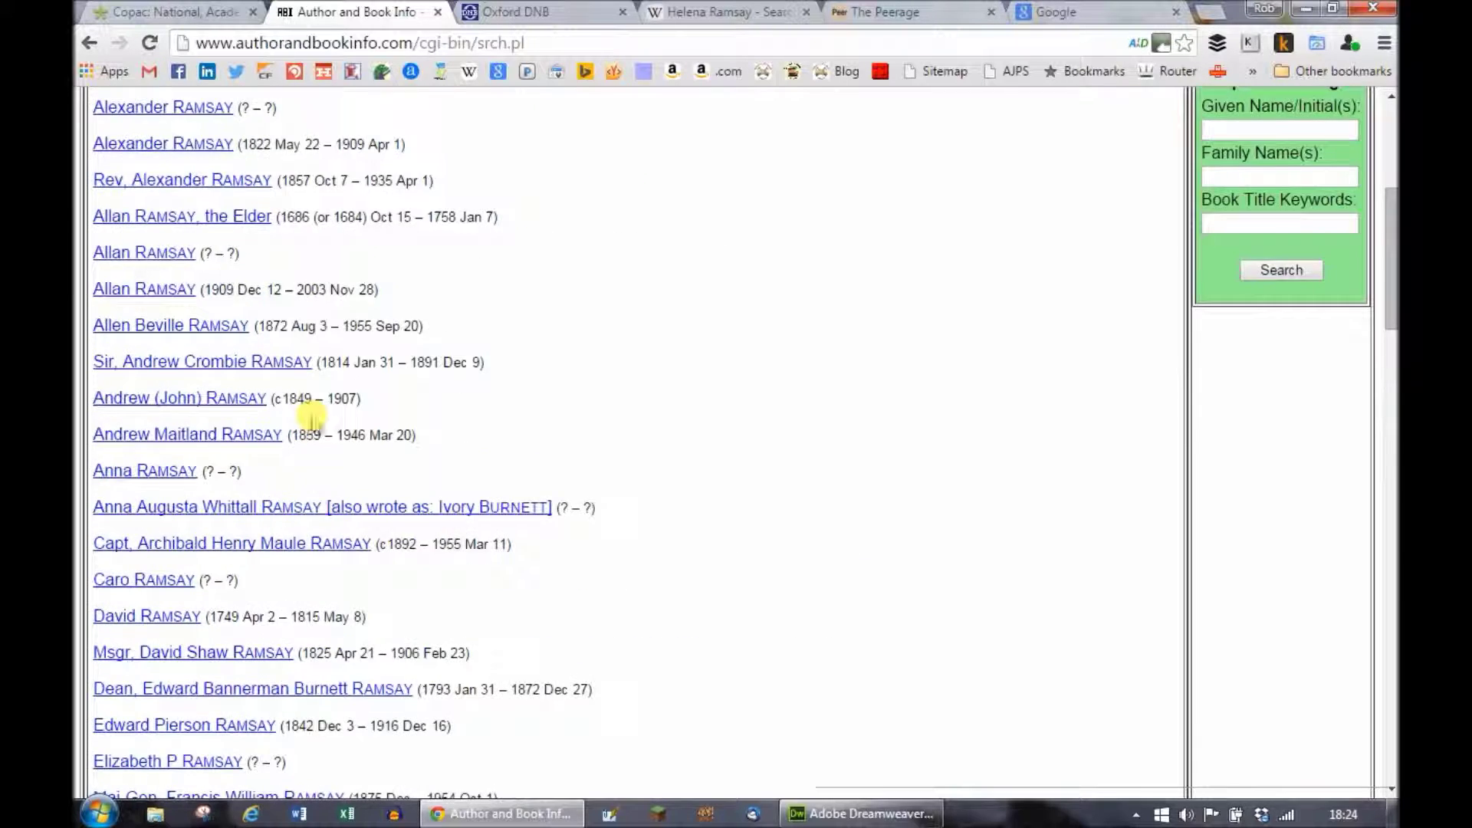
Switch to the Copac catalogue and search it for the author helena ramsay.
left_click(196, 12)
left_click_drag(417, 563, 261, 583)
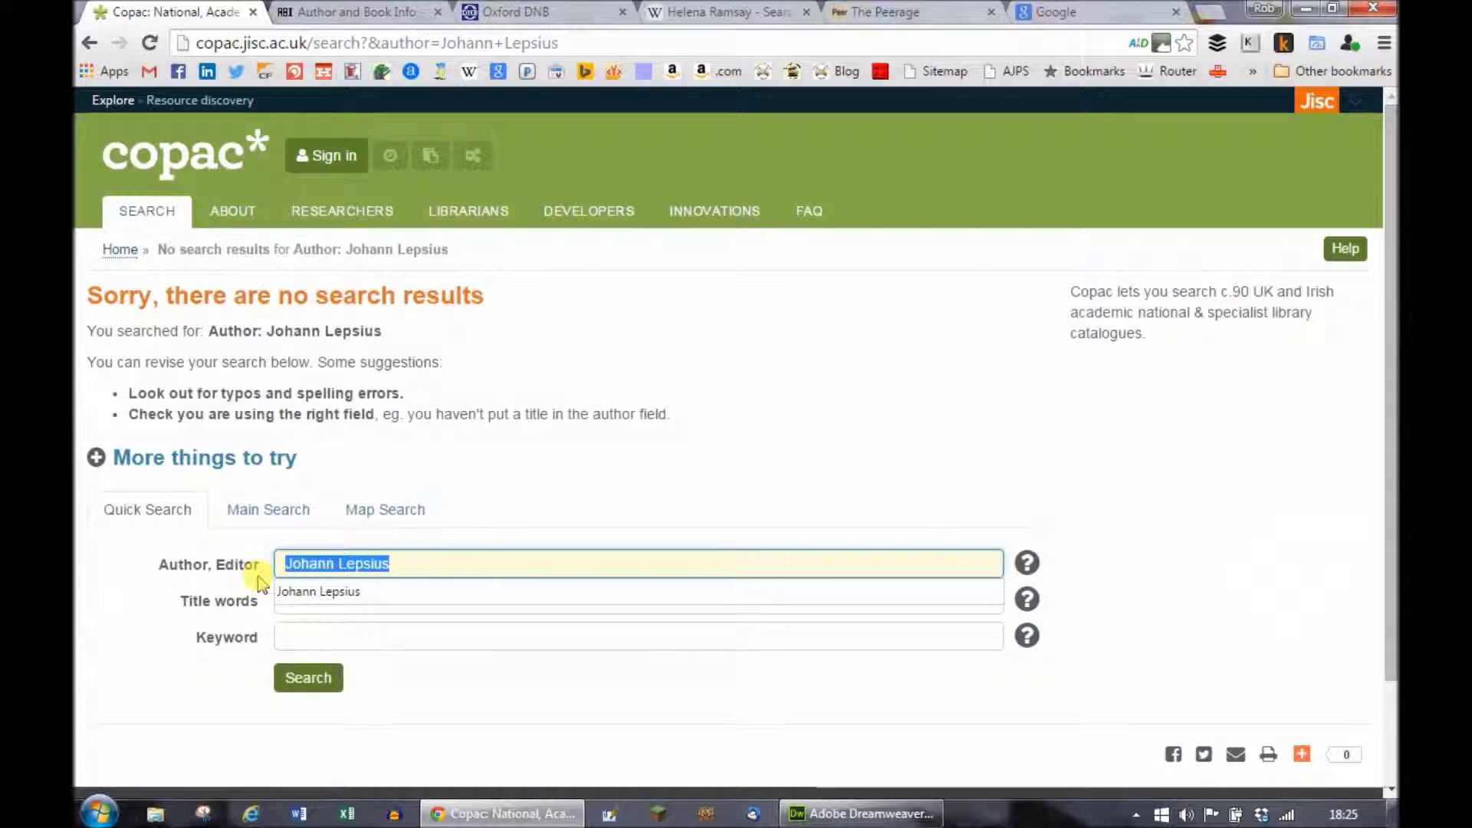
type("helena ramsay")
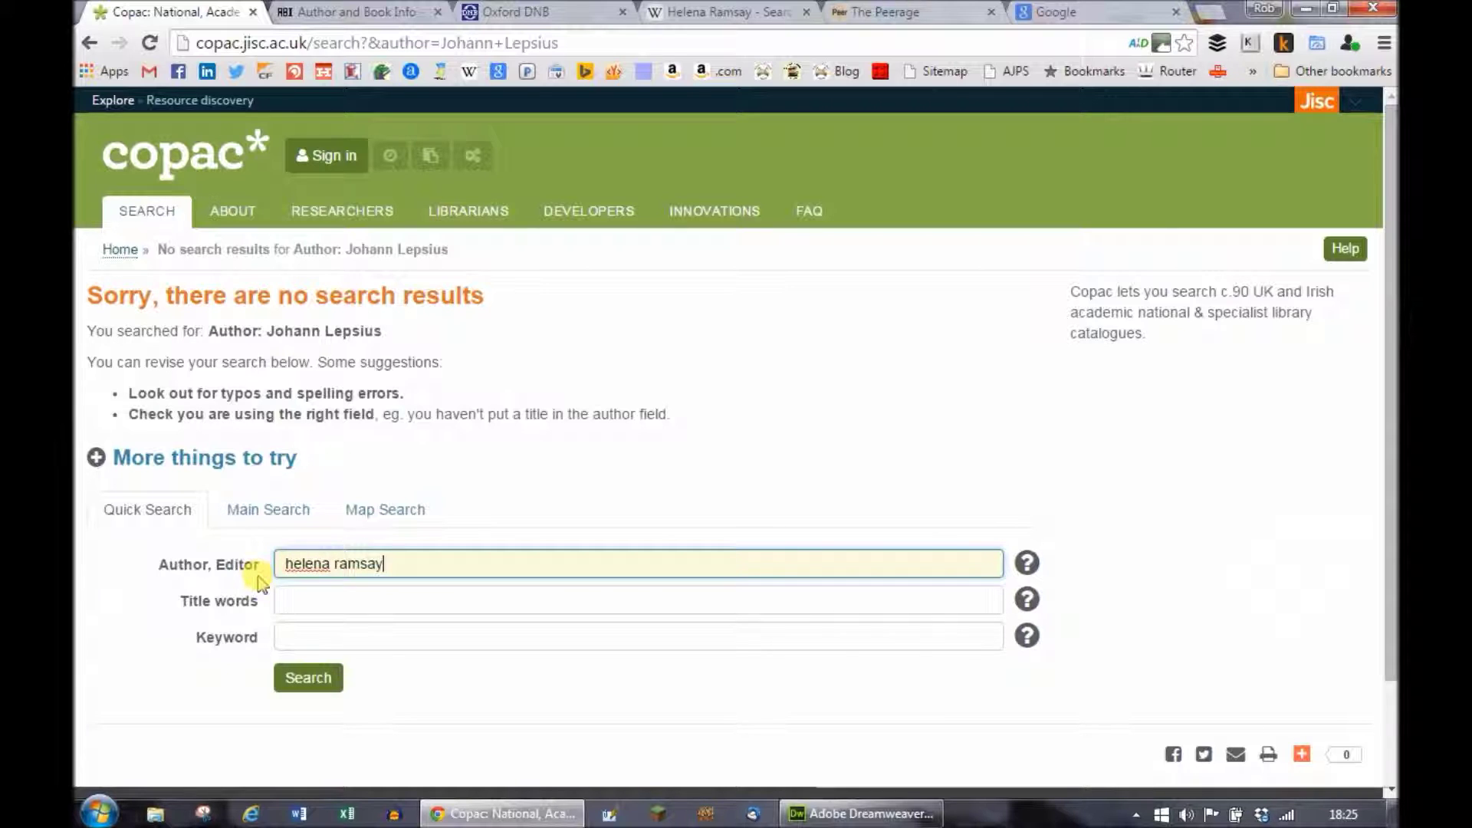
key("Return")
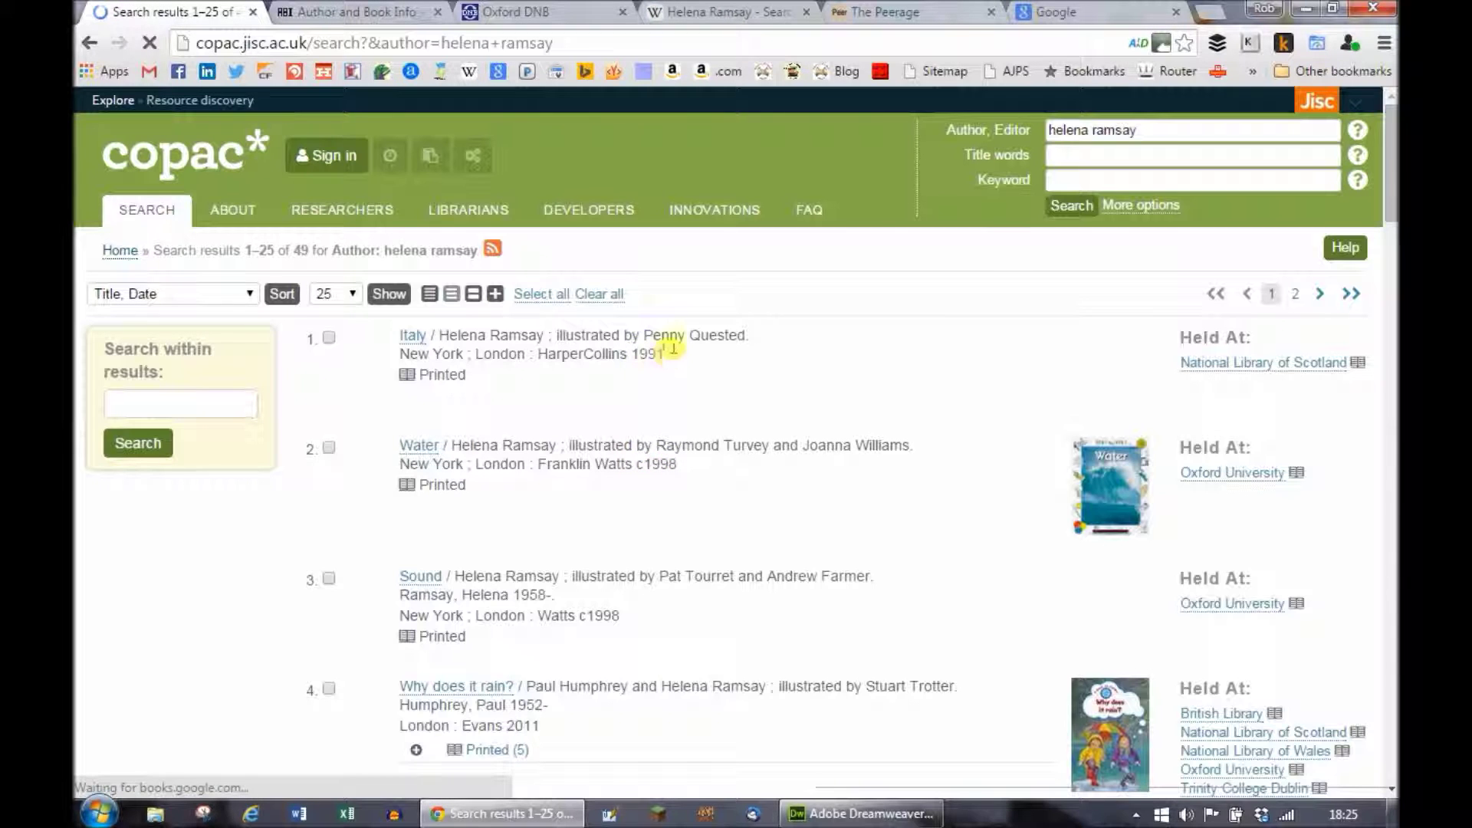
Examine the Copac results for a Helena Ramsay of the right period with life dates, and return to the previous Copac page.
scroll(667, 537, "down", 4)
scroll(583, 414, "down", 1)
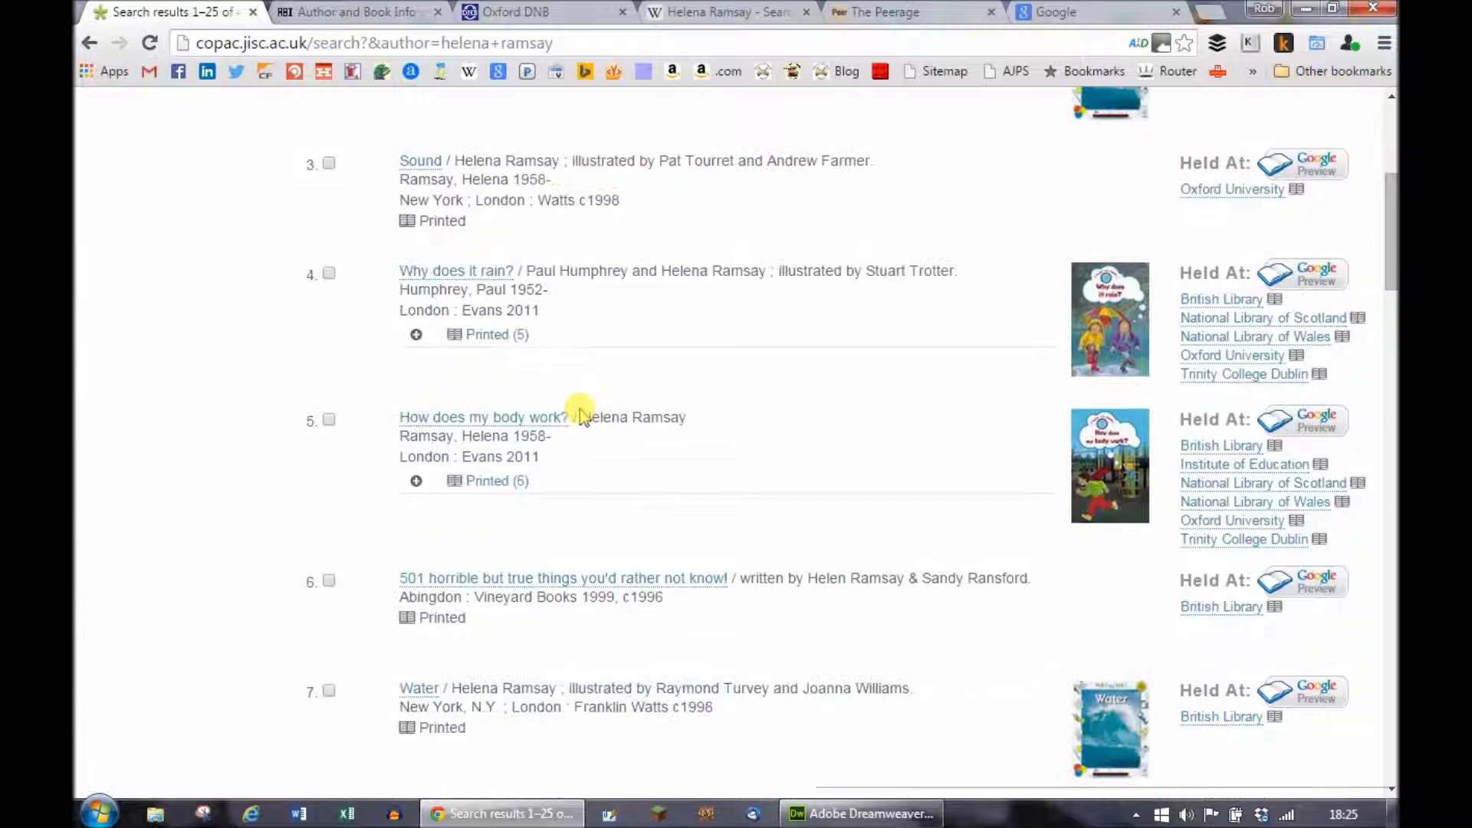
scroll(673, 420, "down", 1)
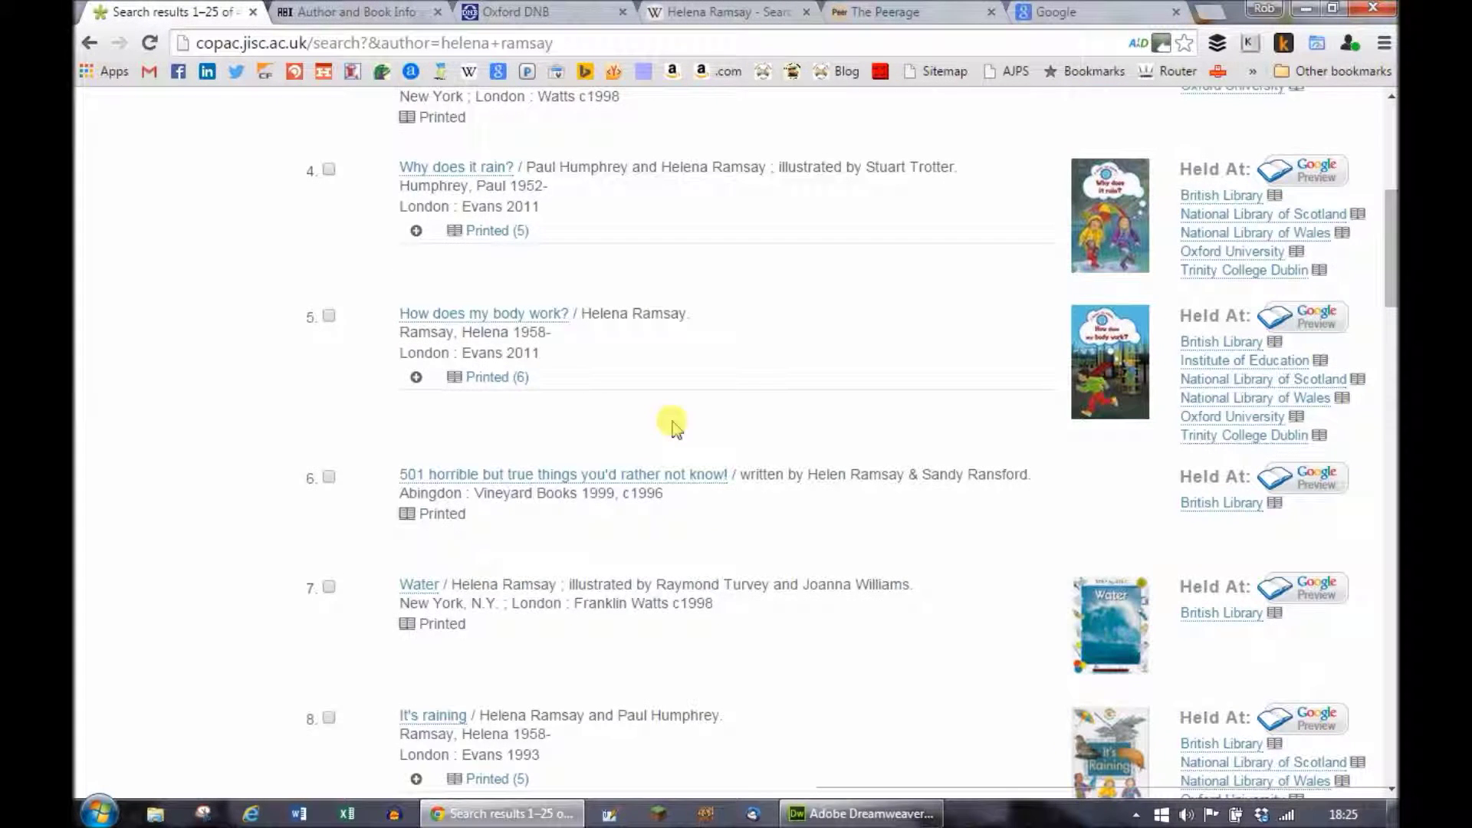
scroll(673, 424, "down", 1)
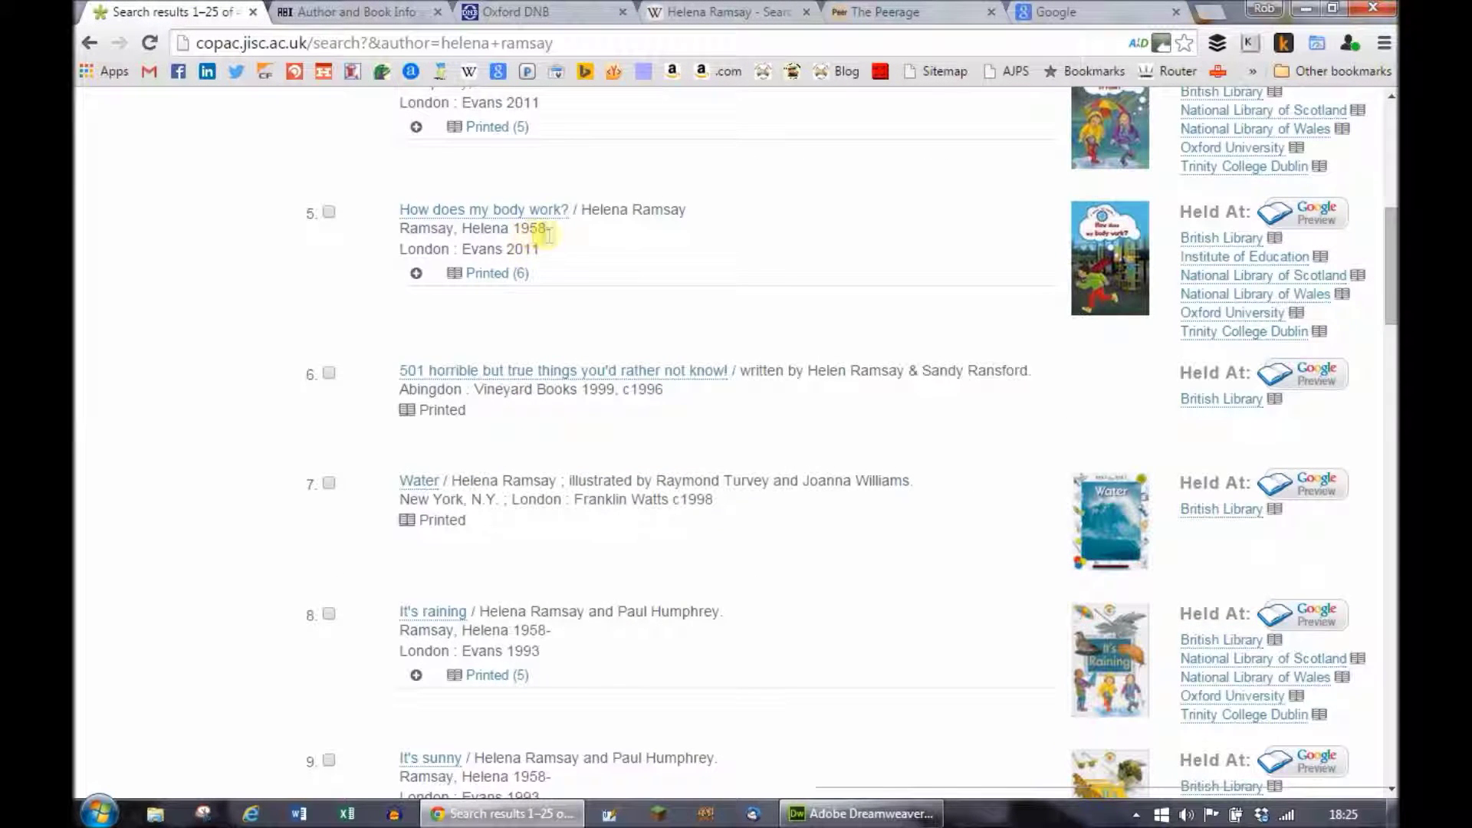
scroll(733, 389, "down", 1)
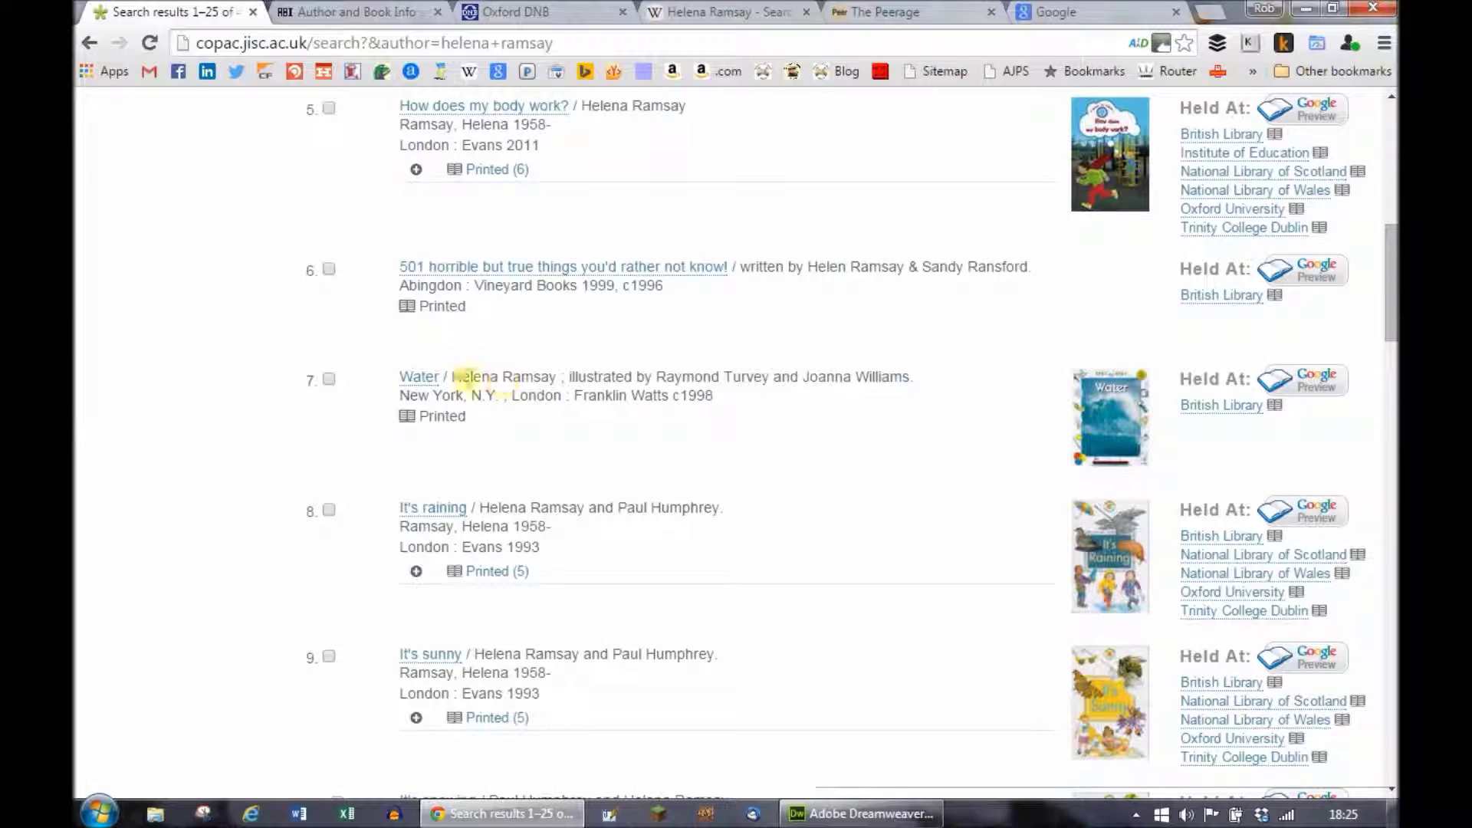
scroll(571, 444, "down", 5)
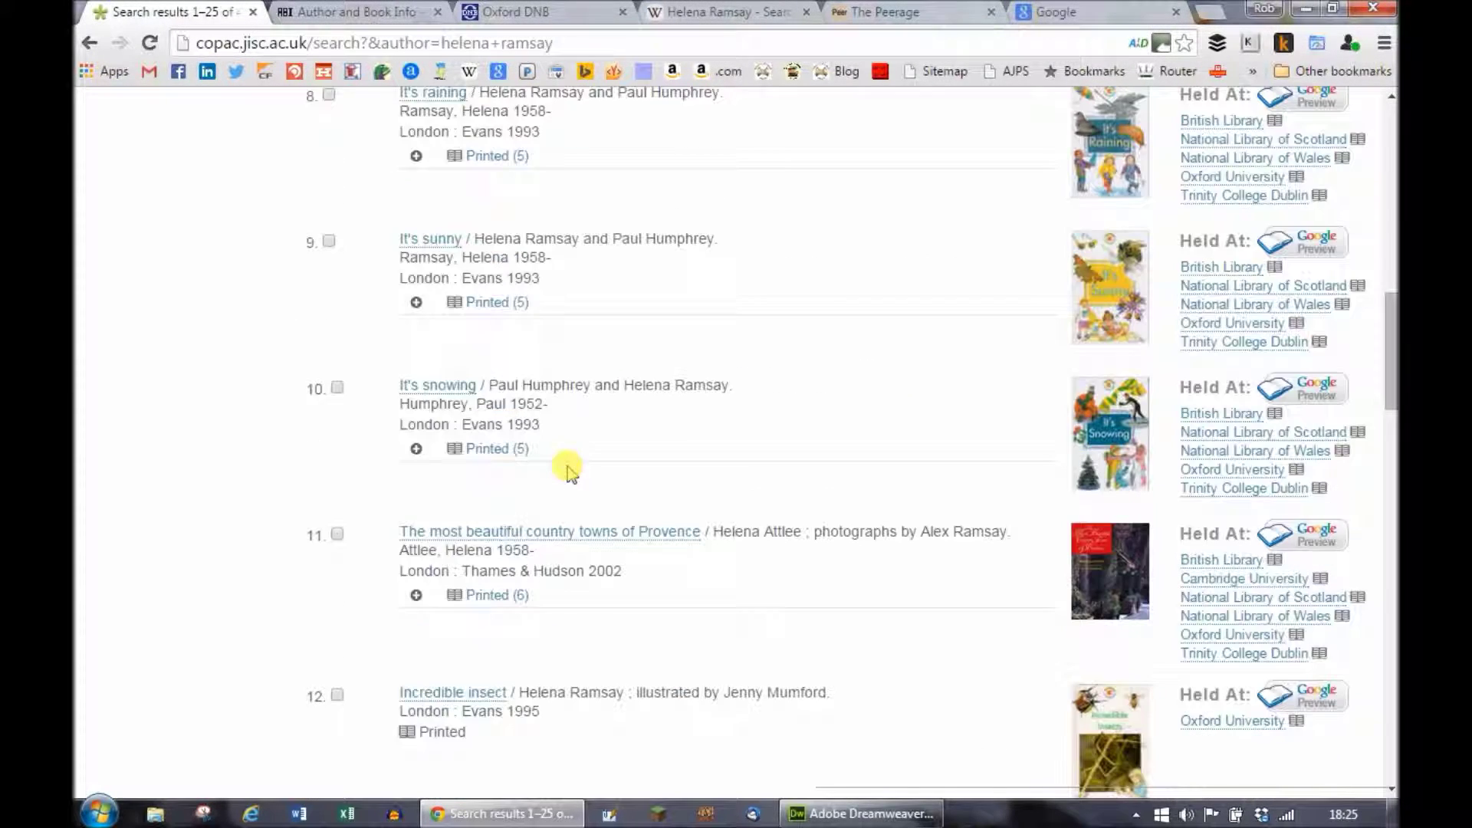
scroll(588, 457, "down", 3)
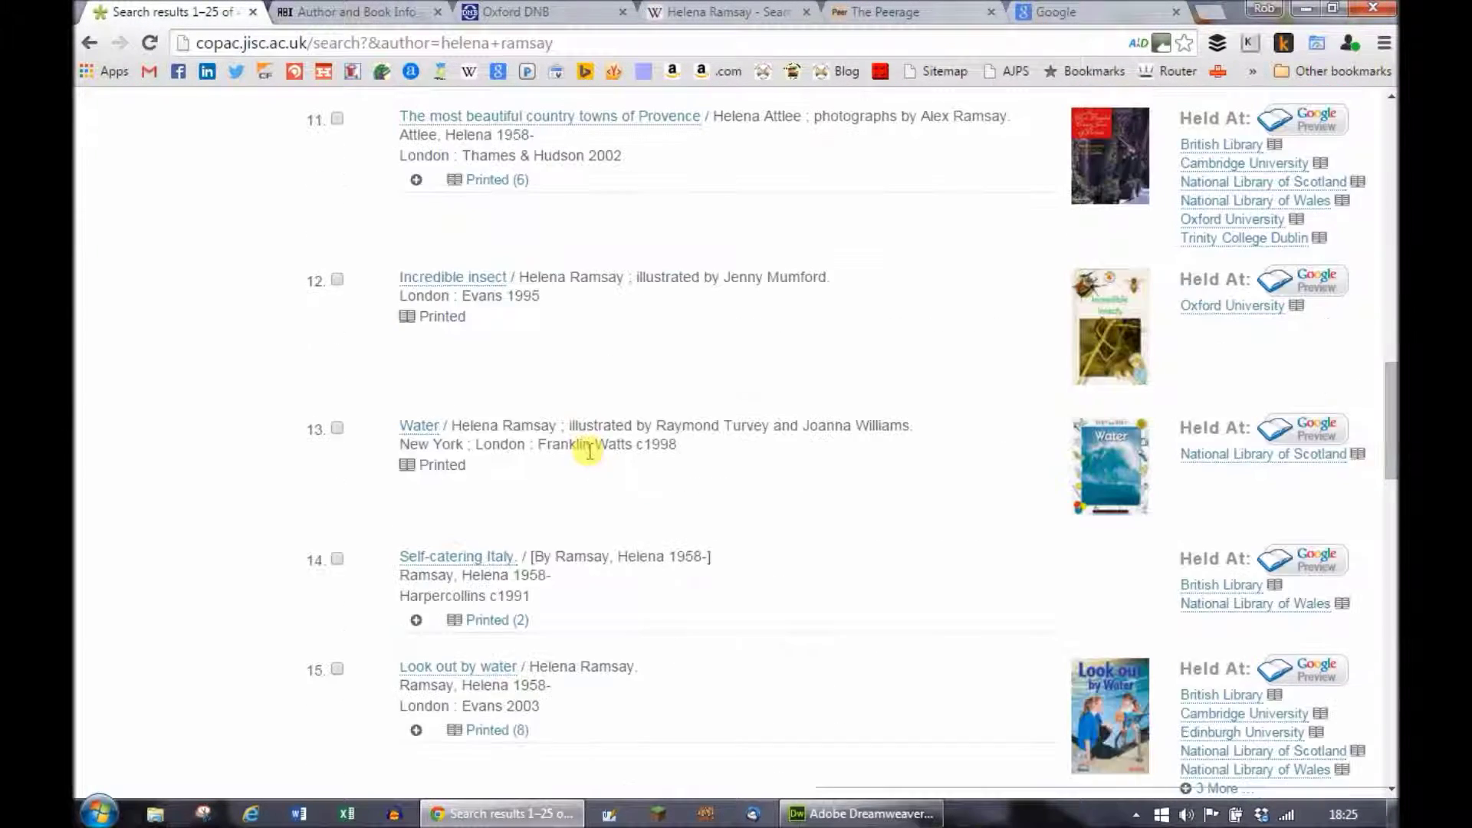
scroll(589, 452, "down", 4)
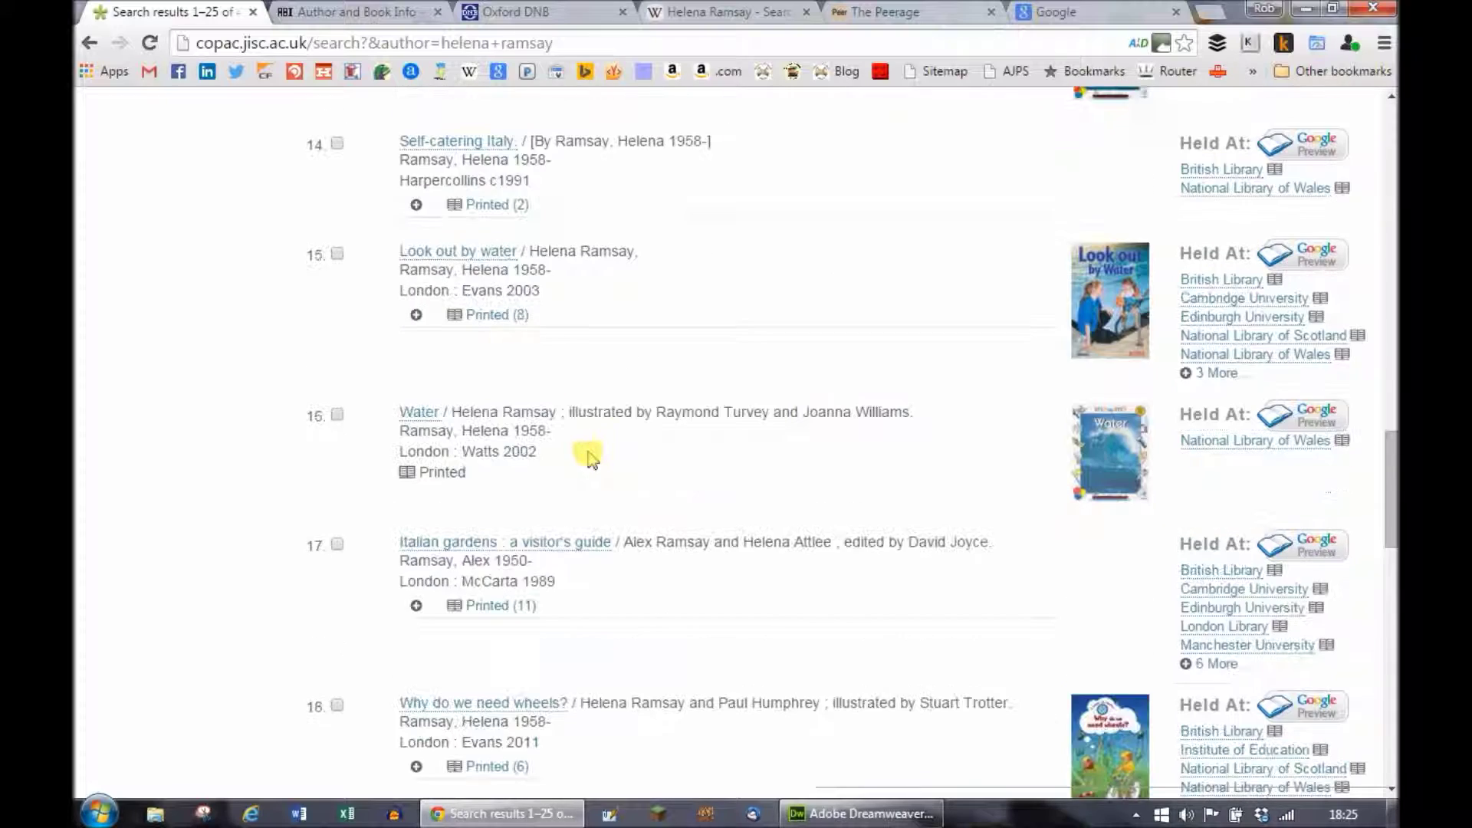
scroll(582, 528, "down", 4)
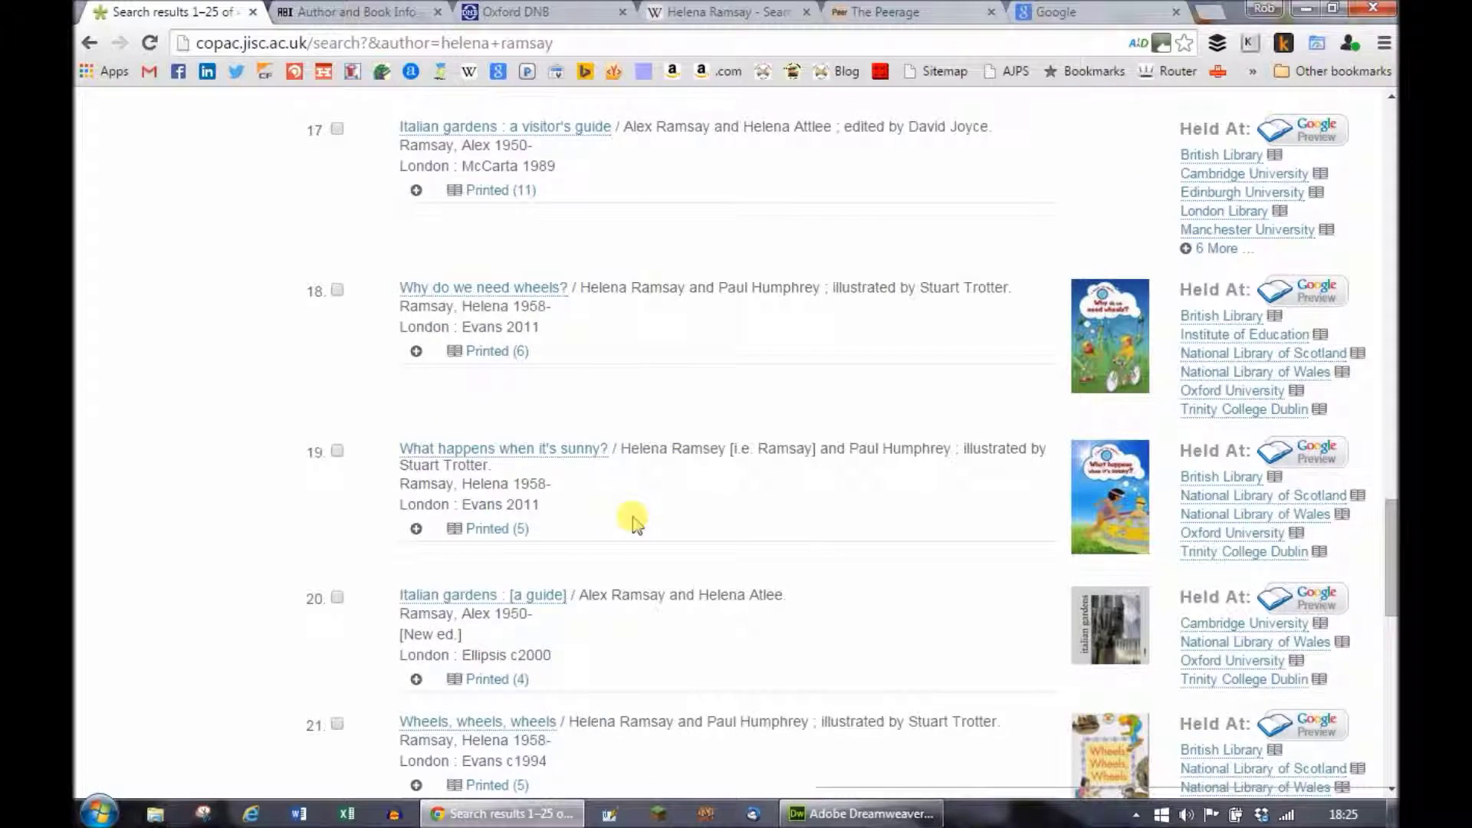
scroll(633, 521, "down", 4)
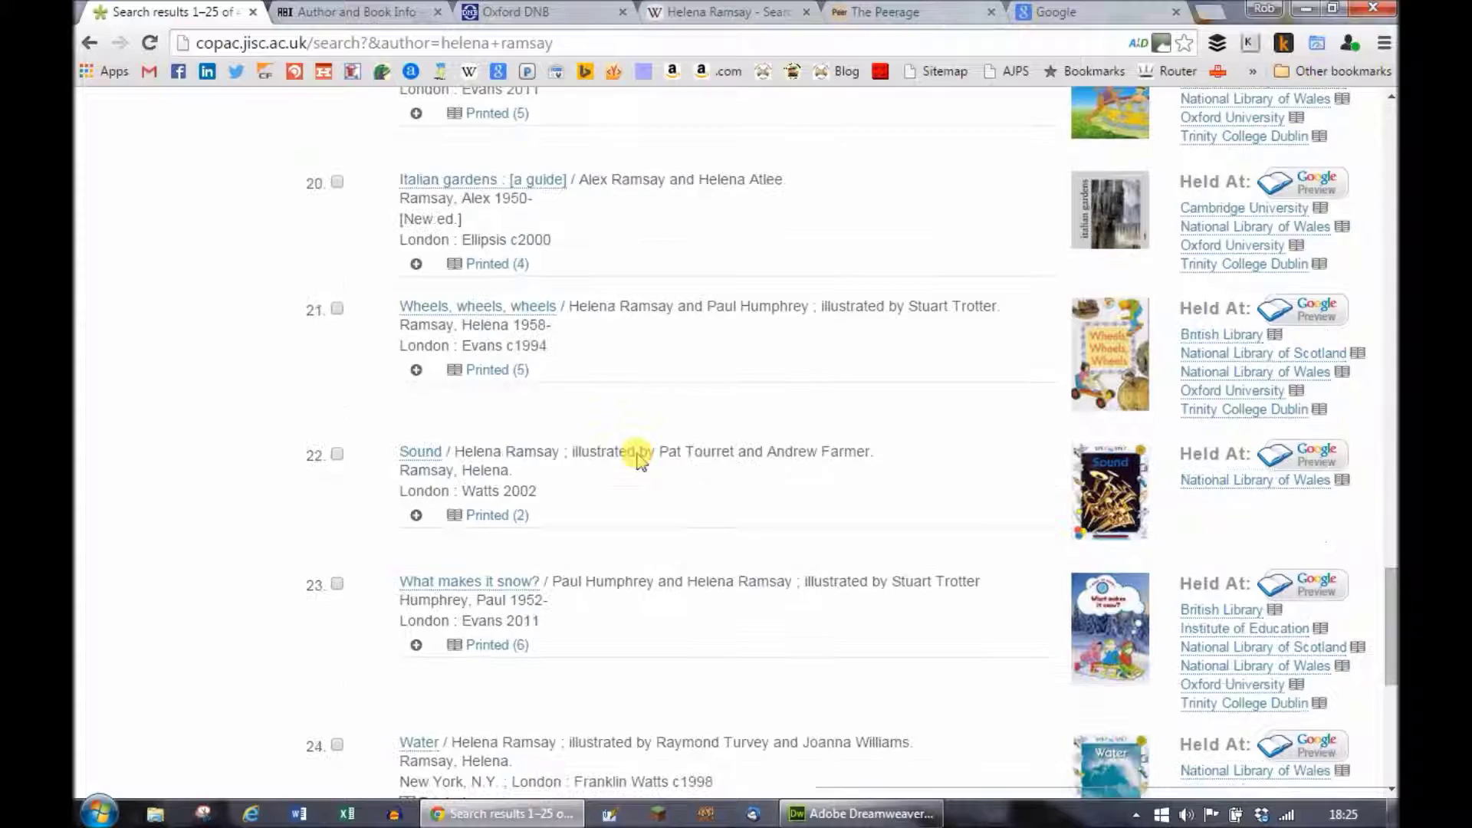
scroll(637, 460, "down", 4)
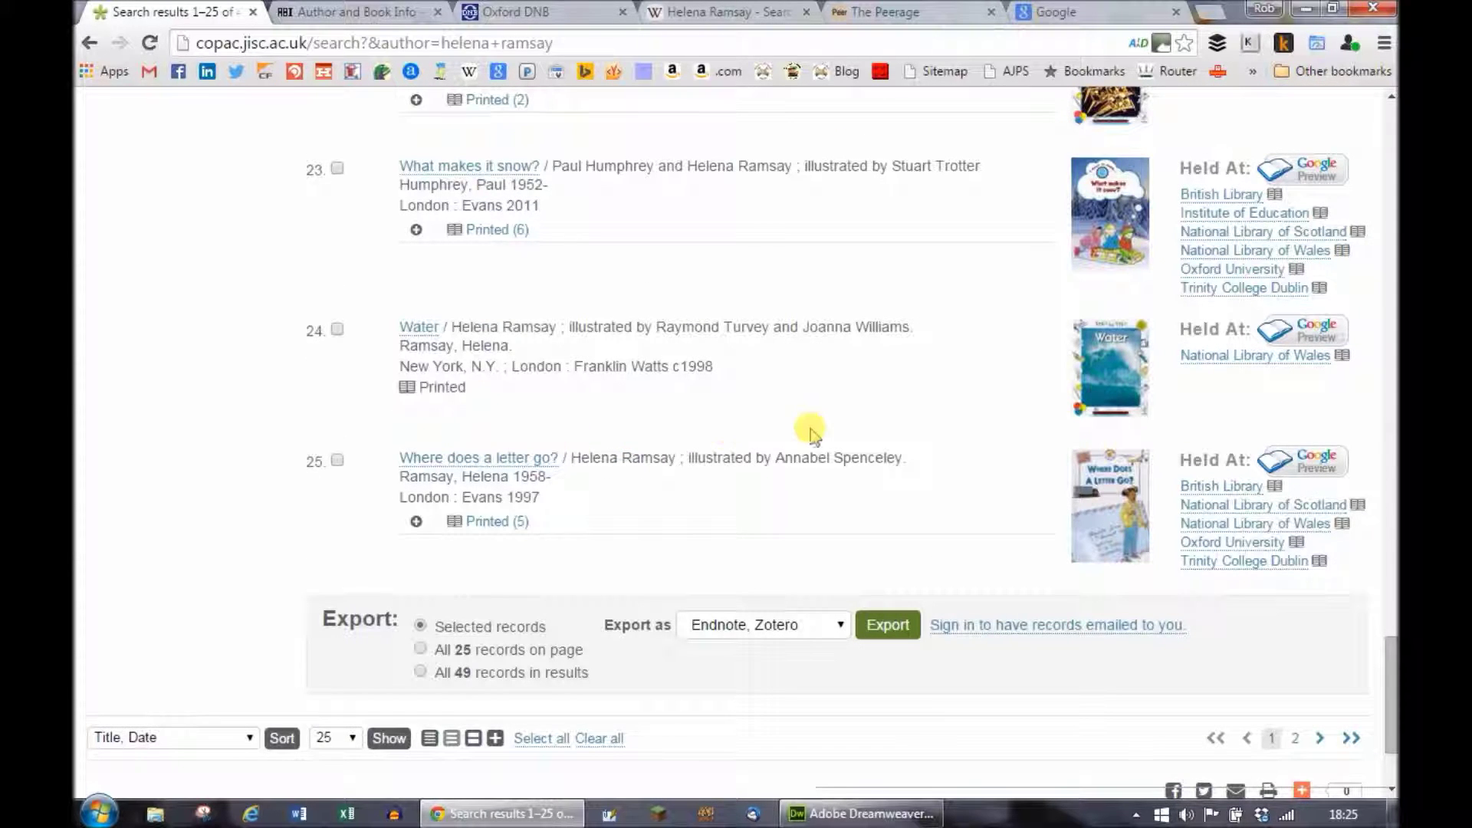
scroll(797, 452, "down", 2)
scroll(694, 456, "up", 14)
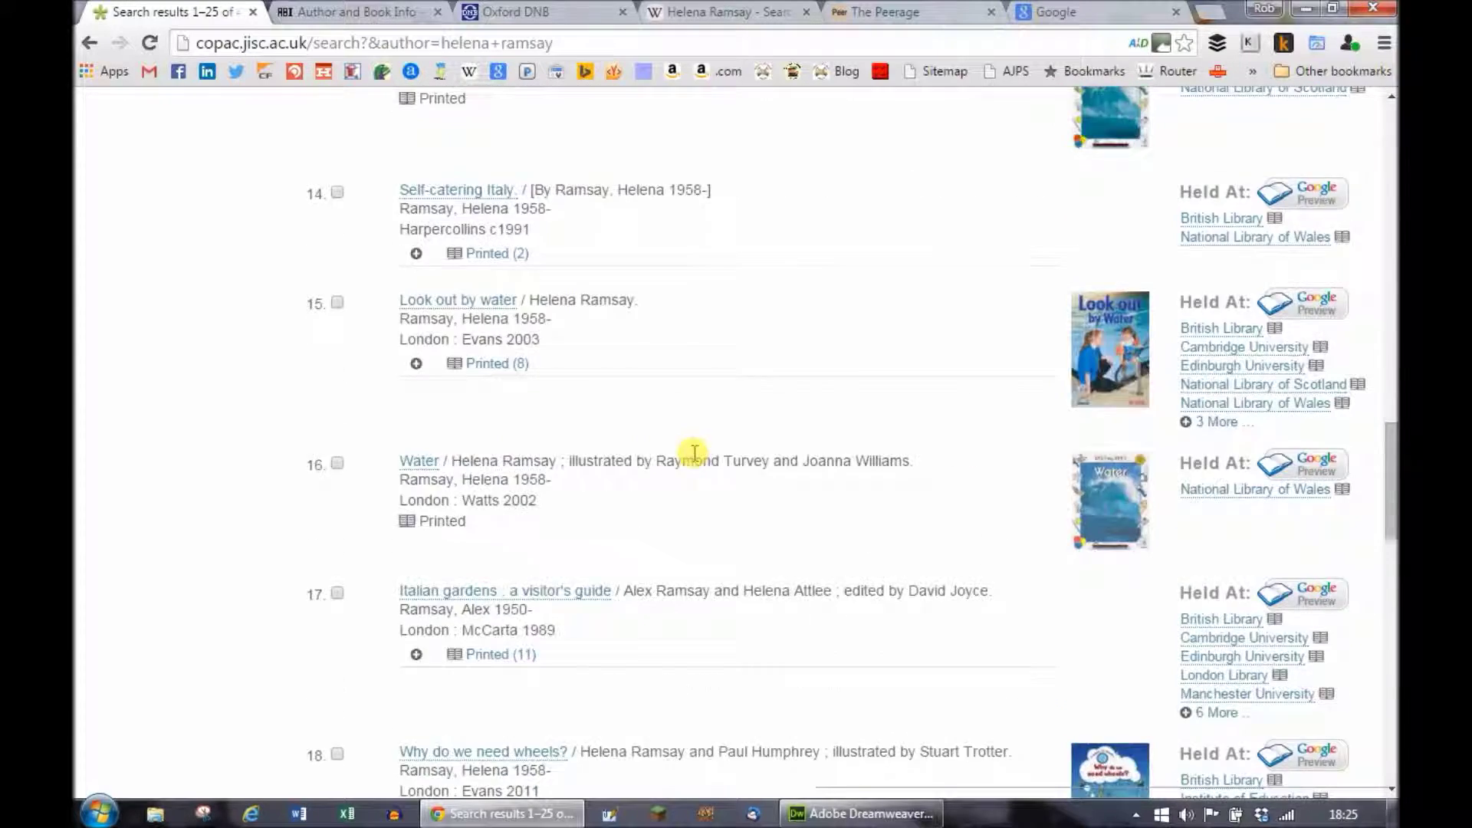
scroll(694, 453, "up", 8)
left_click(88, 44)
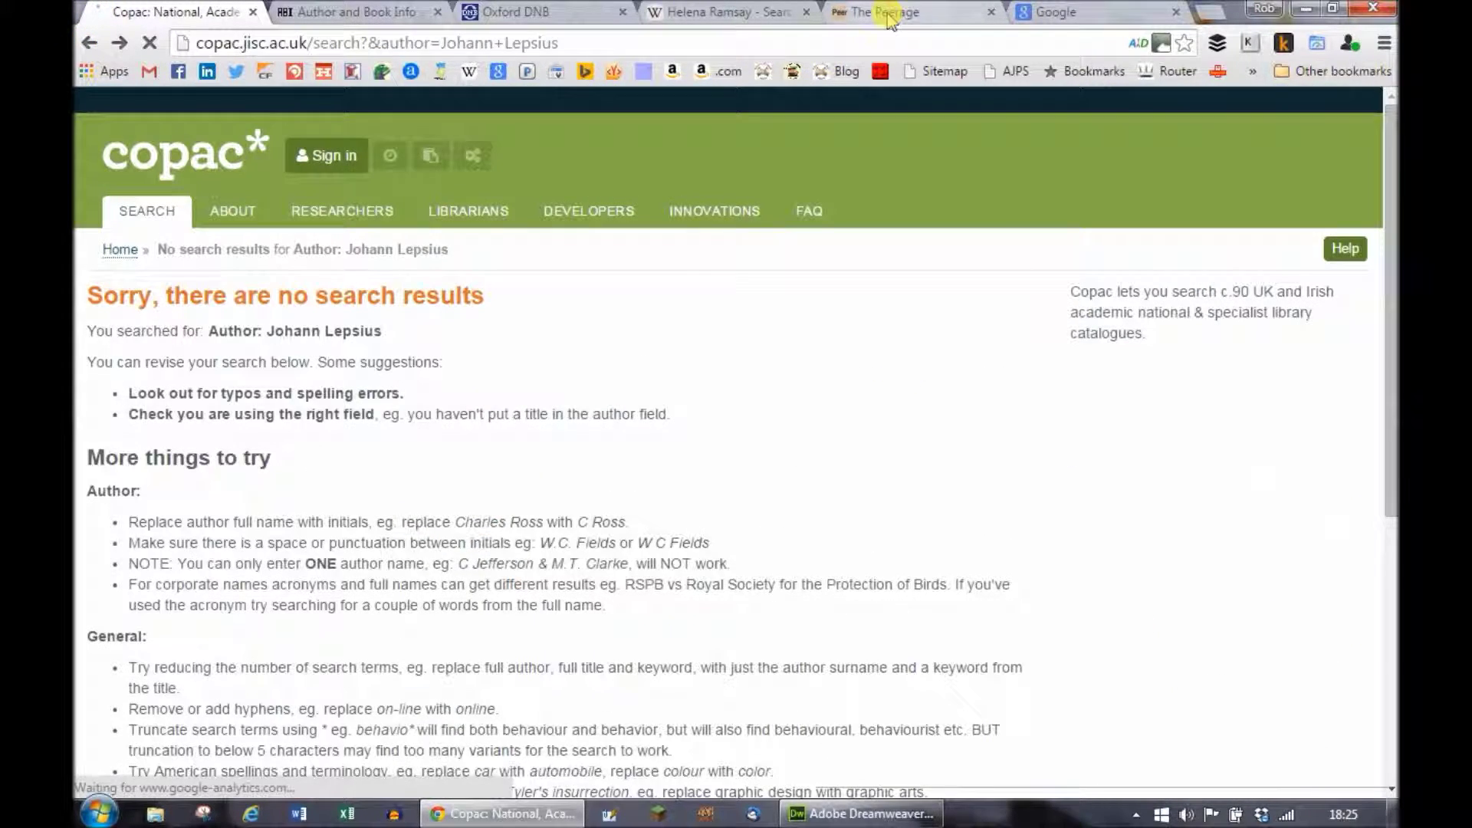
Switch to The Peerage site and open its surname index for the letter R.
left_click(889, 15)
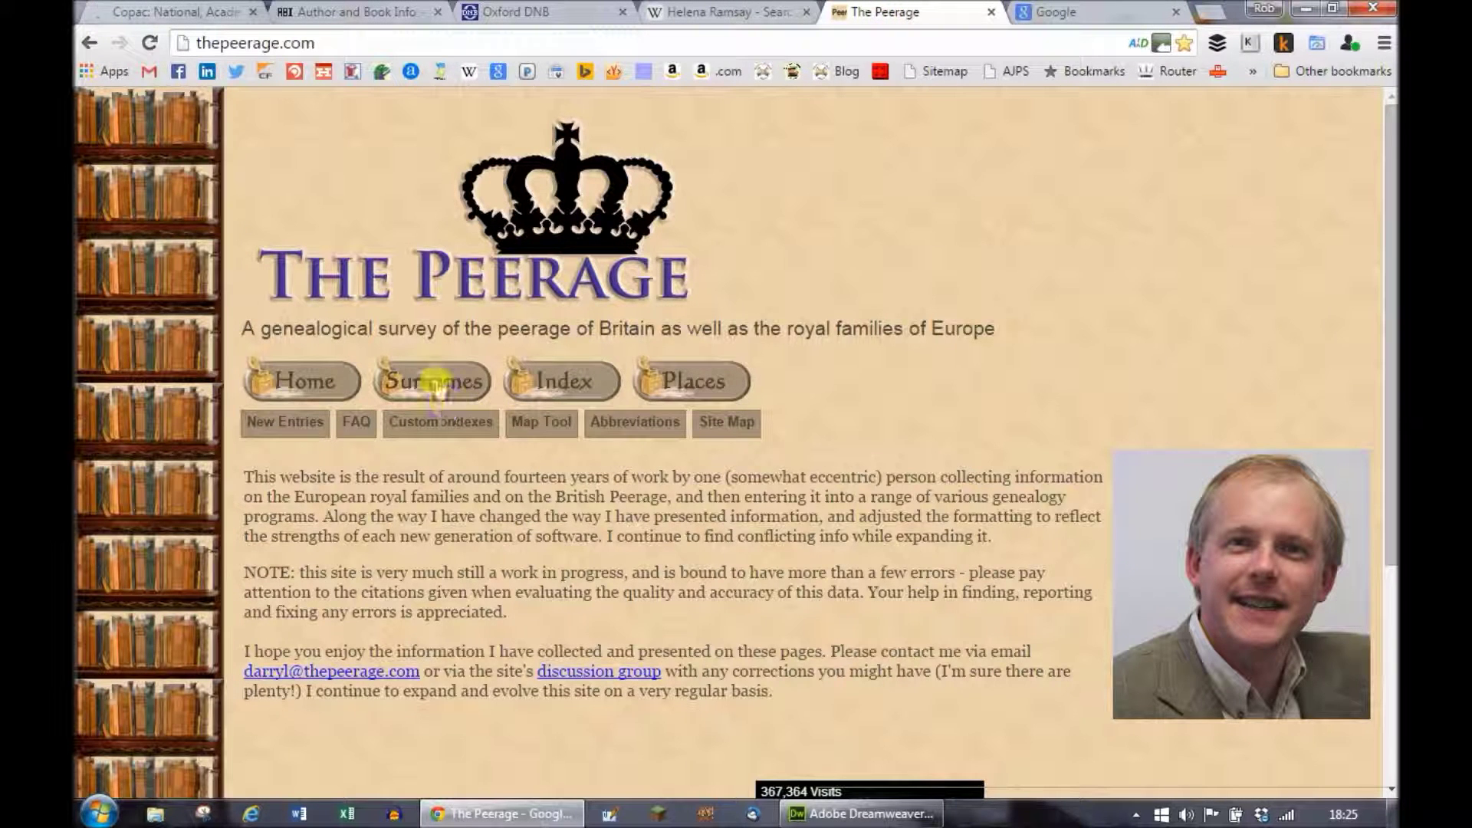
left_click(436, 385)
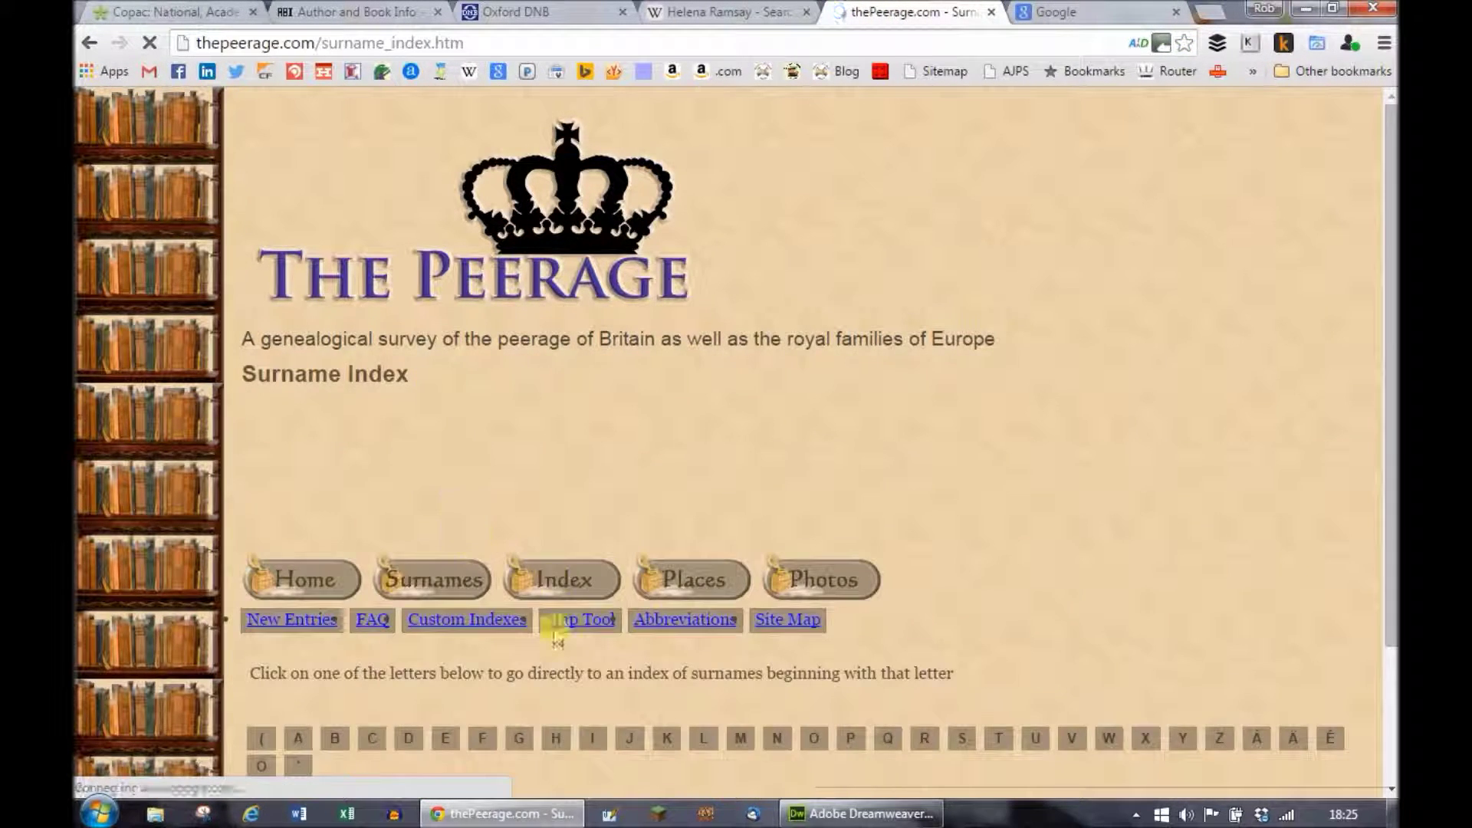
scroll(642, 679, "down", 3)
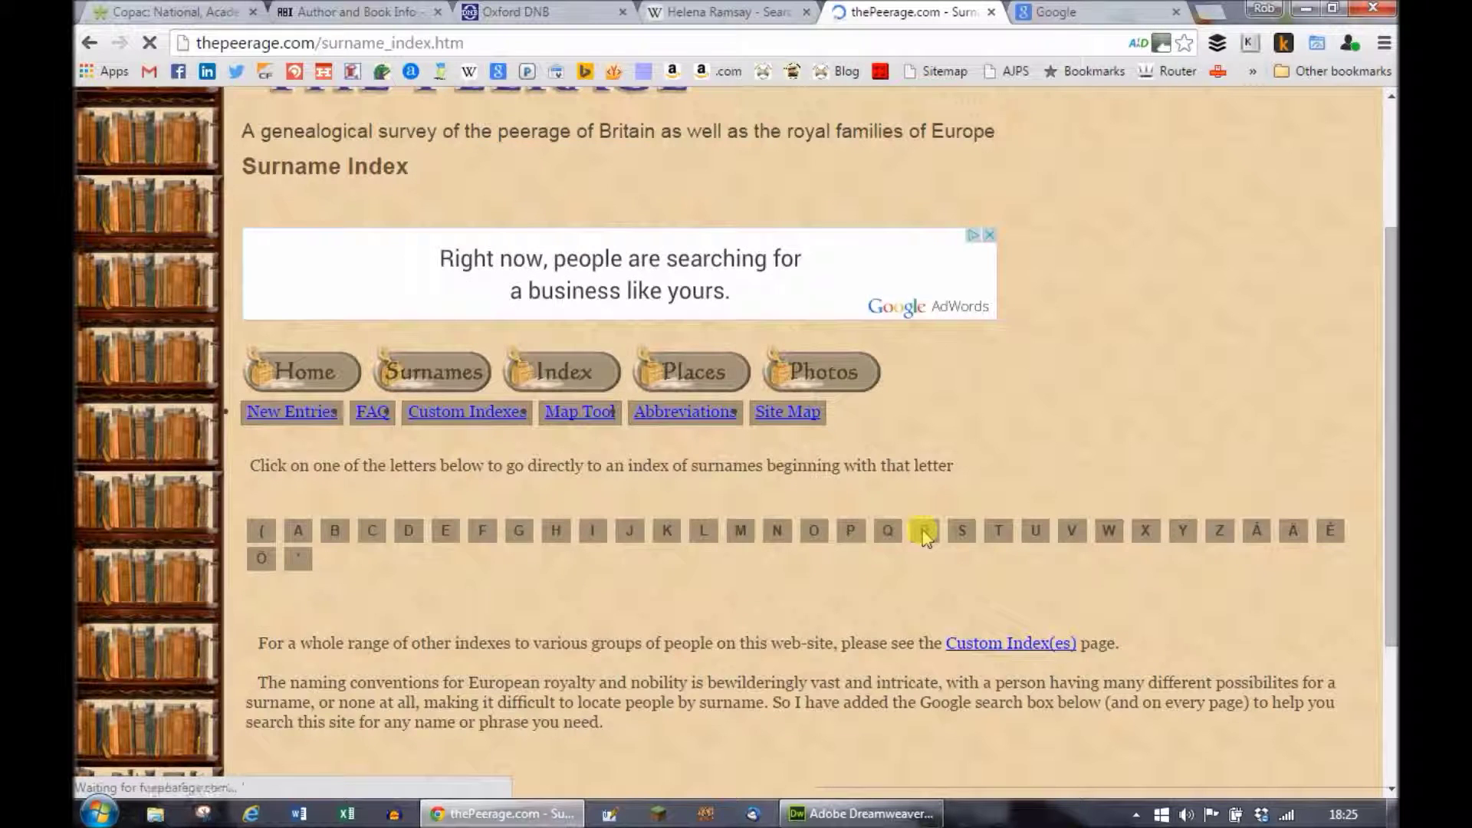
scroll(786, 569, "down", 3)
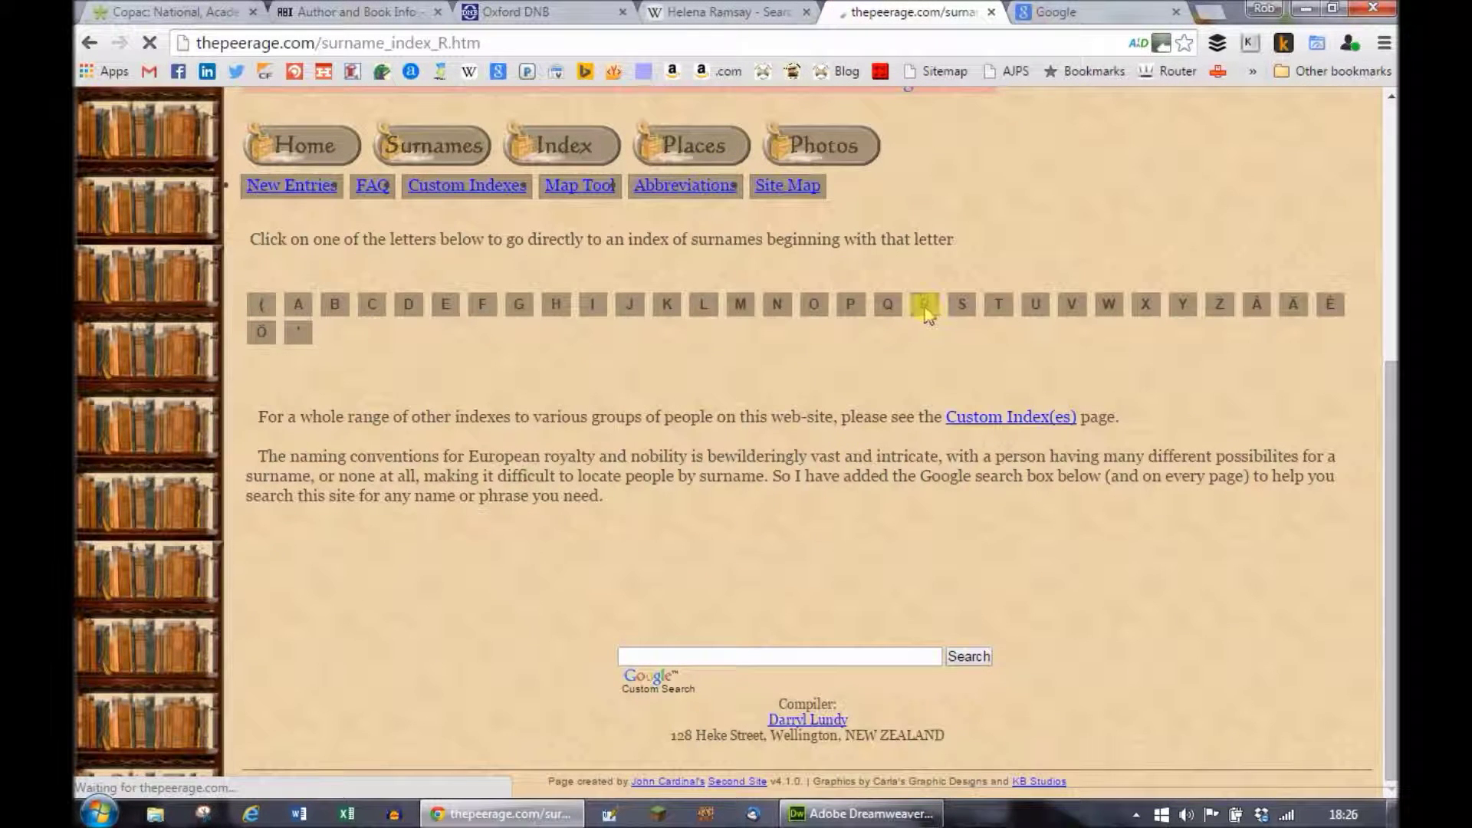
Find the surname ramsay in the R surname list and open its name index.
scroll(862, 510, "down", 4)
scroll(862, 509, "down", 3)
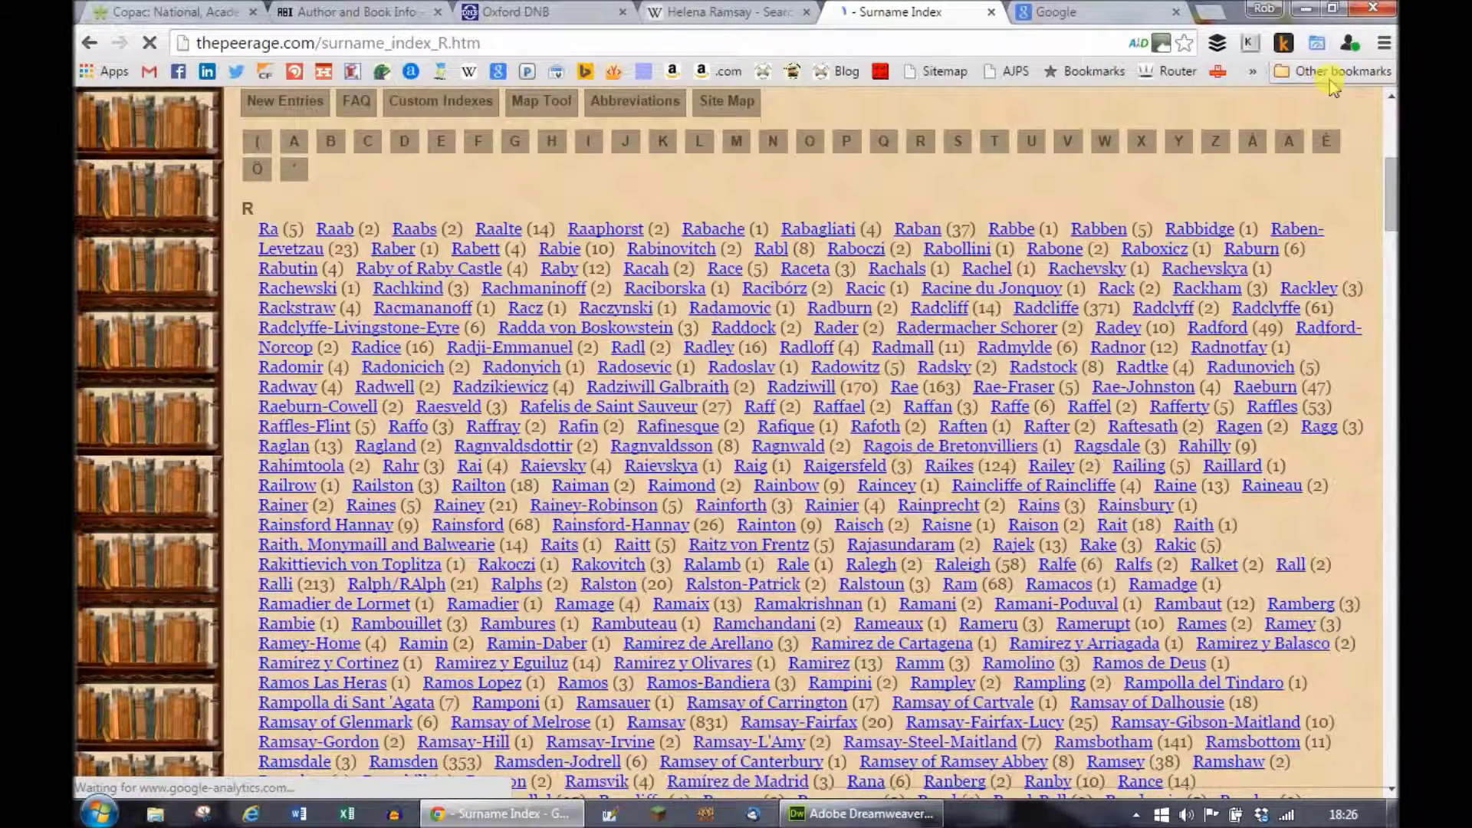
key("ctrl+f")
type("ramsay")
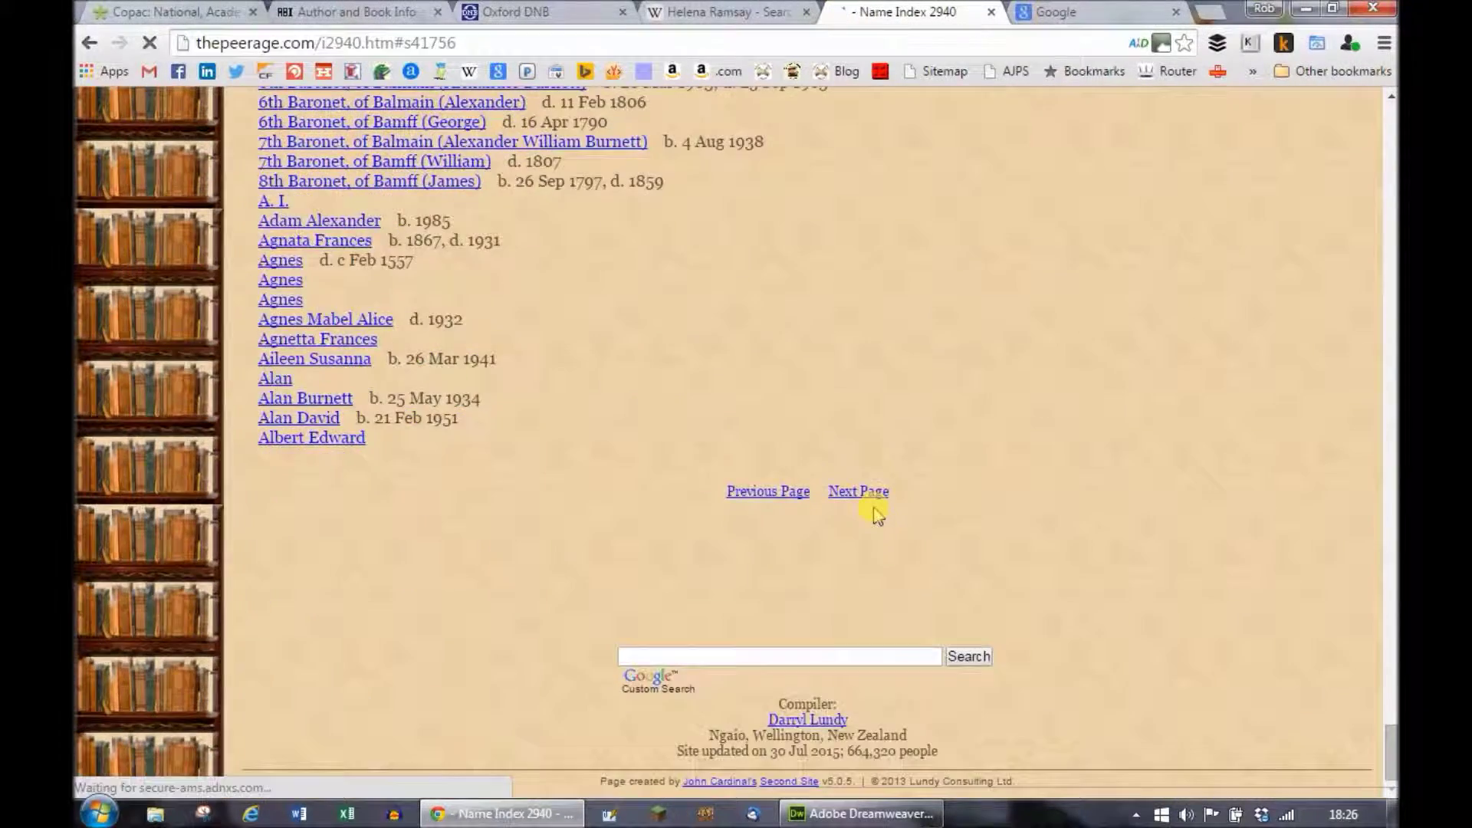
Advance two pages through the Ramsay name index, checking the alphabetical order of first names, towards those starting with H.
scroll(878, 514, "down", 4)
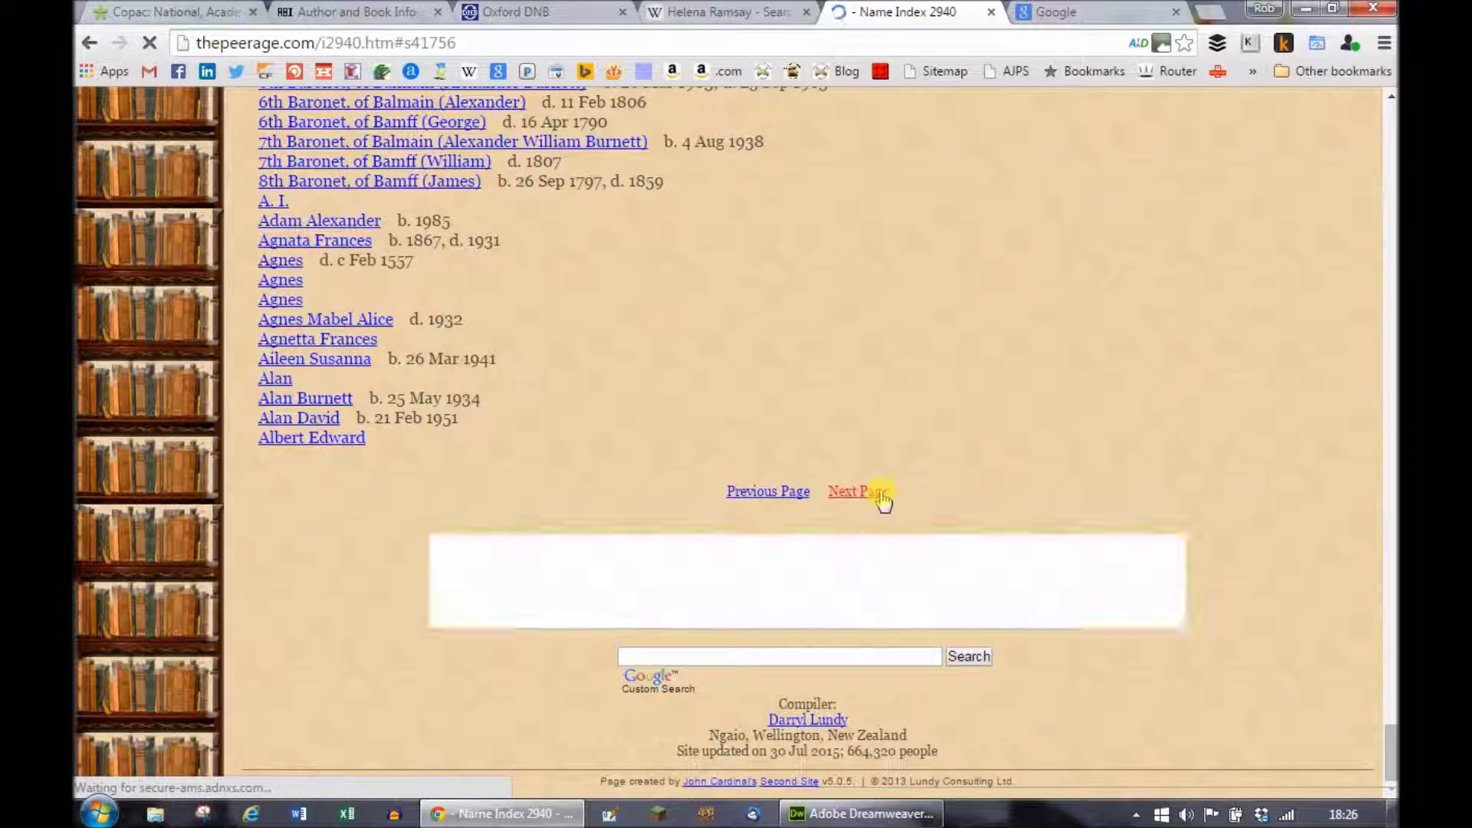
left_click(868, 492)
scroll(881, 491, "down", 5)
scroll(903, 488, "down", 20)
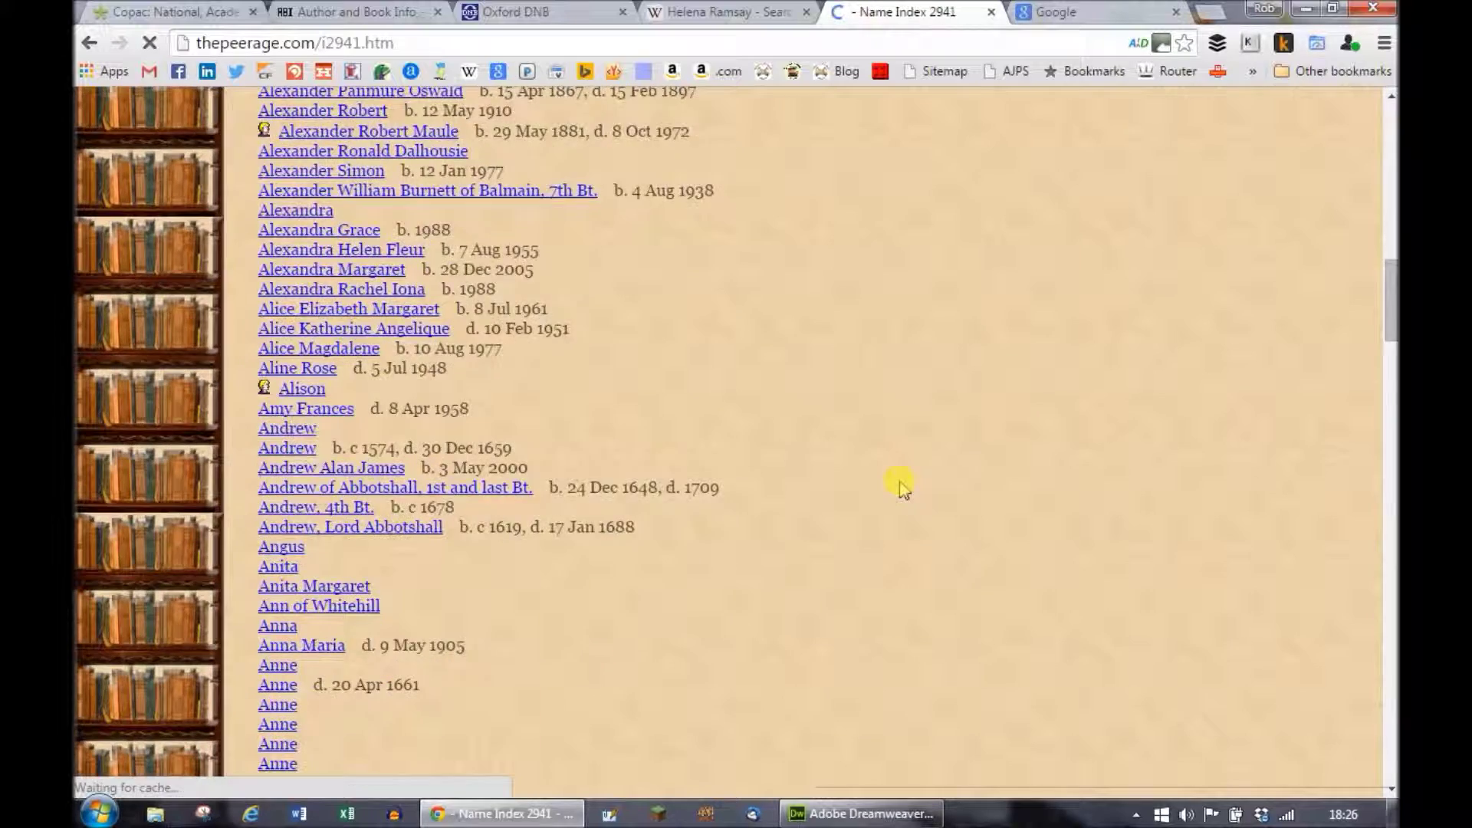
scroll(835, 540, "down", 20)
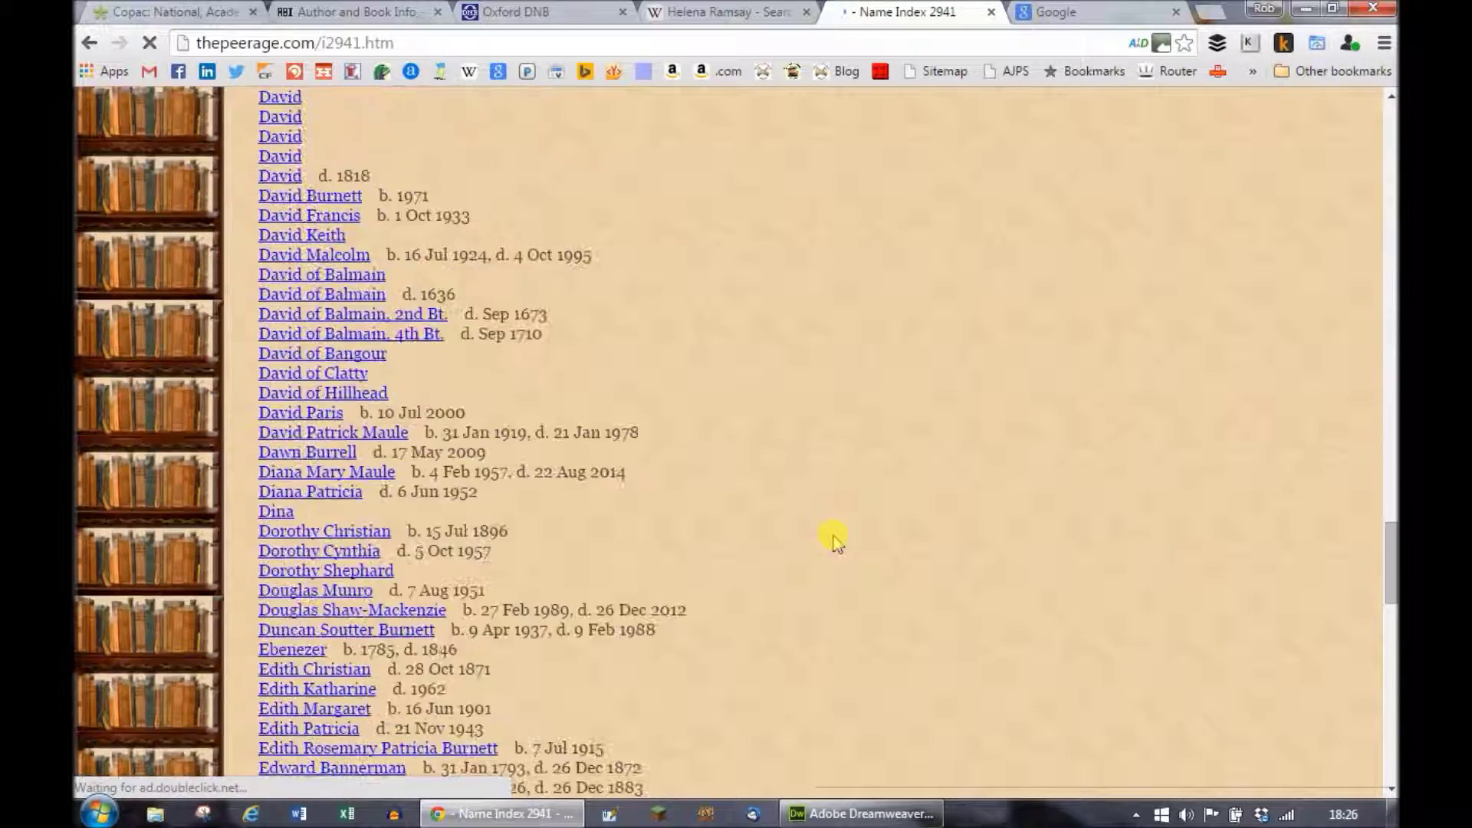
scroll(836, 541, "down", 4)
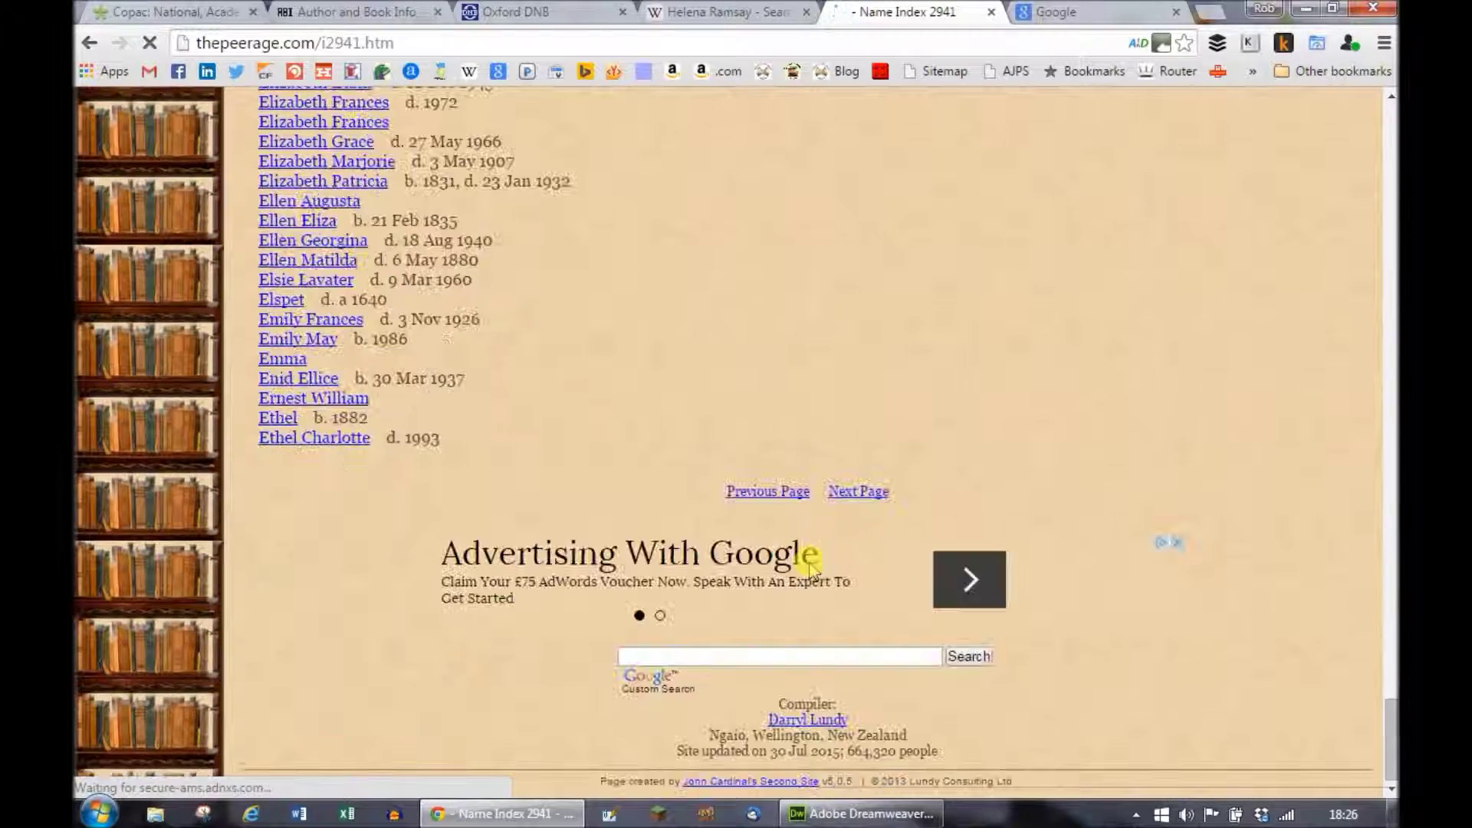
left_click(862, 497)
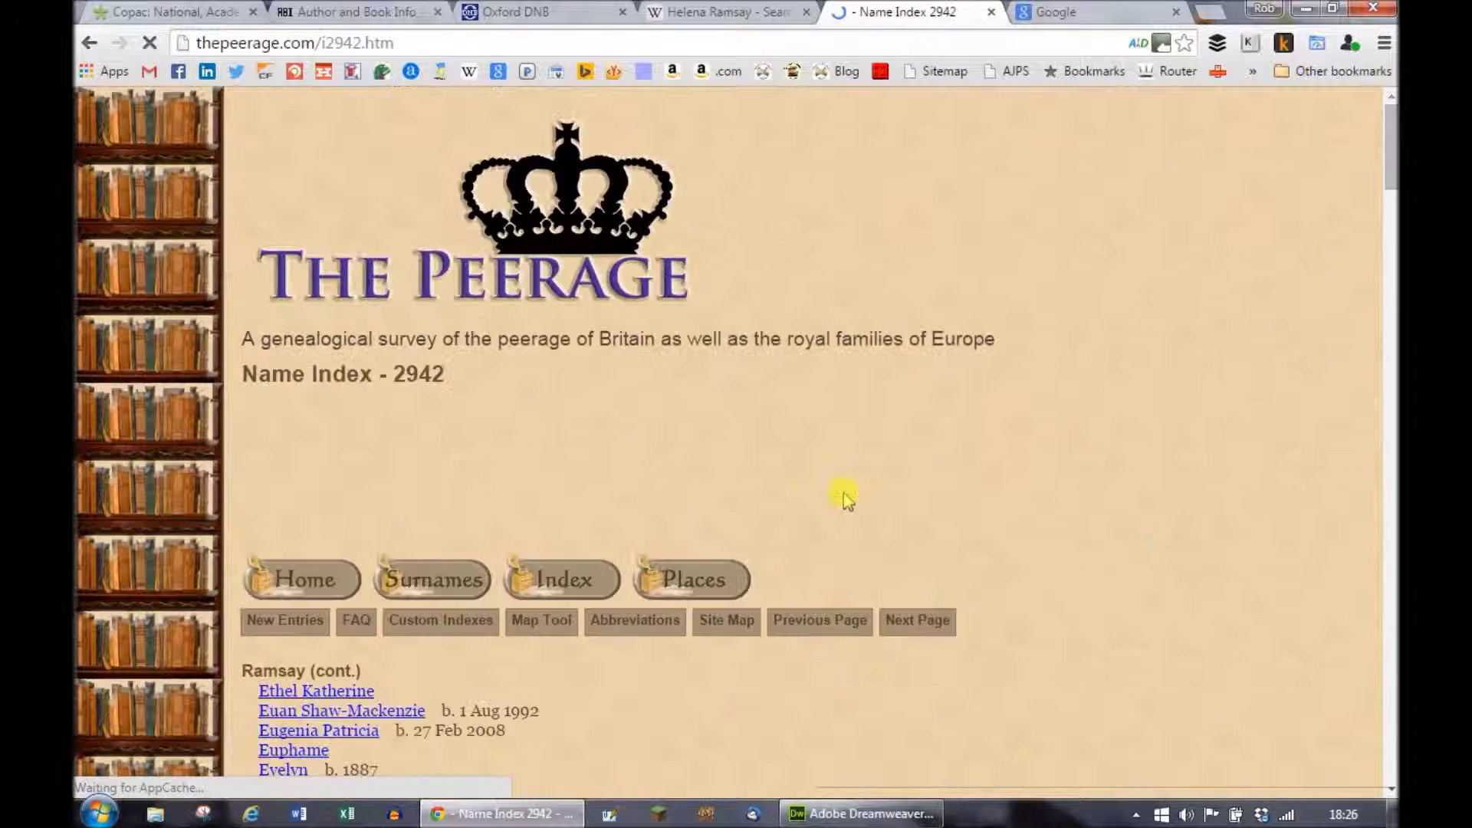
scroll(928, 490, "down", 20)
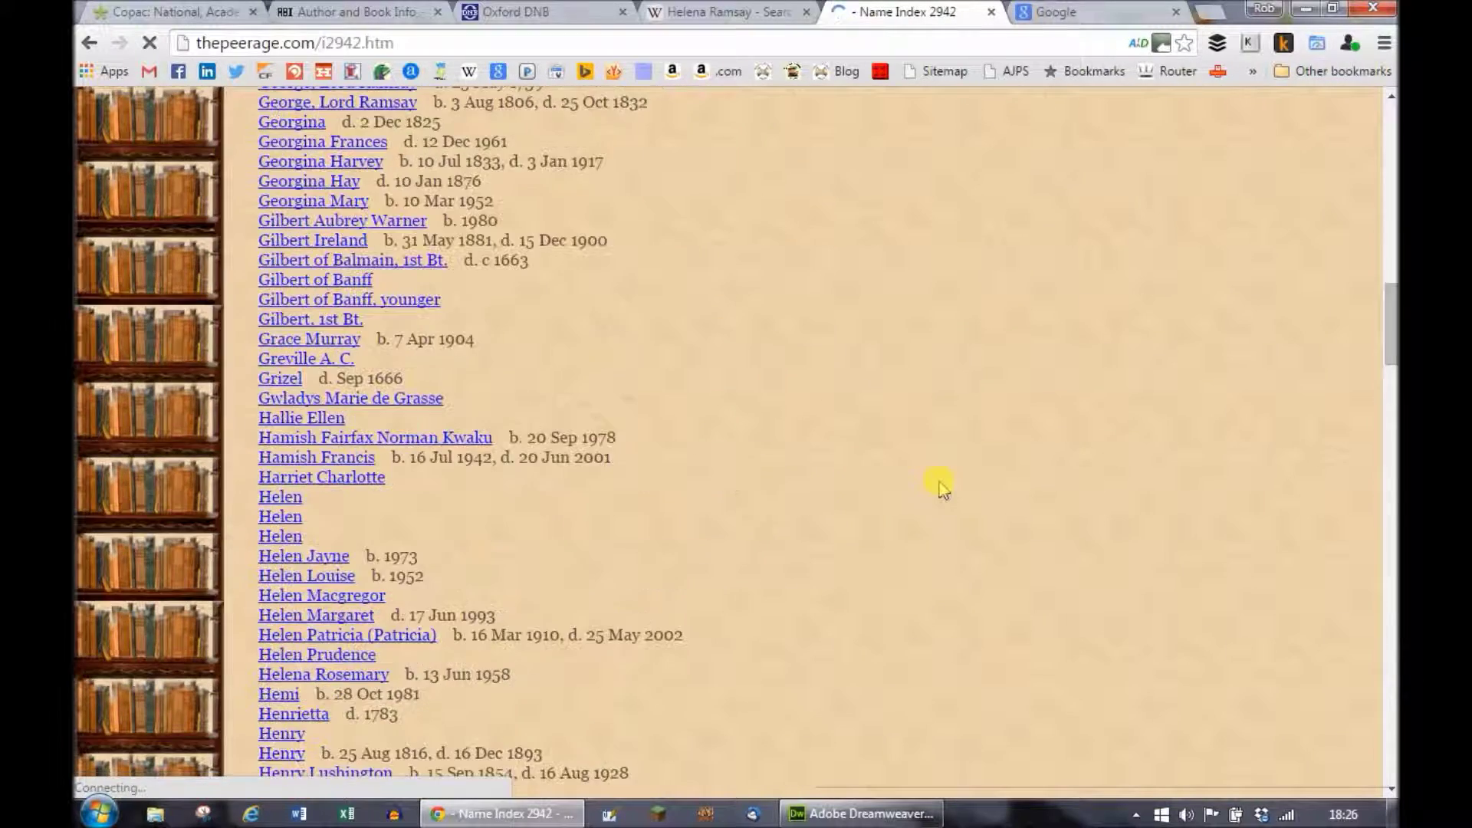
scroll(941, 487, "down", 20)
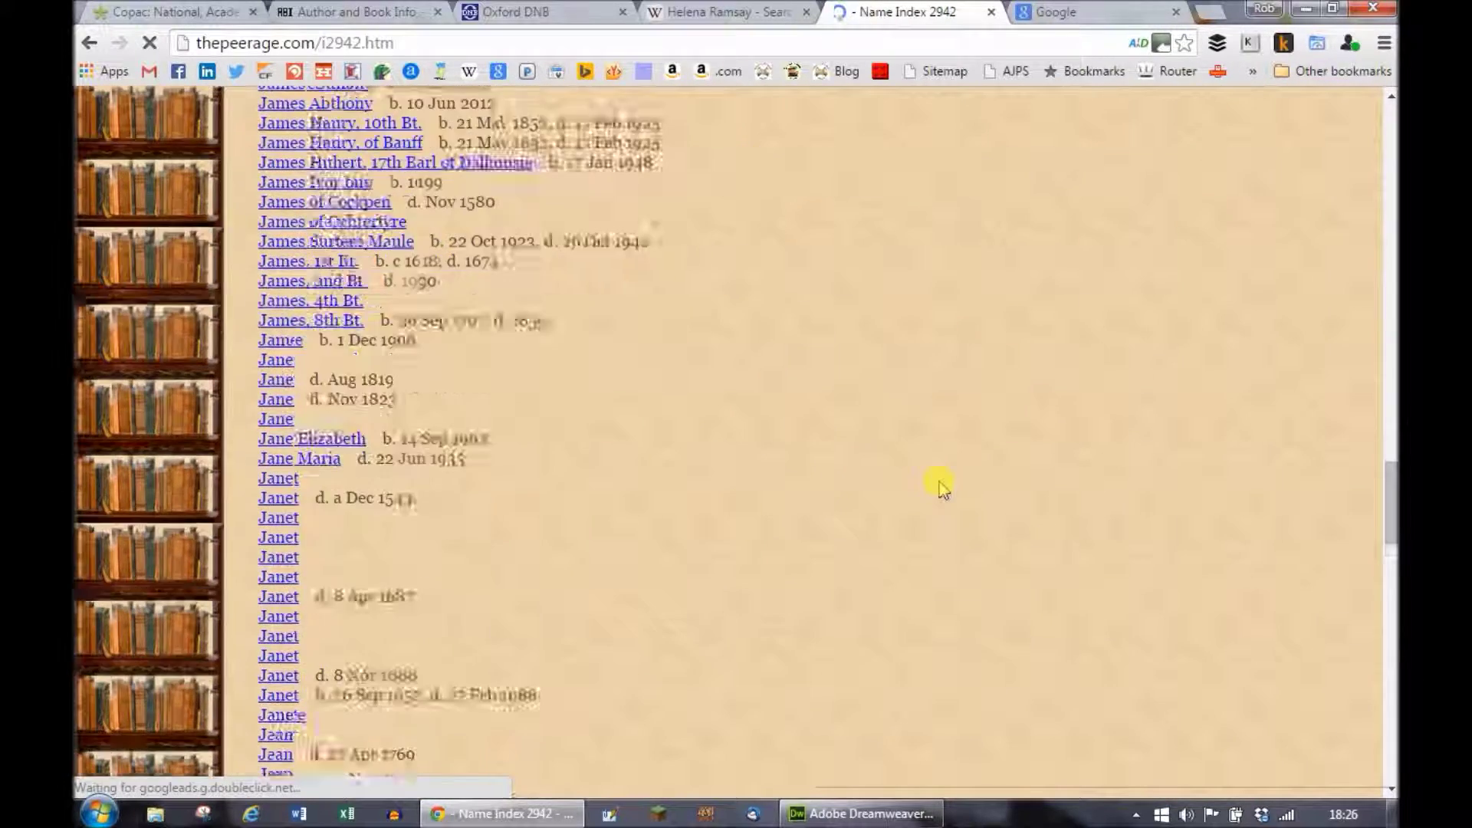
scroll(901, 491, "down", 7)
scroll(900, 490, "up", 15)
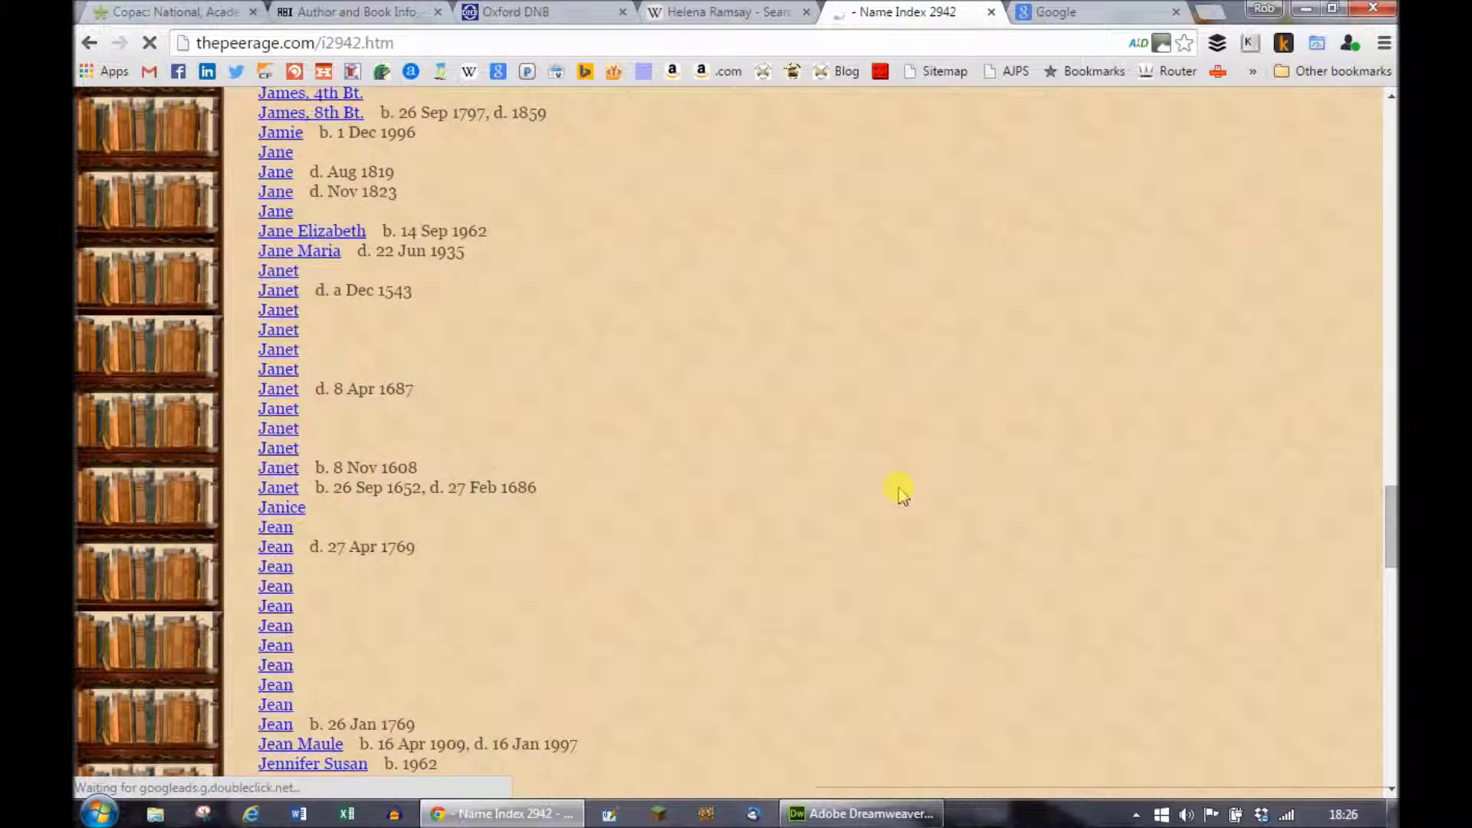
scroll(897, 491, "up", 7)
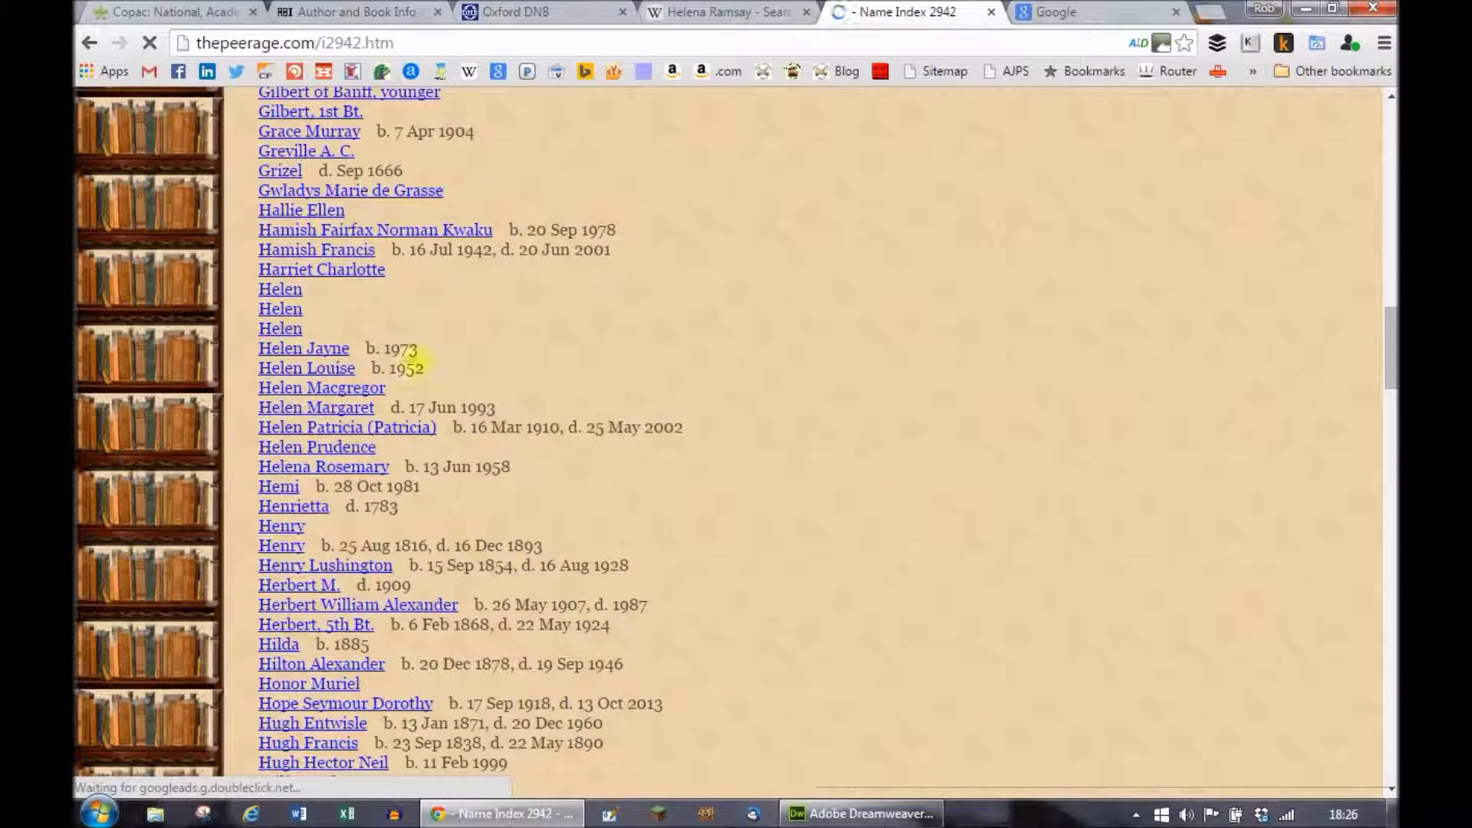
left_click(340, 468)
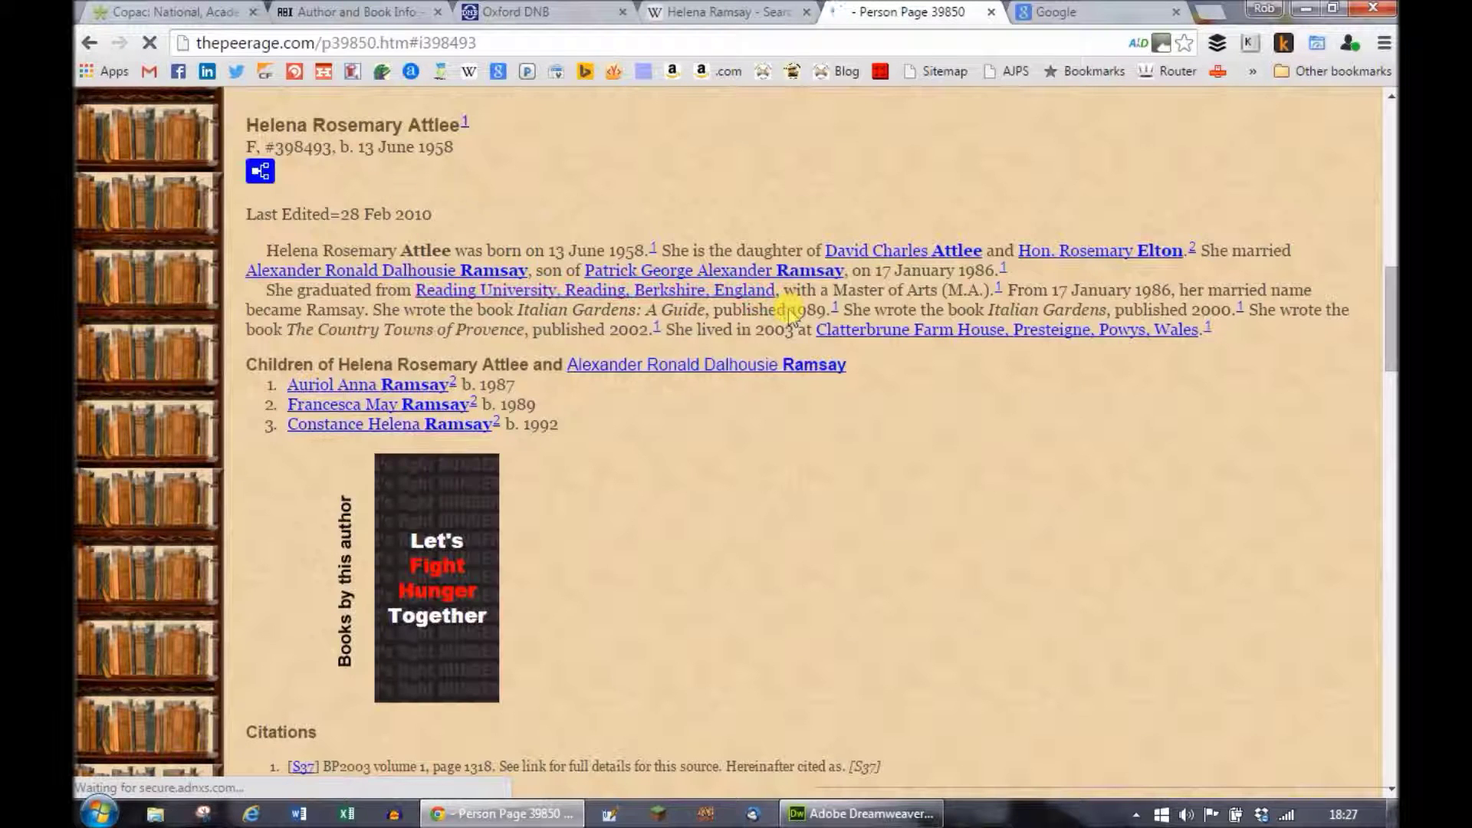
scroll(873, 307, "up", 1)
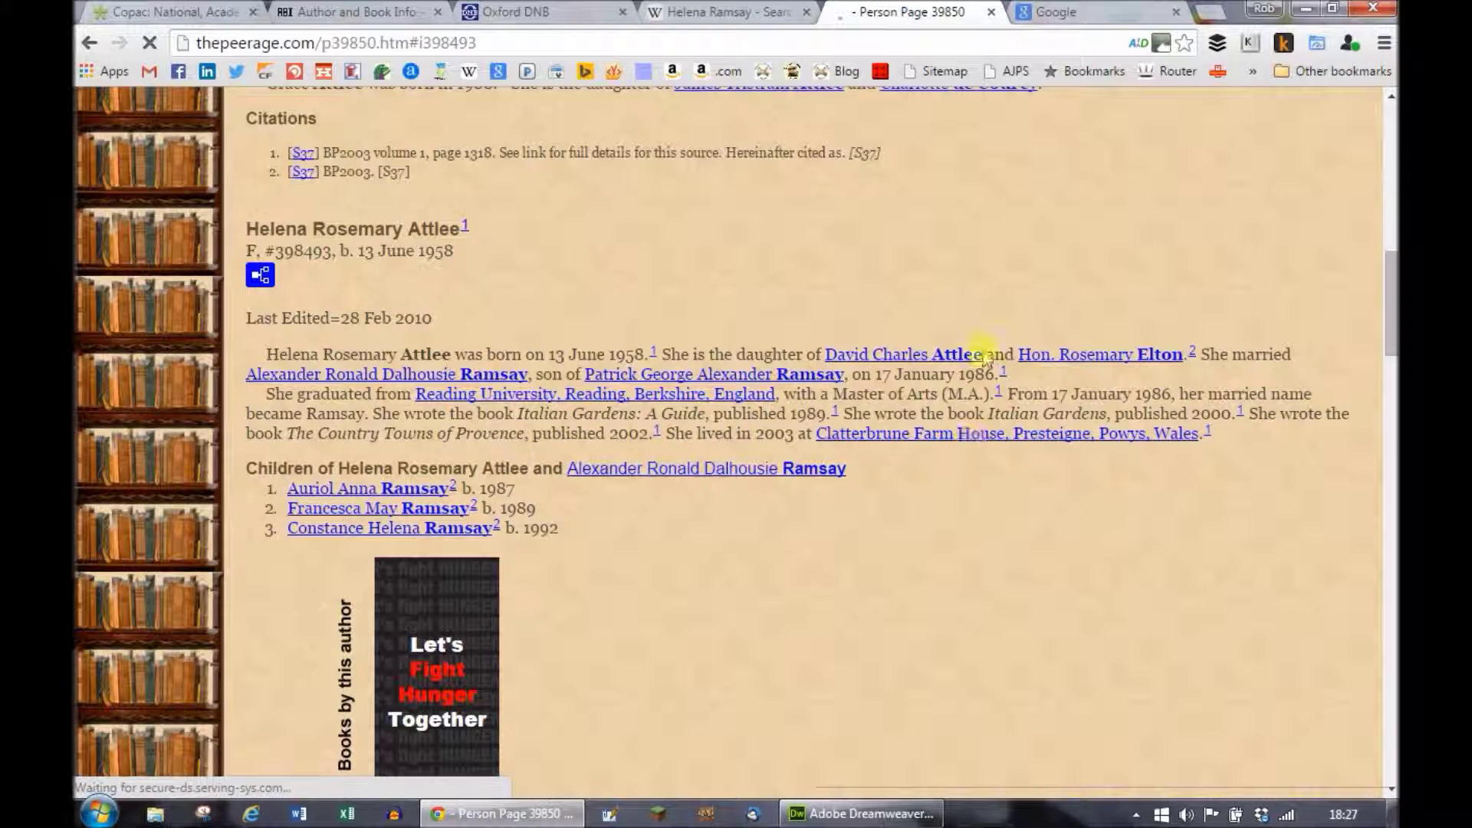
Search the Oxford DNB for the person ramsay and look through the first two pages of results.
left_click(549, 15)
left_click(447, 247)
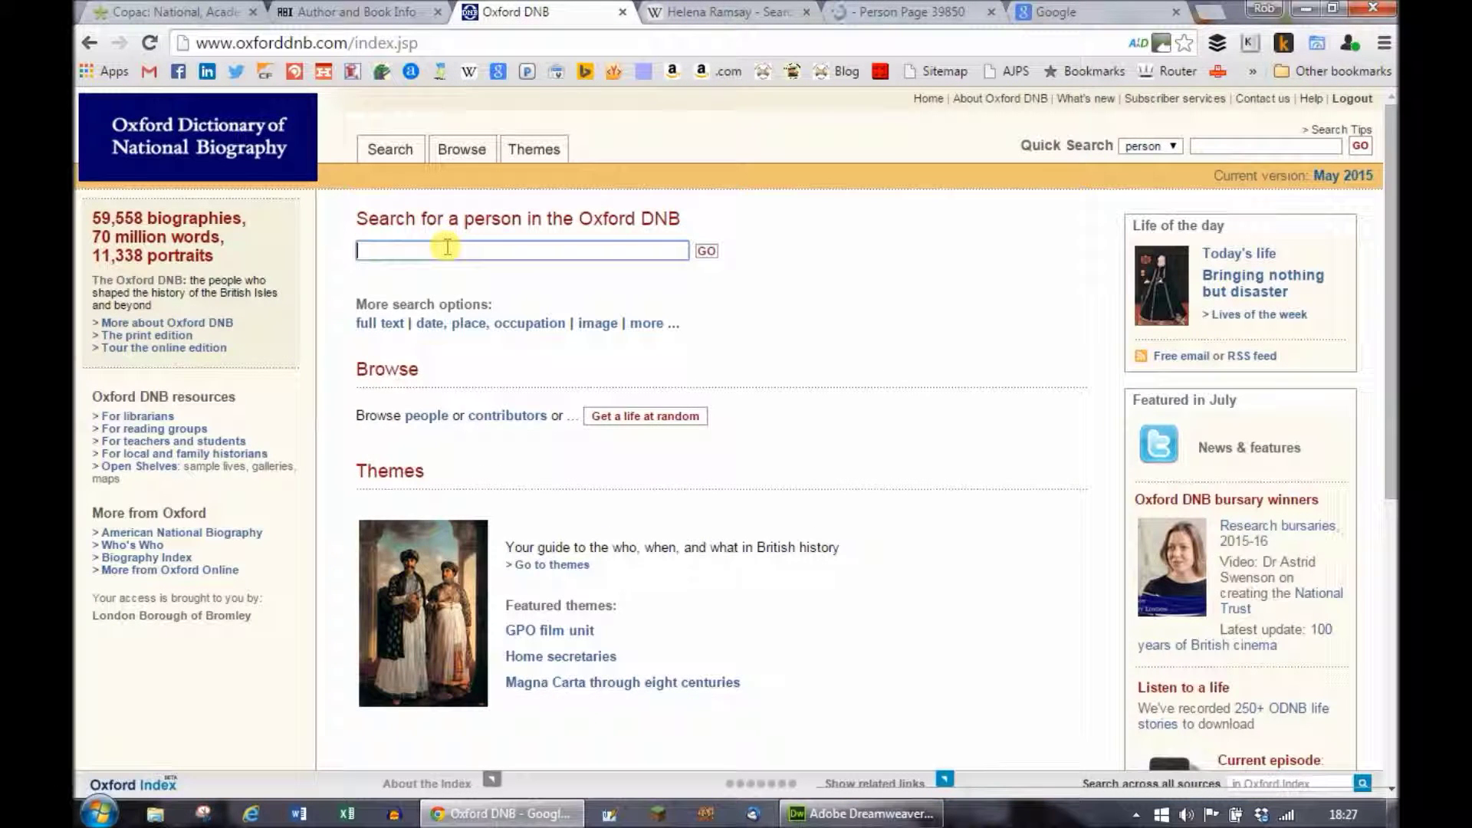
type("ramsay")
key("Return")
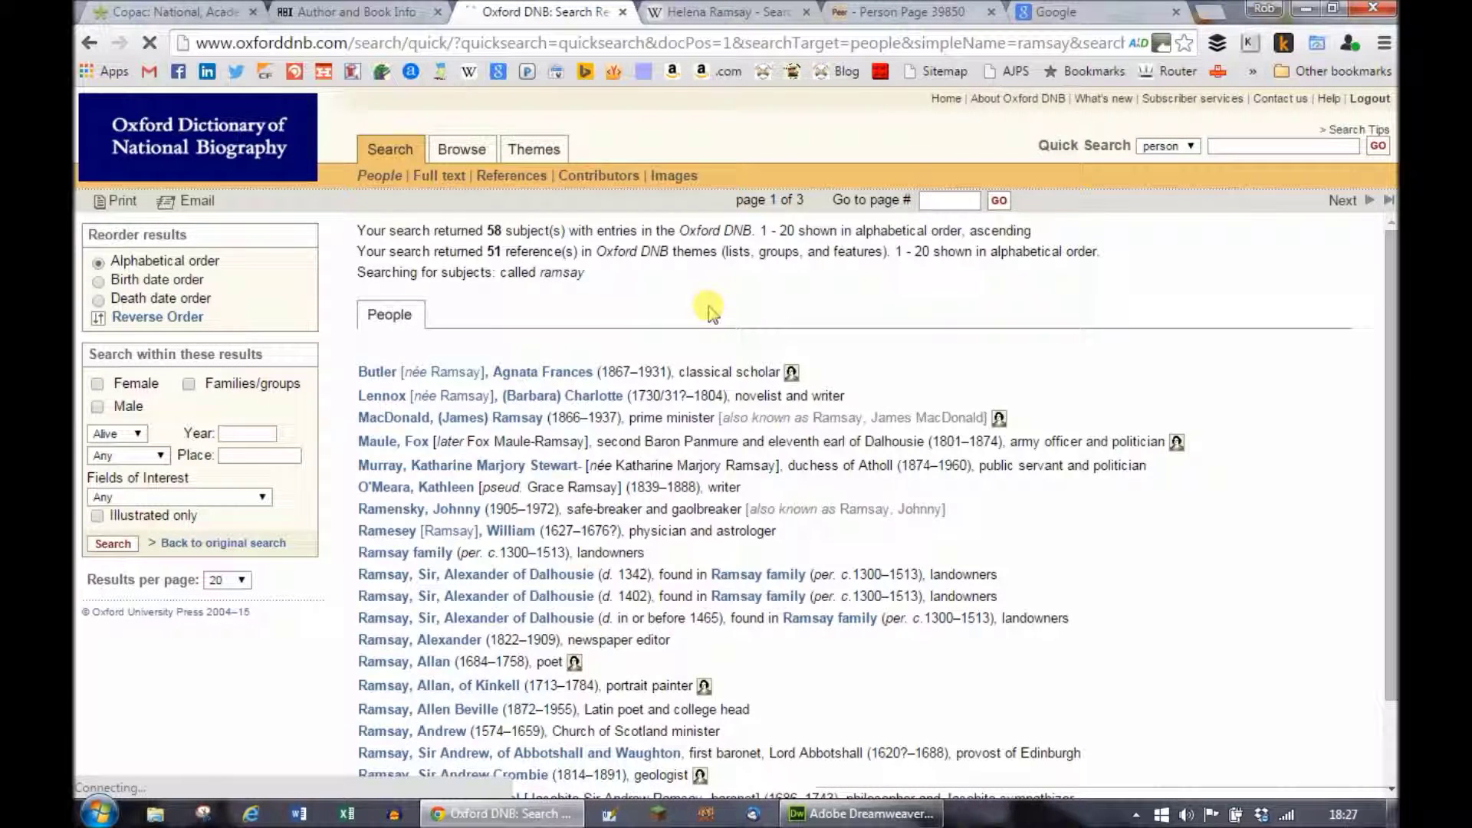
scroll(709, 311, "down", 2)
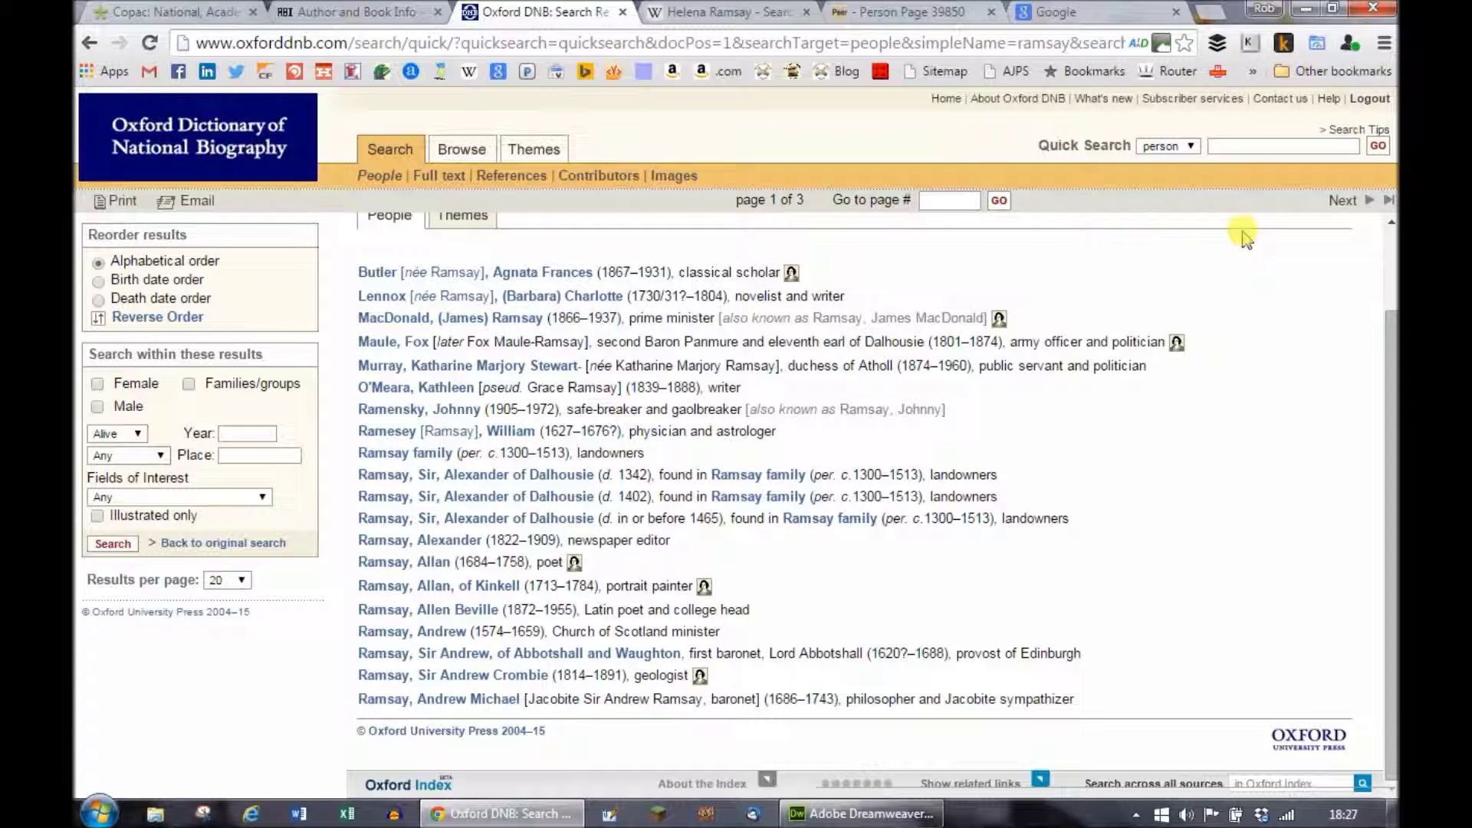
left_click(1363, 203)
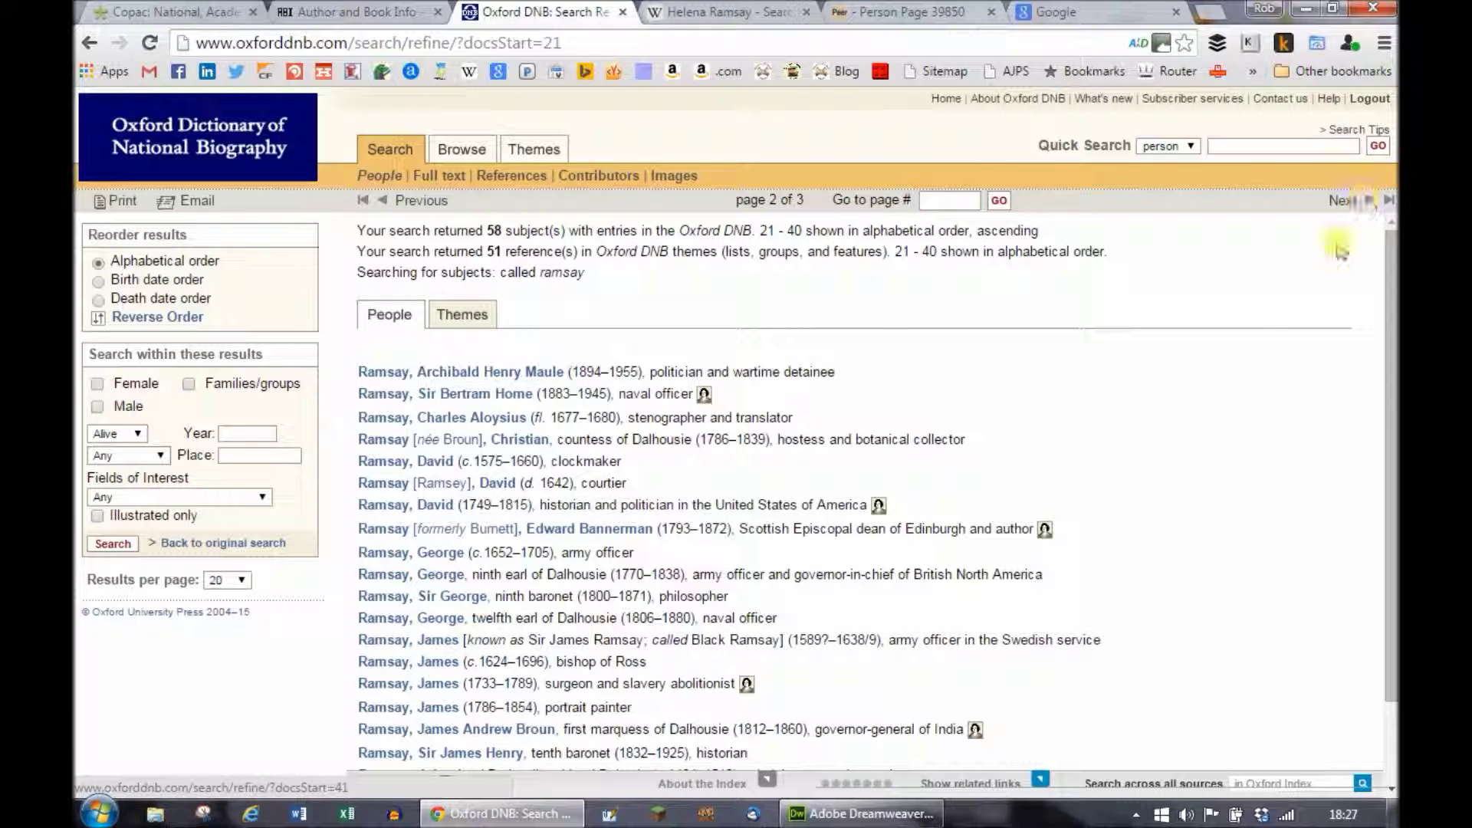
scroll(1210, 360, "down", 2)
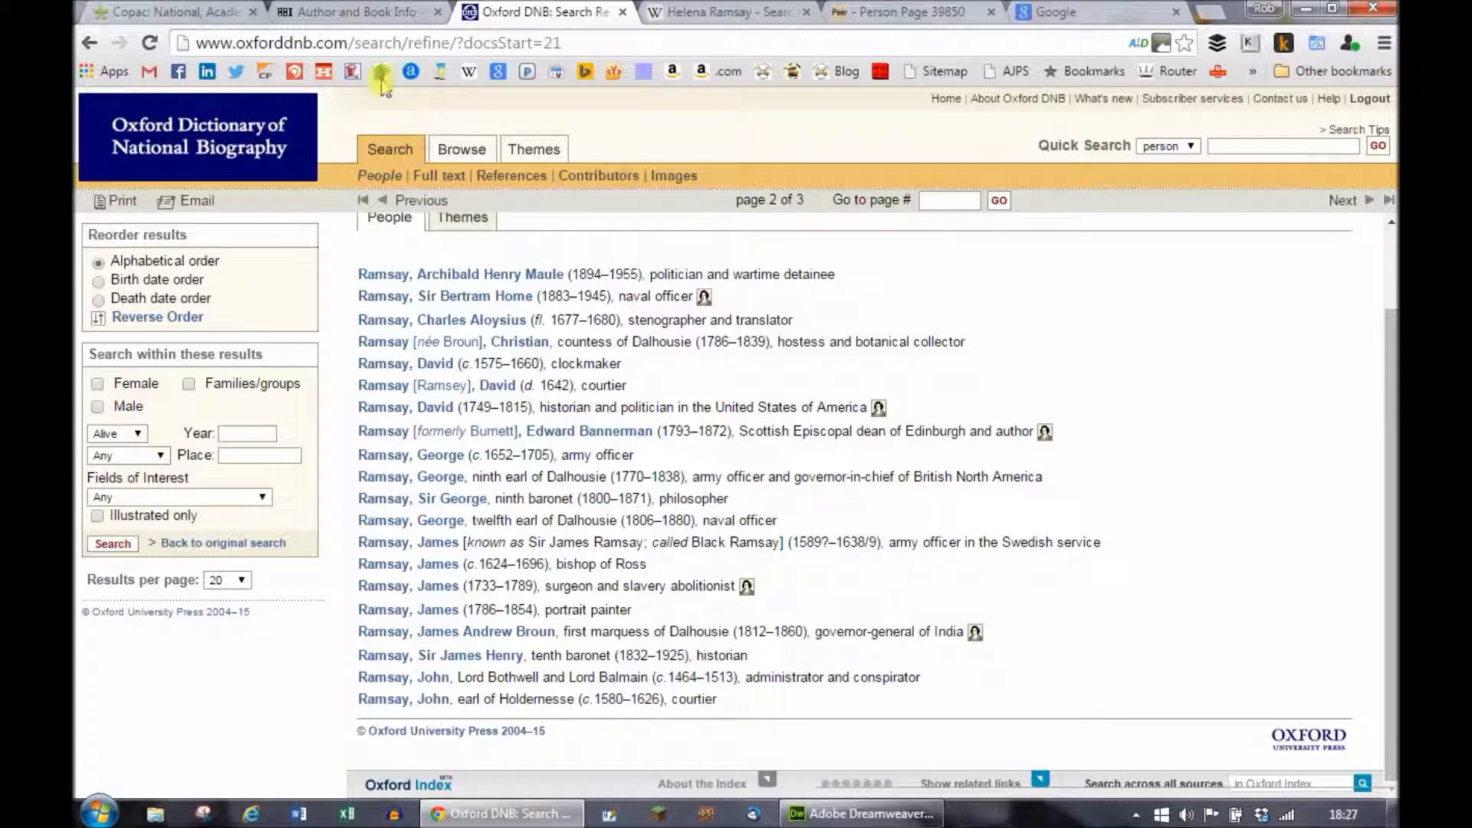
left_click(212, 15)
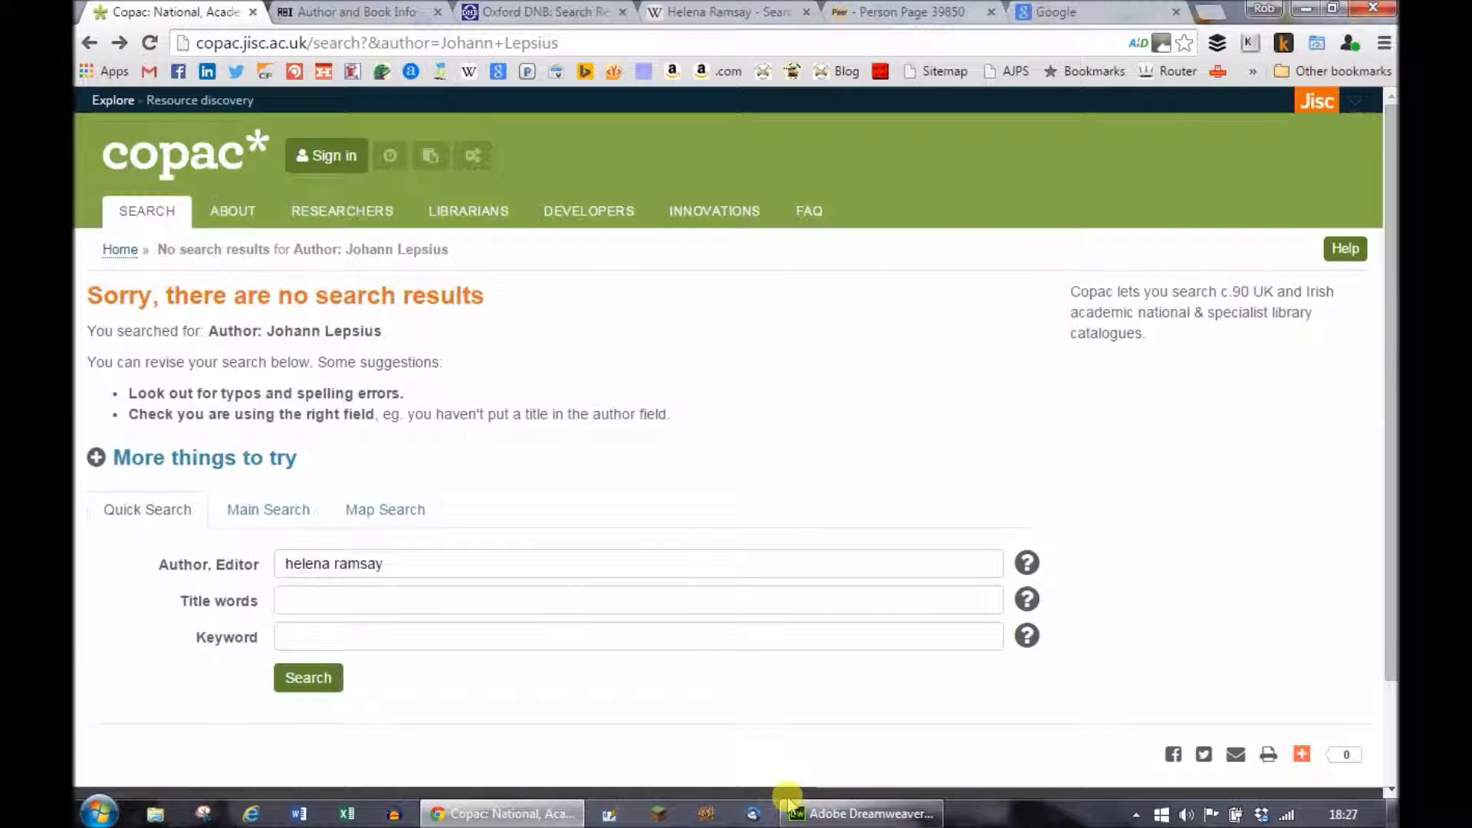
mouse_move(860, 819)
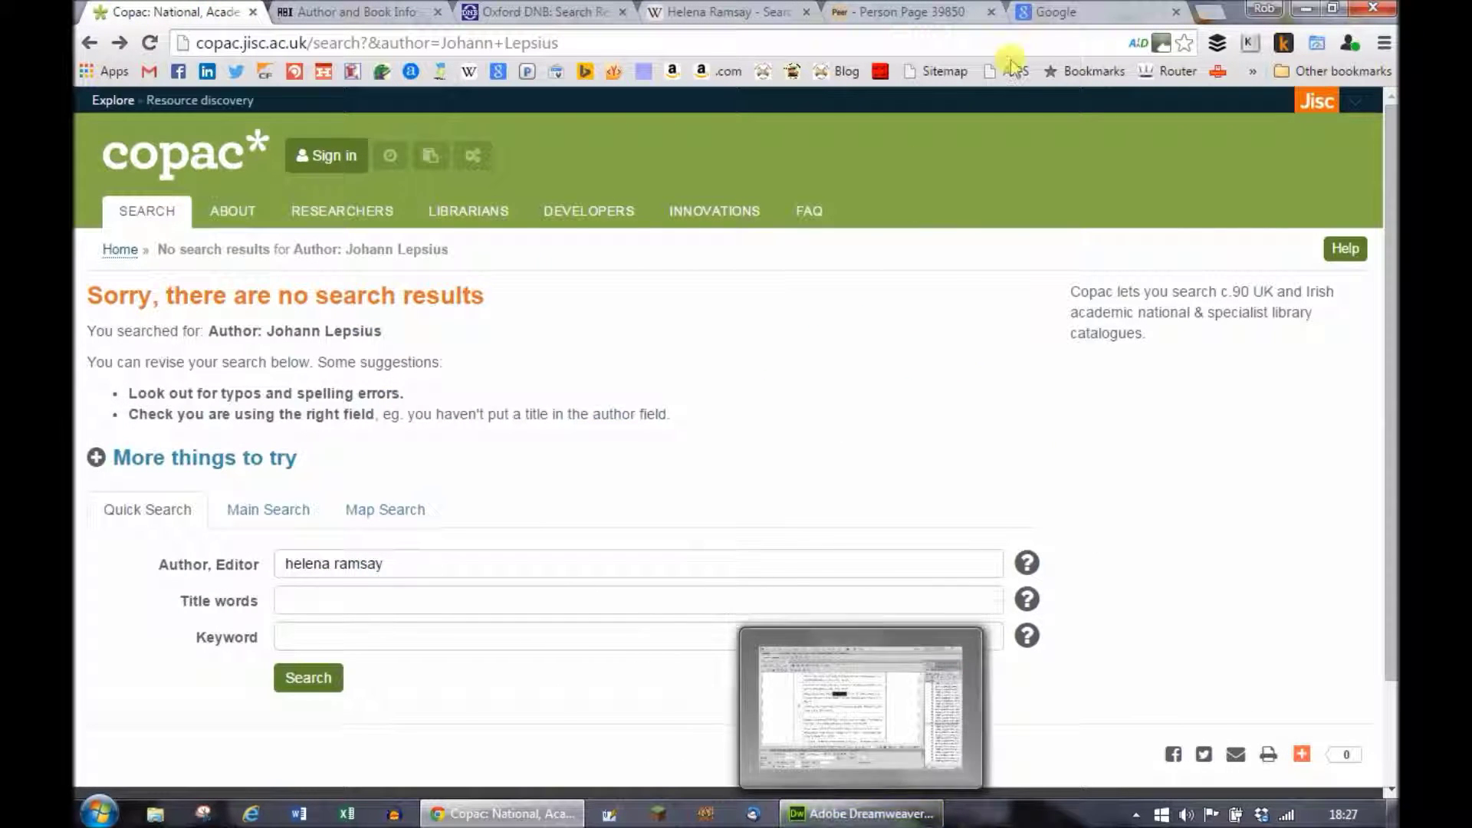
left_click(1052, 15)
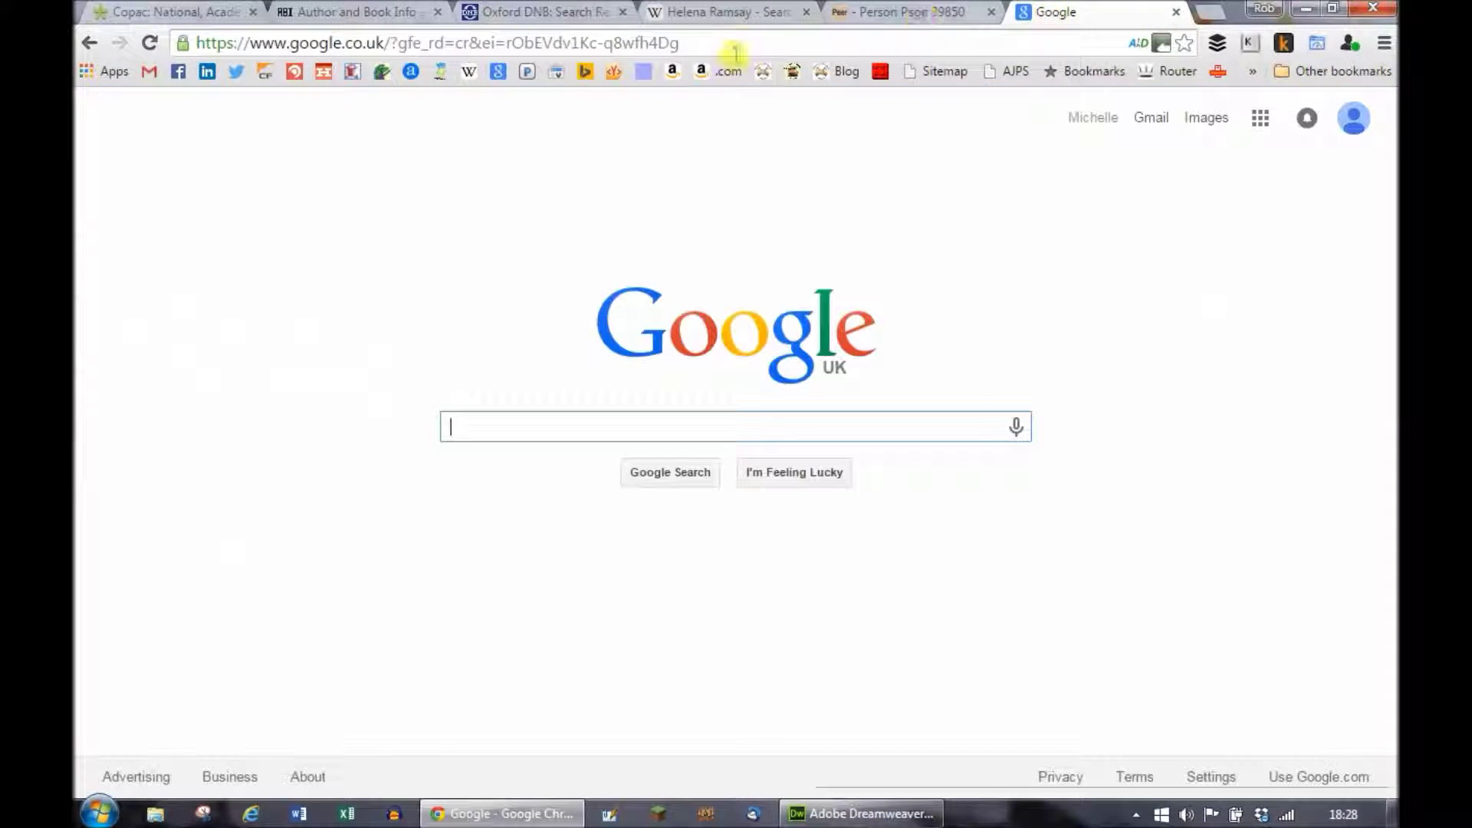
type("helean ")
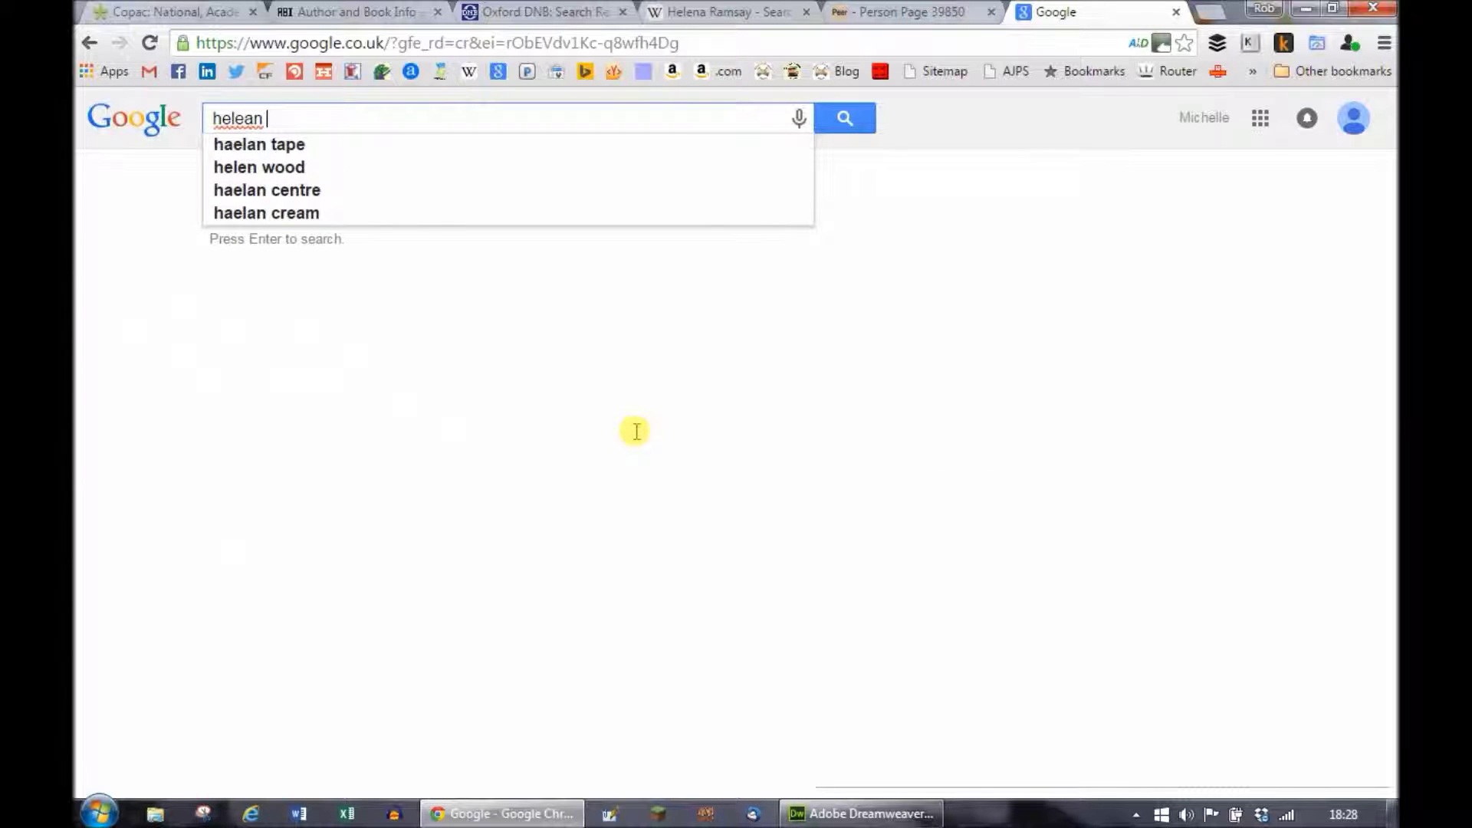
type("ramsay")
key("Return")
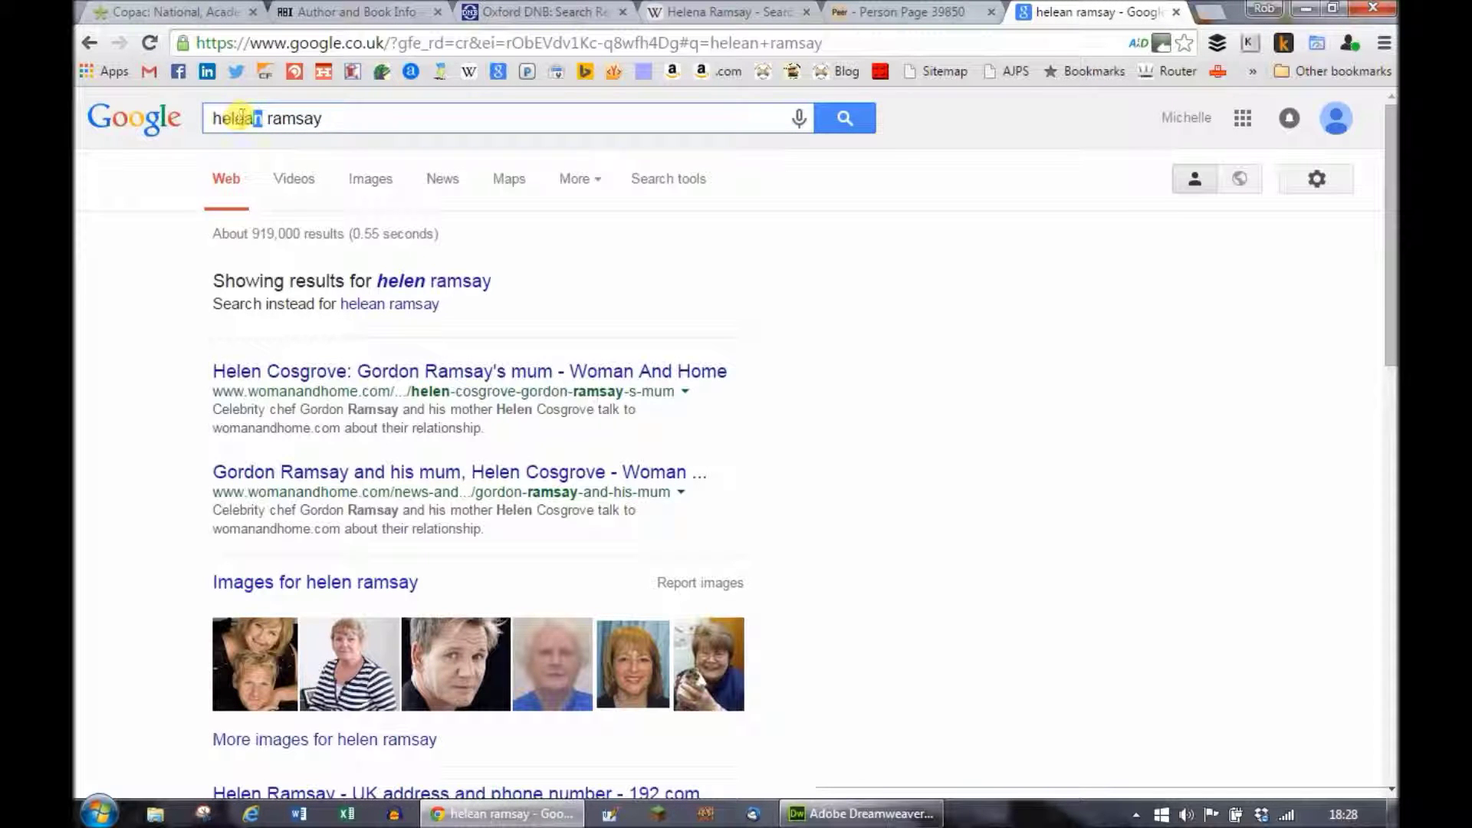
type("a")
key("Return")
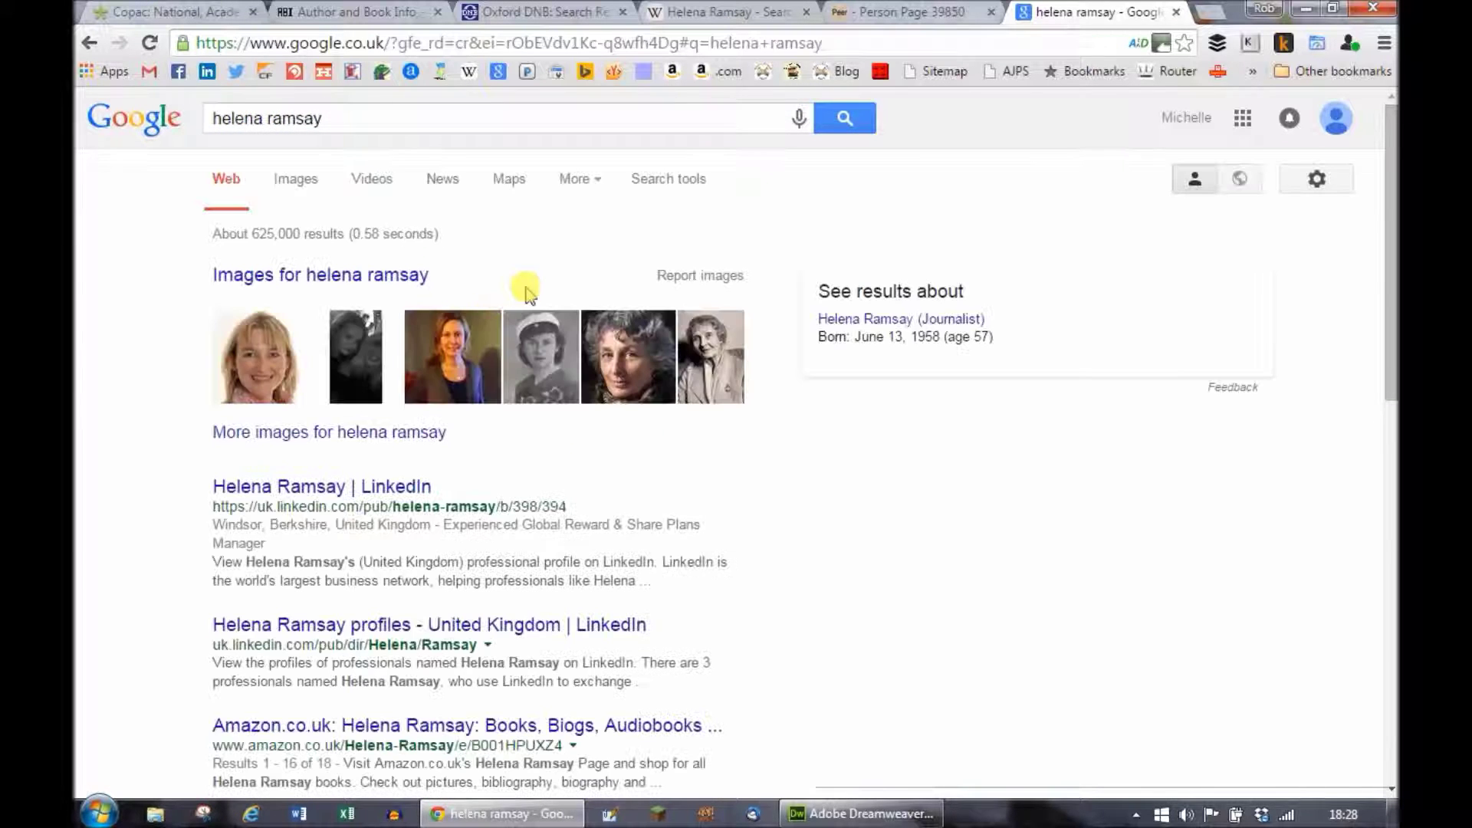
scroll(692, 443, "down", 1)
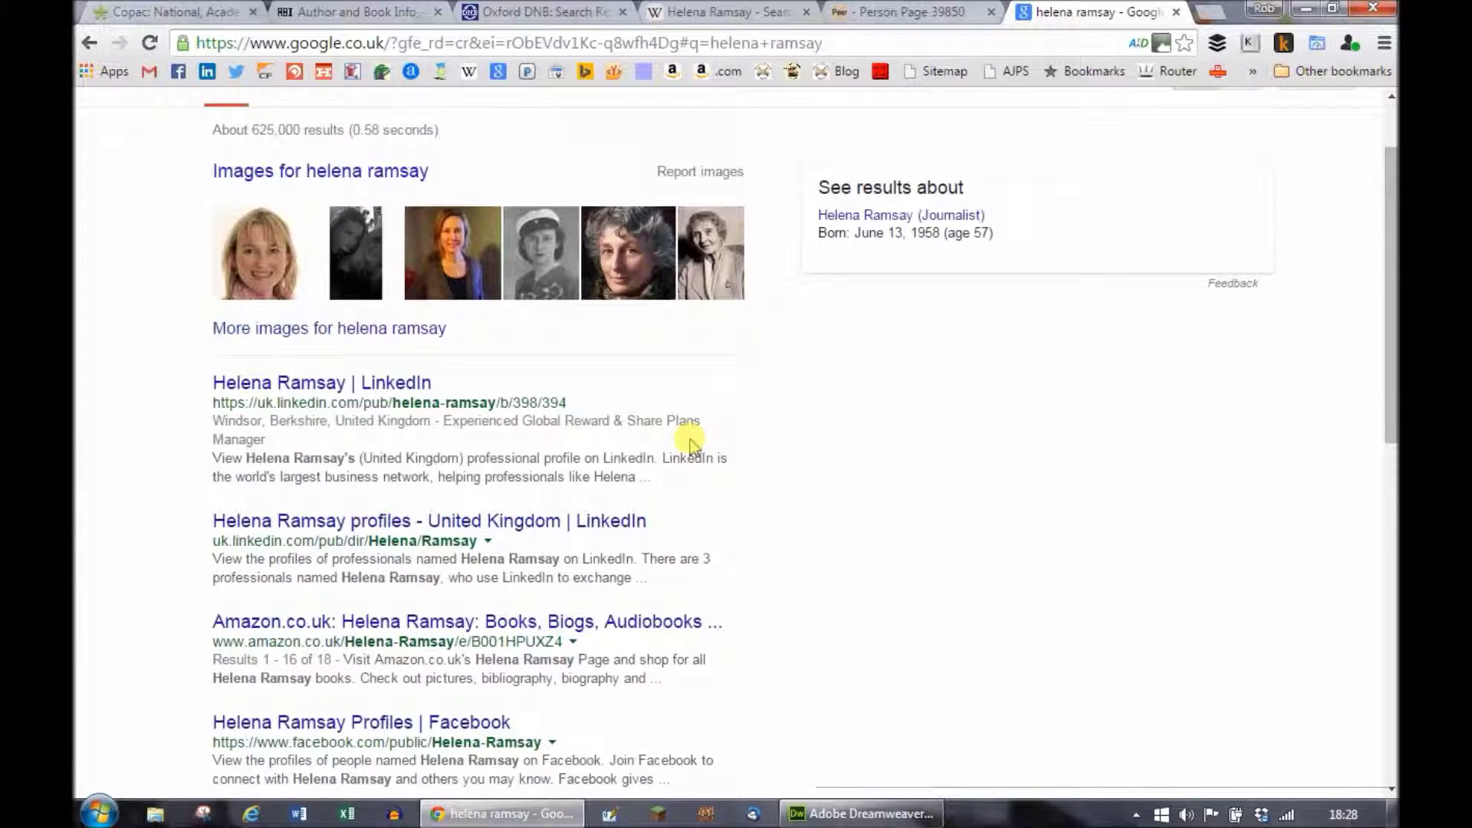
scroll(691, 443, "down", 2)
Switch to Dreamweaver and add a bracketed question mark after Helena Ramsay in the February 1911 Lepsius entry, pages 160-180.
left_click(192, 15)
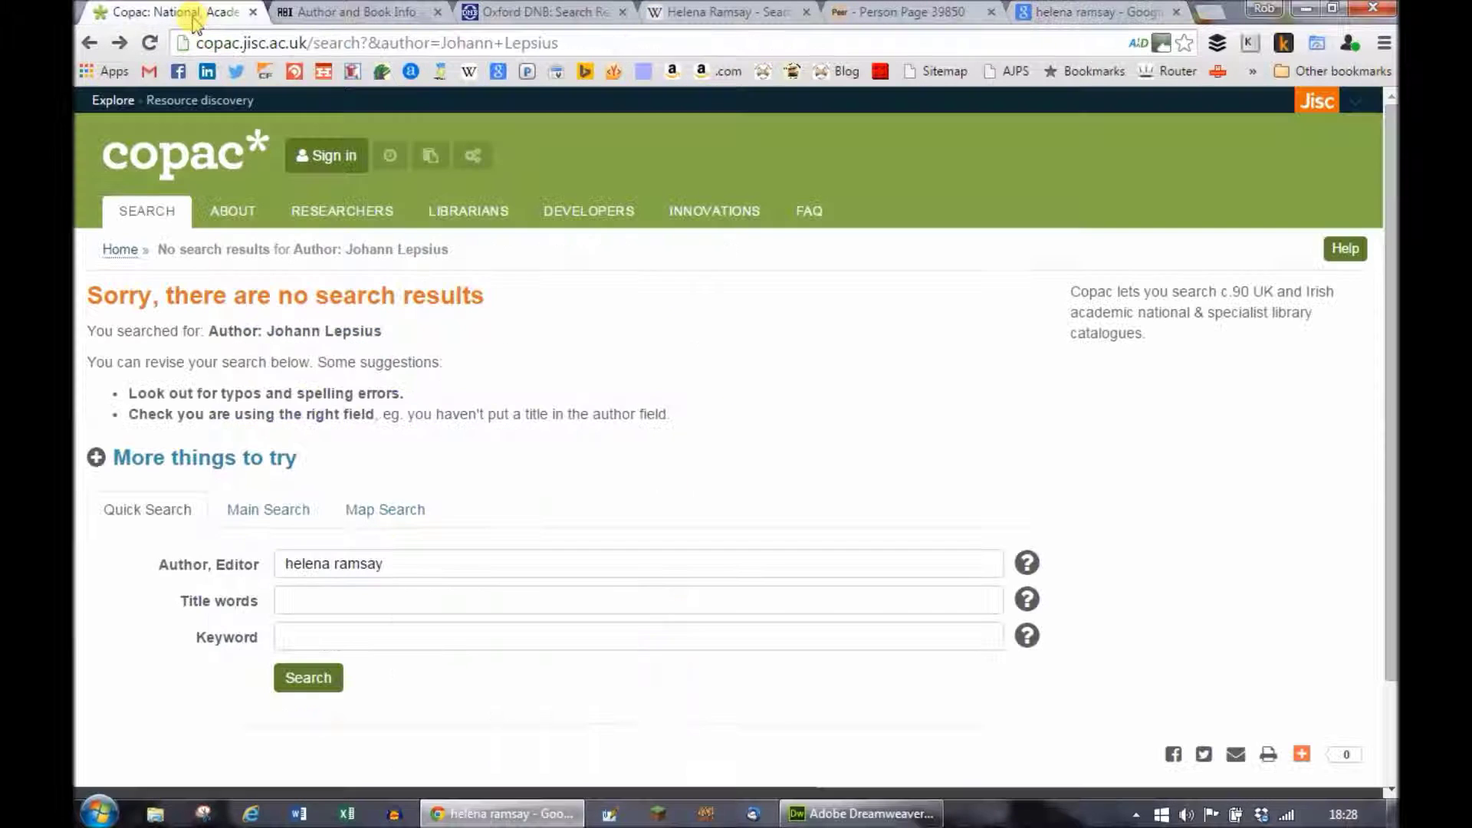
left_click(814, 801)
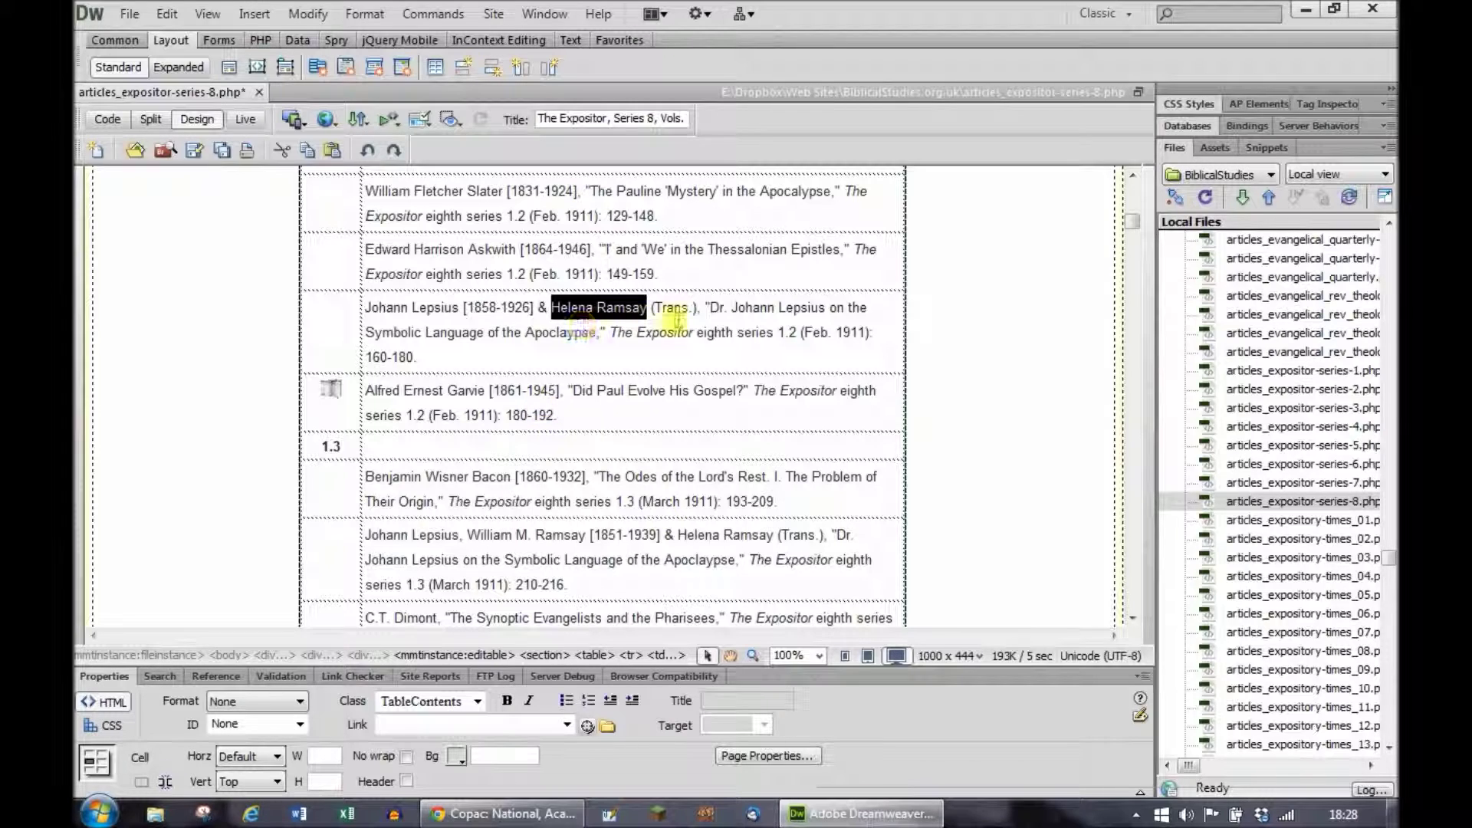
left_click(652, 307)
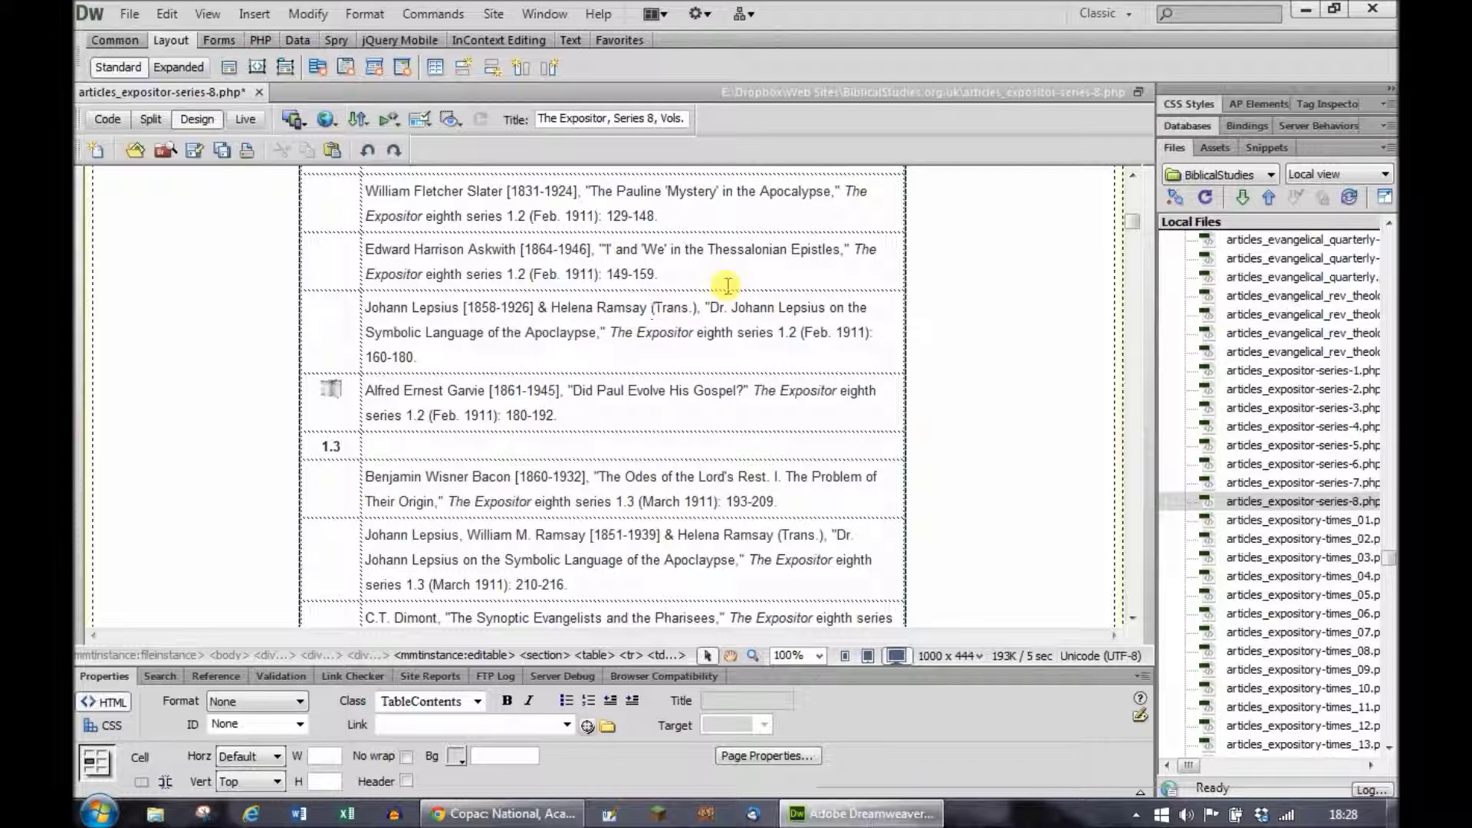
type("(?}")
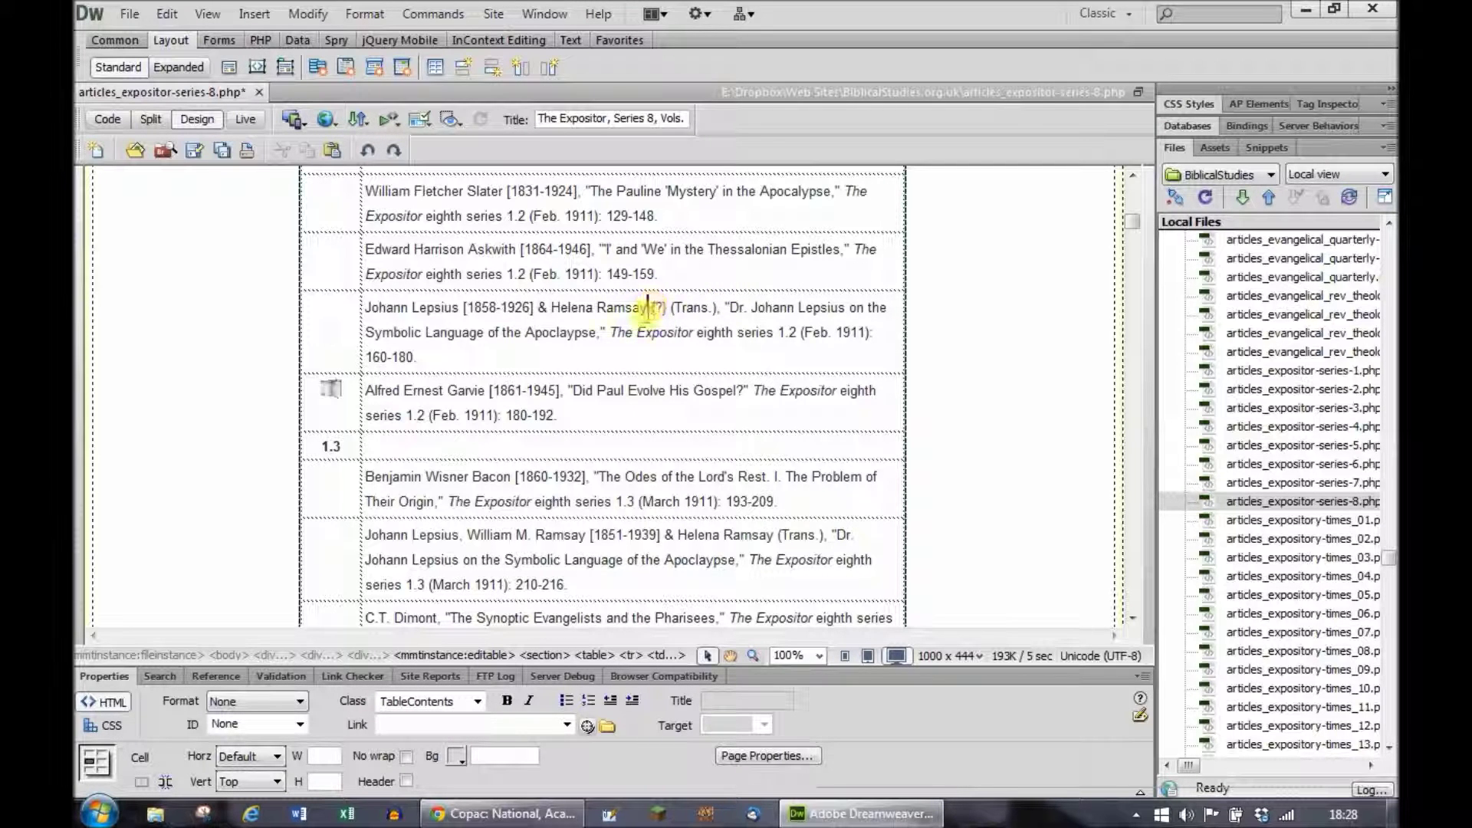
Copy the author name C.T. Dimont from the March 1911 entry "The Synoptic Evangelists and the Pharisees.".
scroll(652, 329, "down", 3)
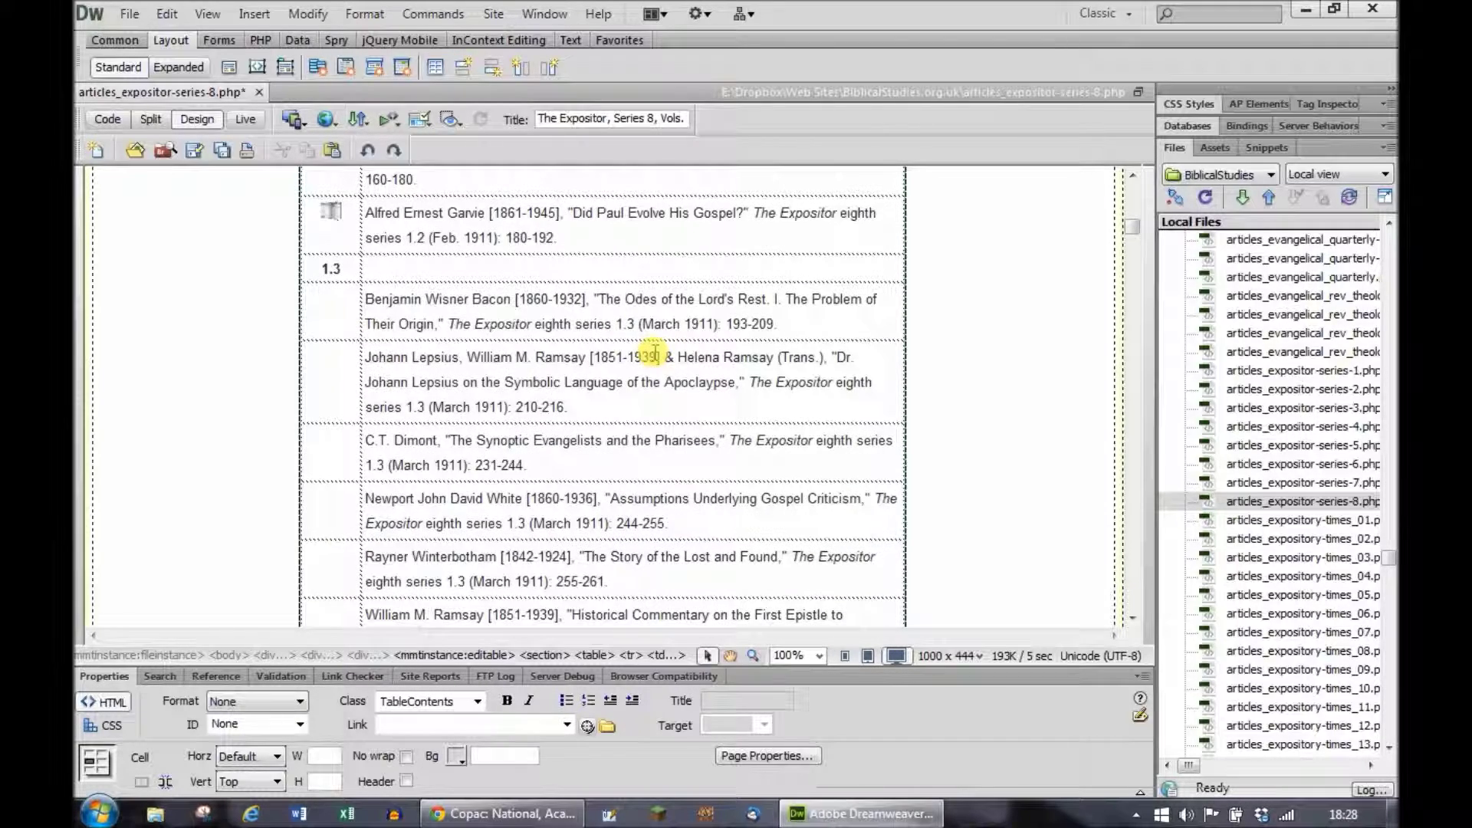
scroll(655, 352, "down", 1)
scroll(656, 353, "down", 1)
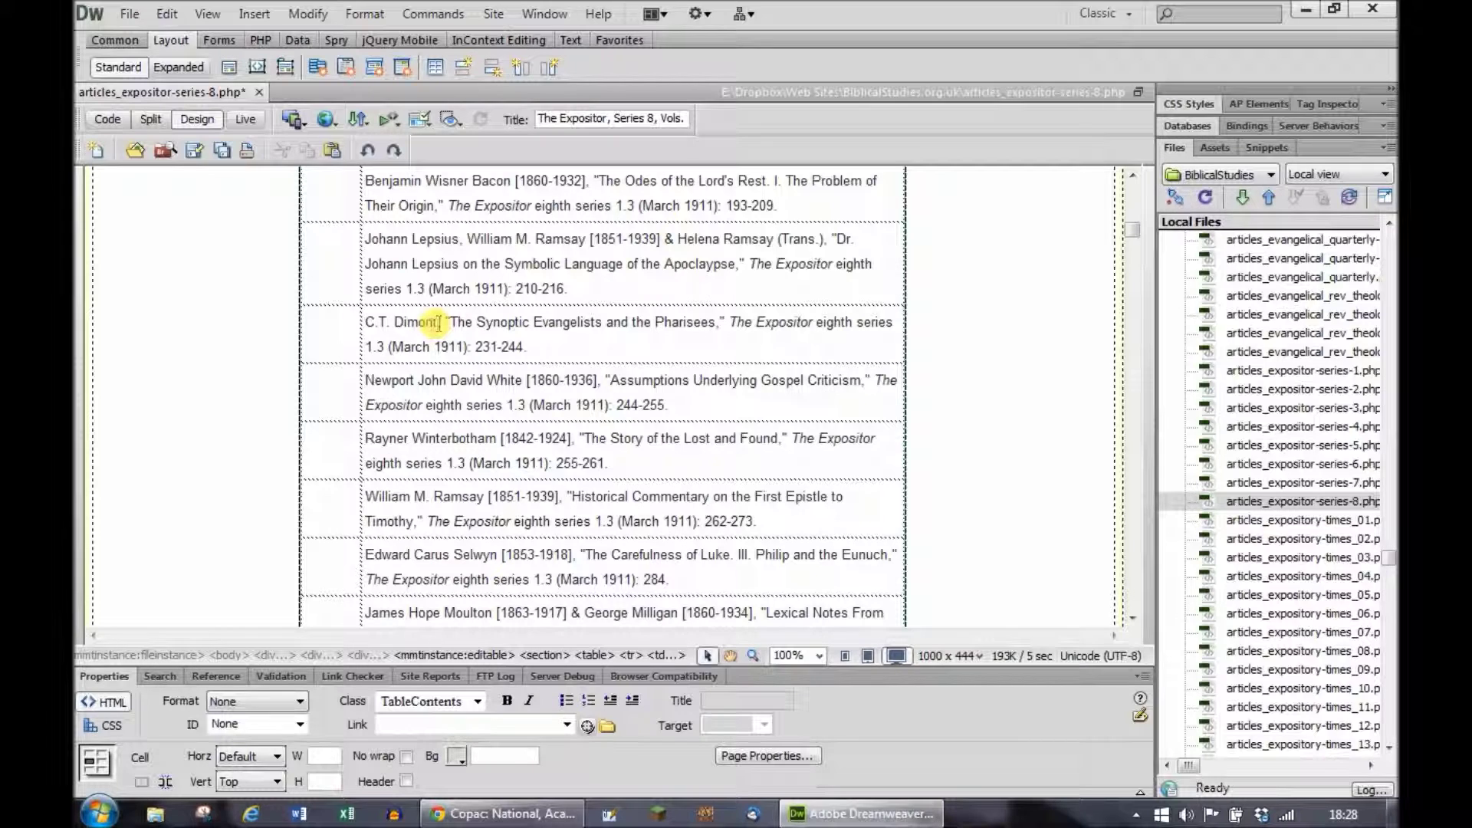
left_click_drag(437, 322, 363, 322)
key("ctrl+c")
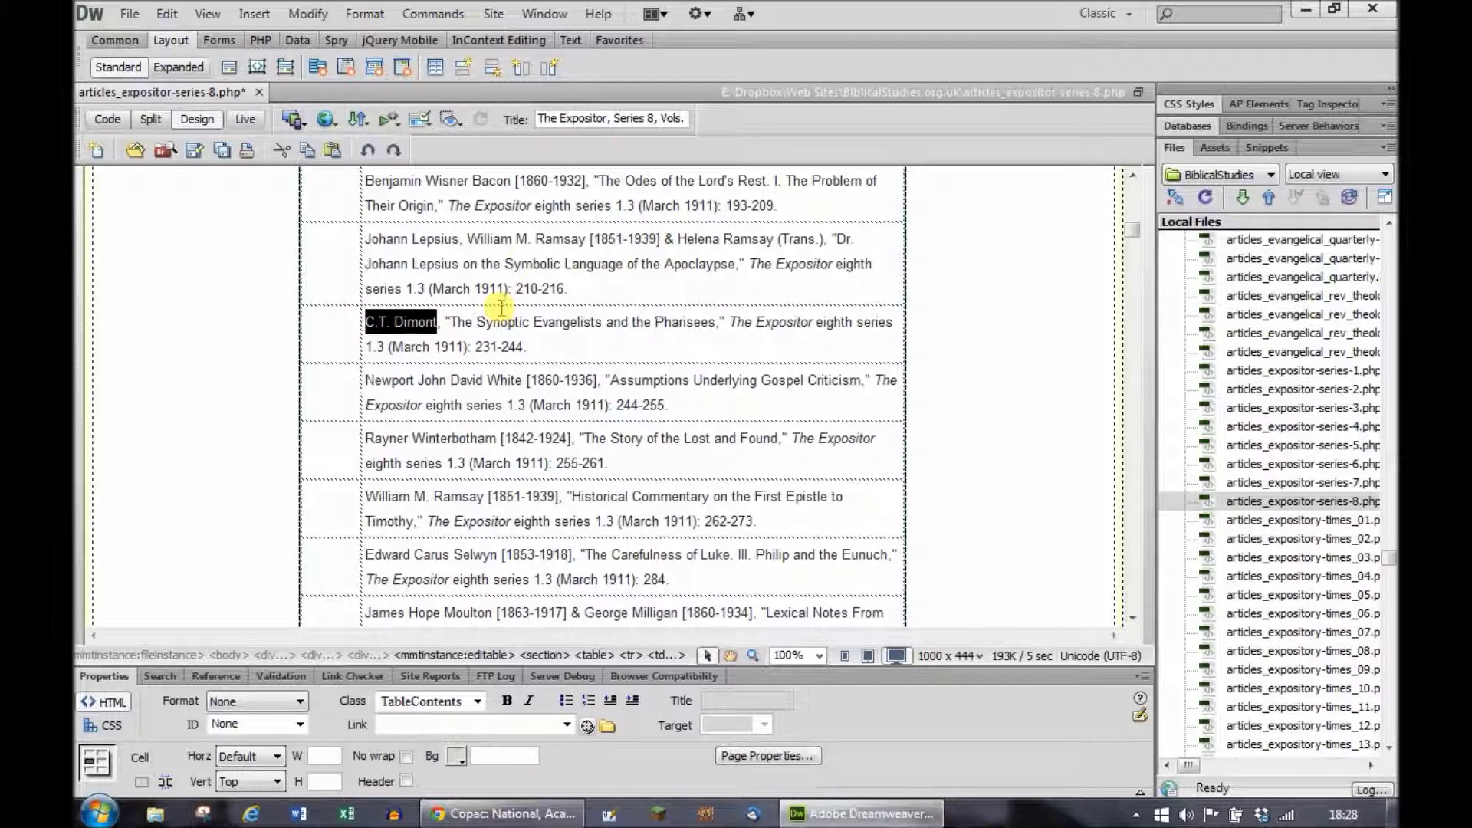
Switch to Chrome and open ancestry.co.uk in a new tab.
key("alt+Tab")
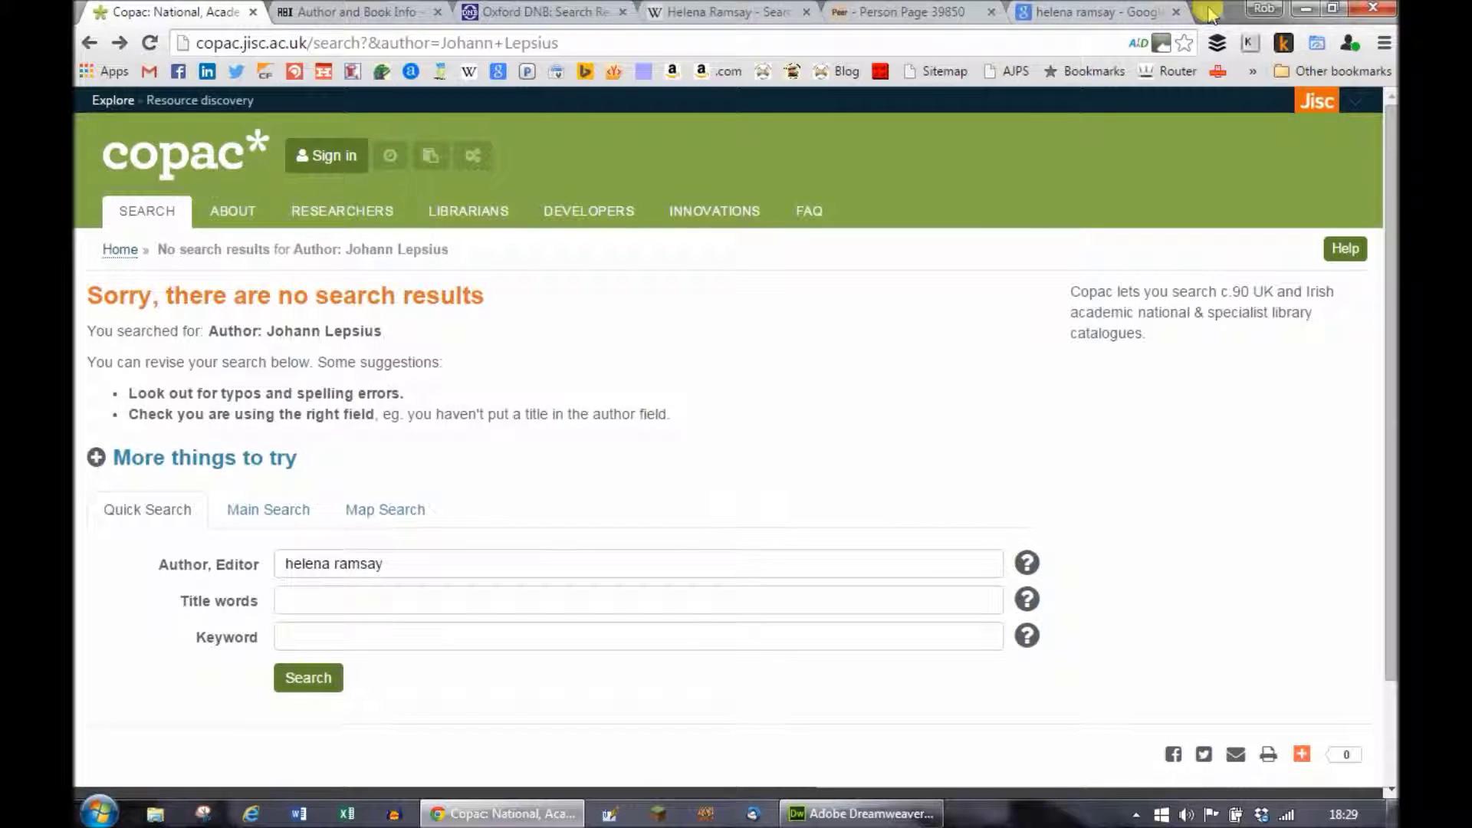
key("ctrl+t")
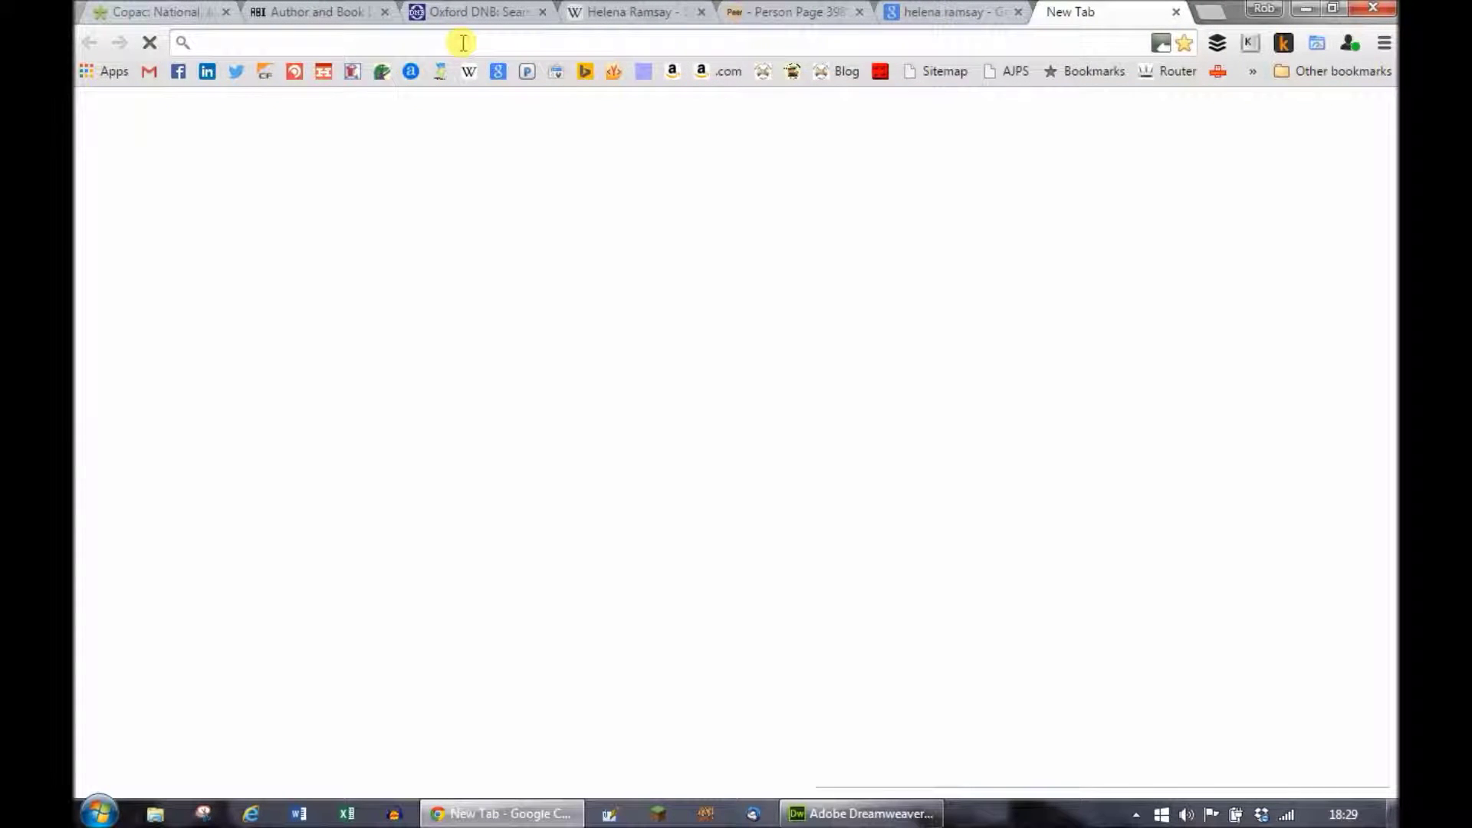
type("ancestry.co.uk")
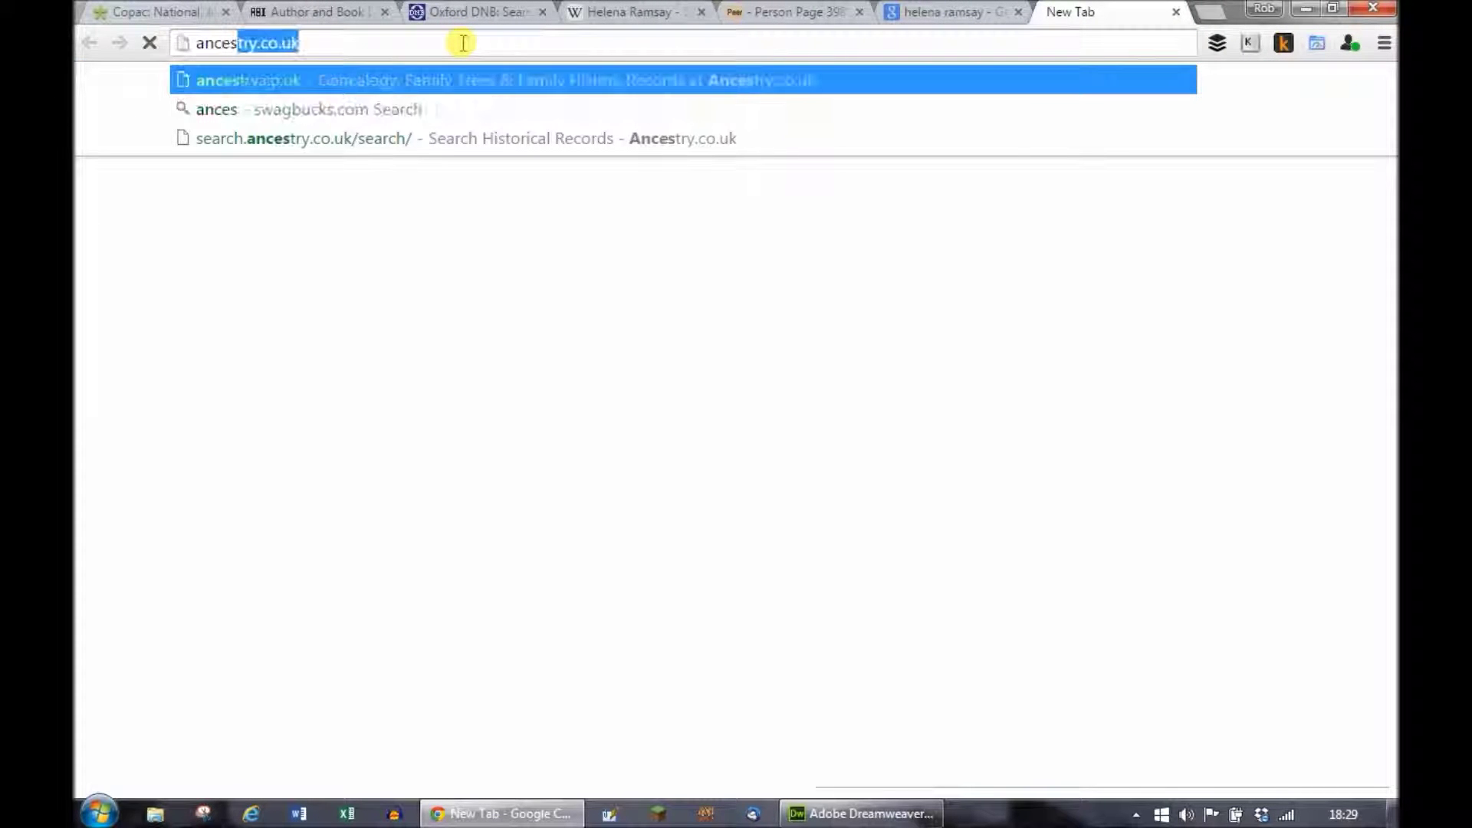
key("Return")
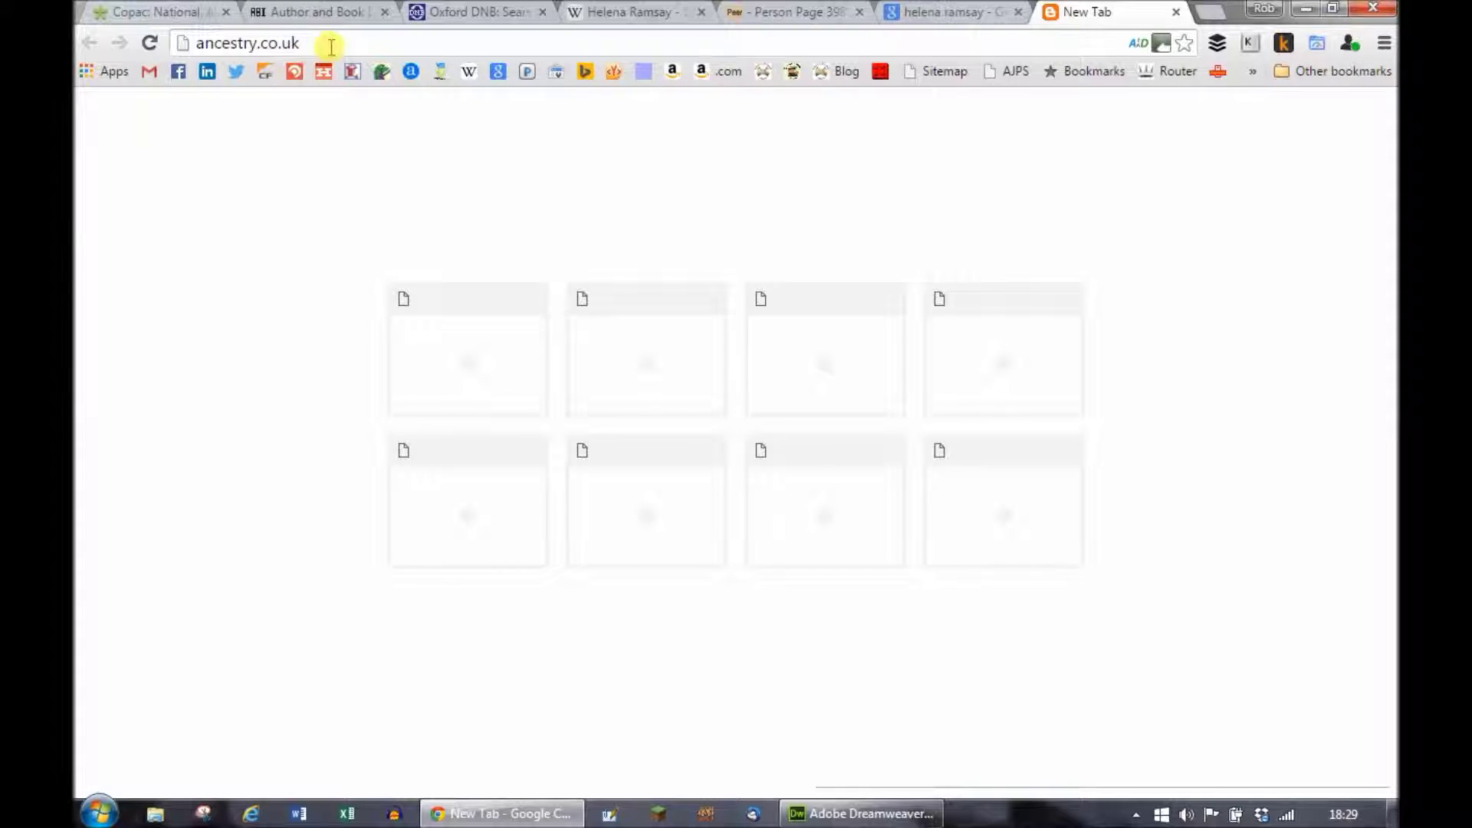
left_click(366, 48)
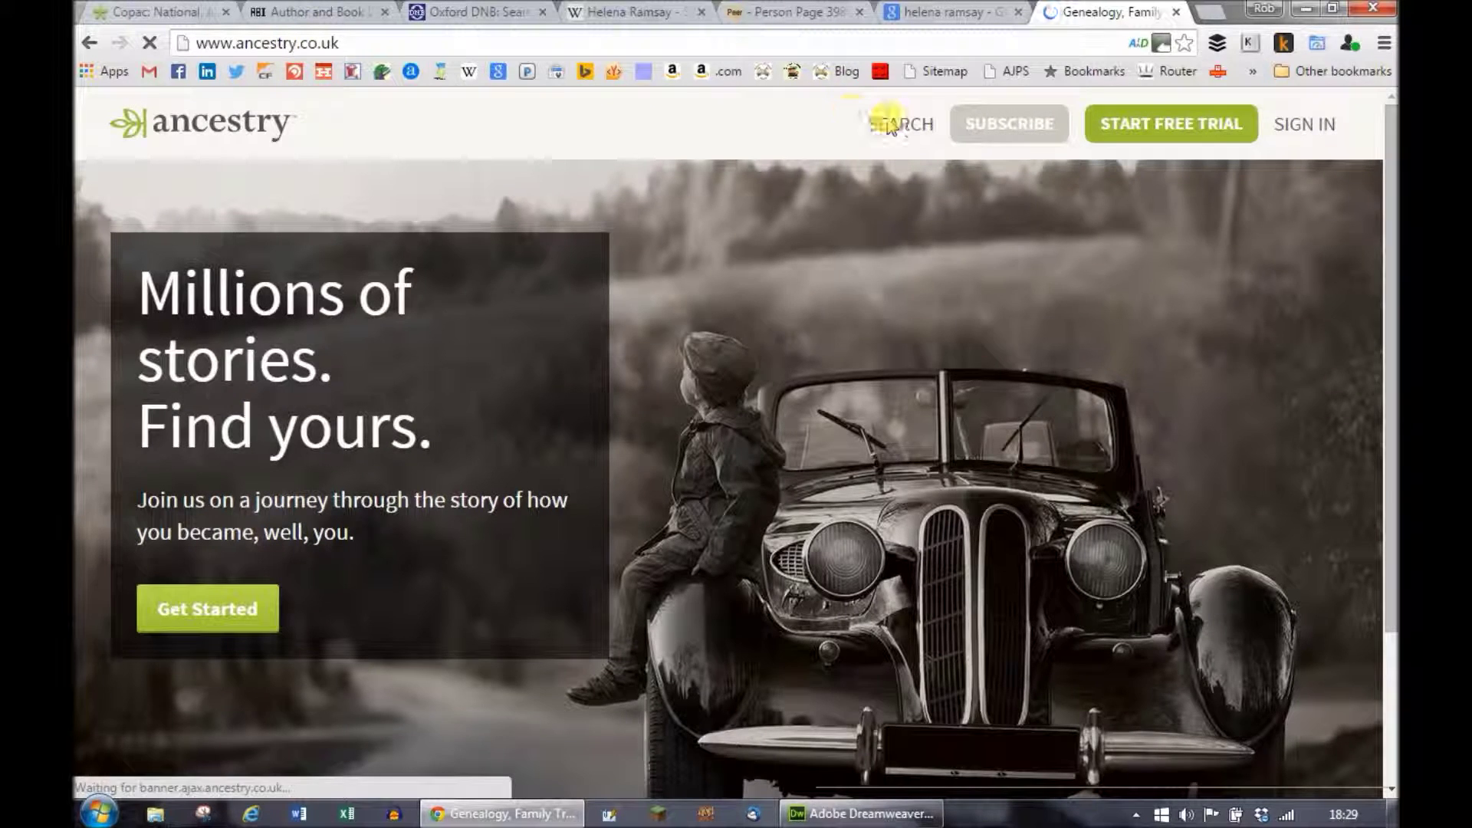
Search the Copac catalogue for author C.T. Dimont and check the record for The Leeds Clergy School.
left_click(897, 124)
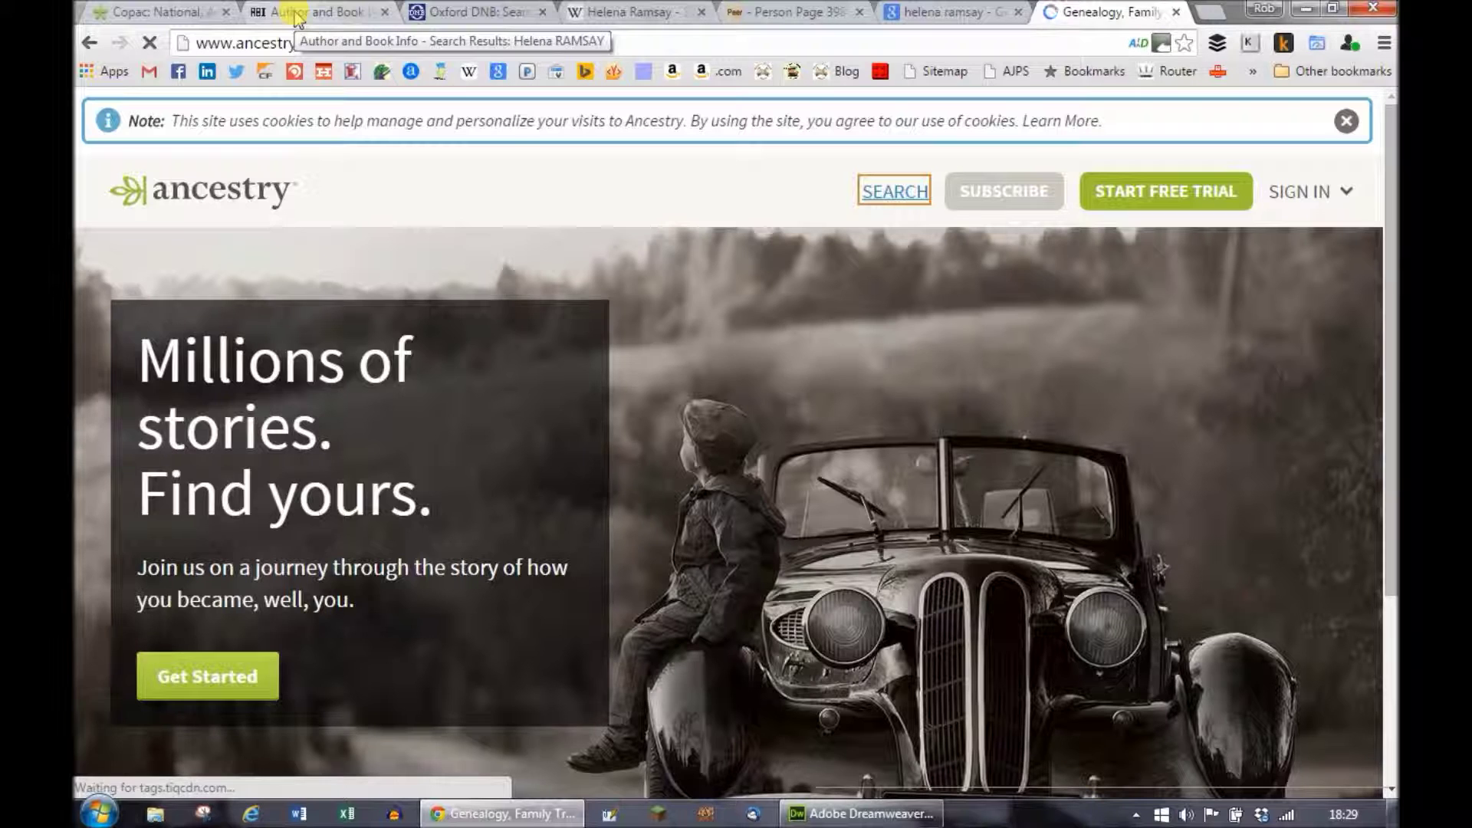
left_click(215, 17)
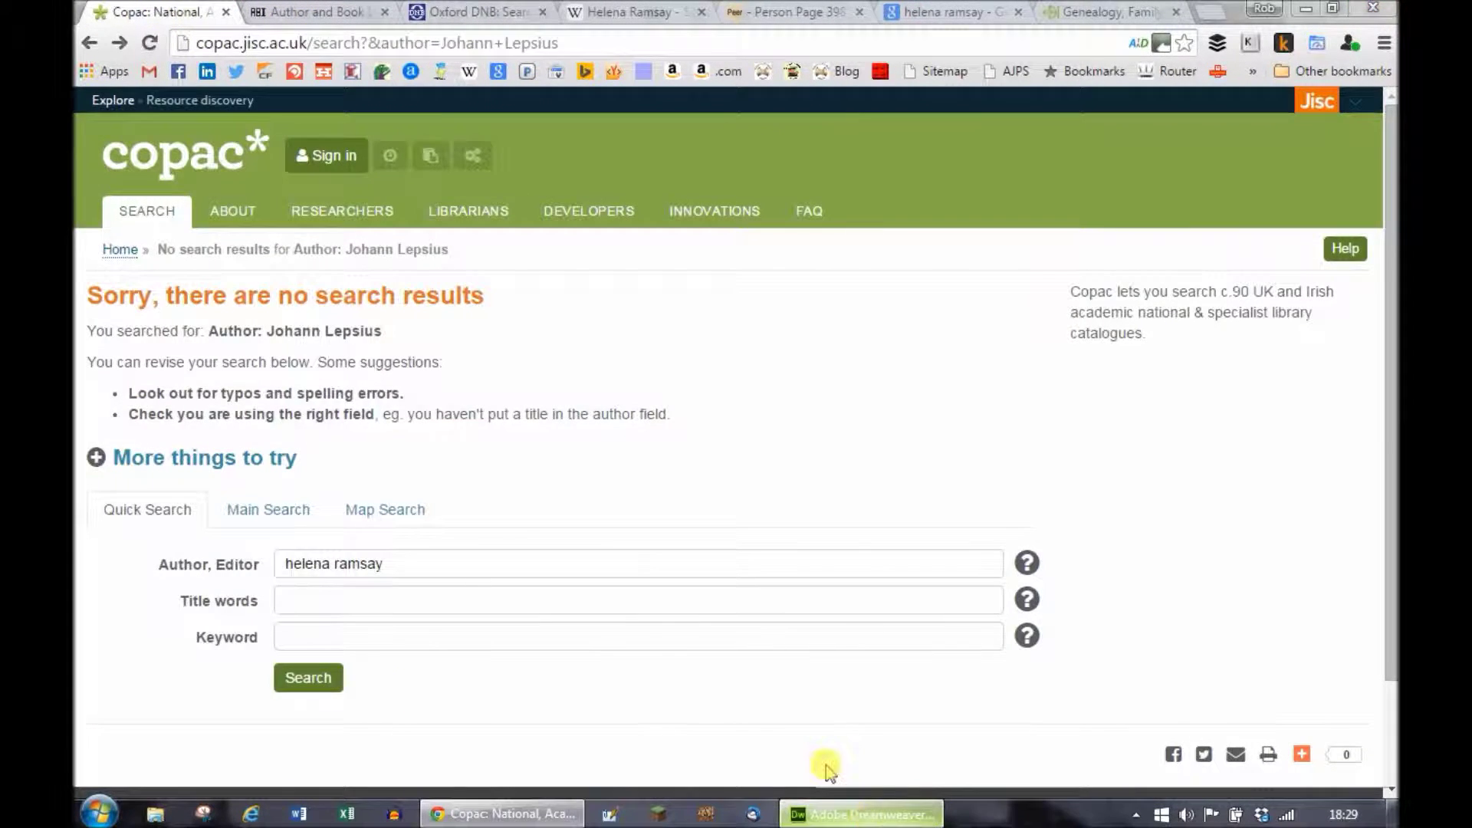
left_click(858, 815)
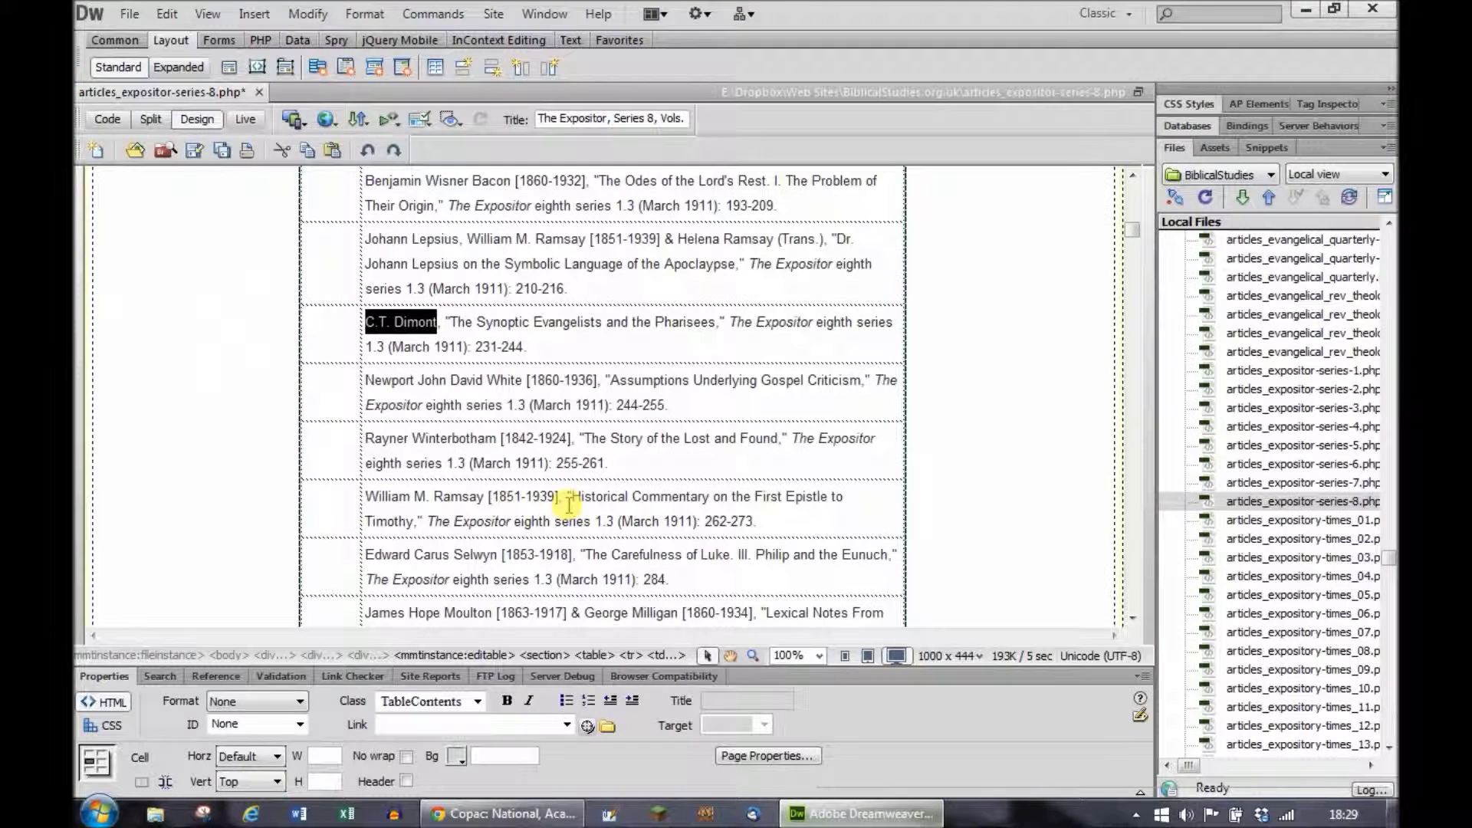
left_click(502, 814)
triple_click(418, 565)
key("ctrl+v")
key("Return")
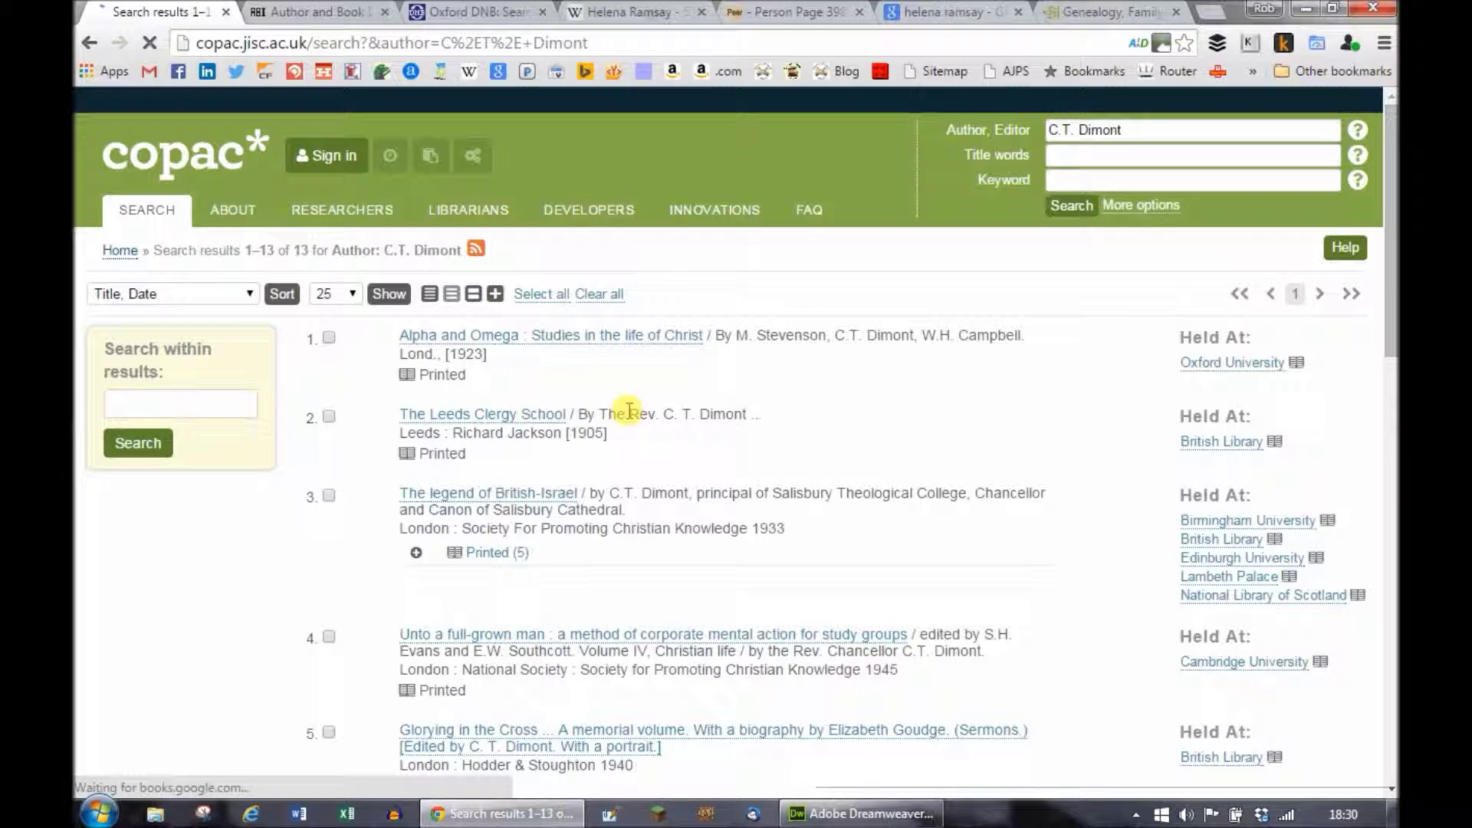
left_click(539, 415)
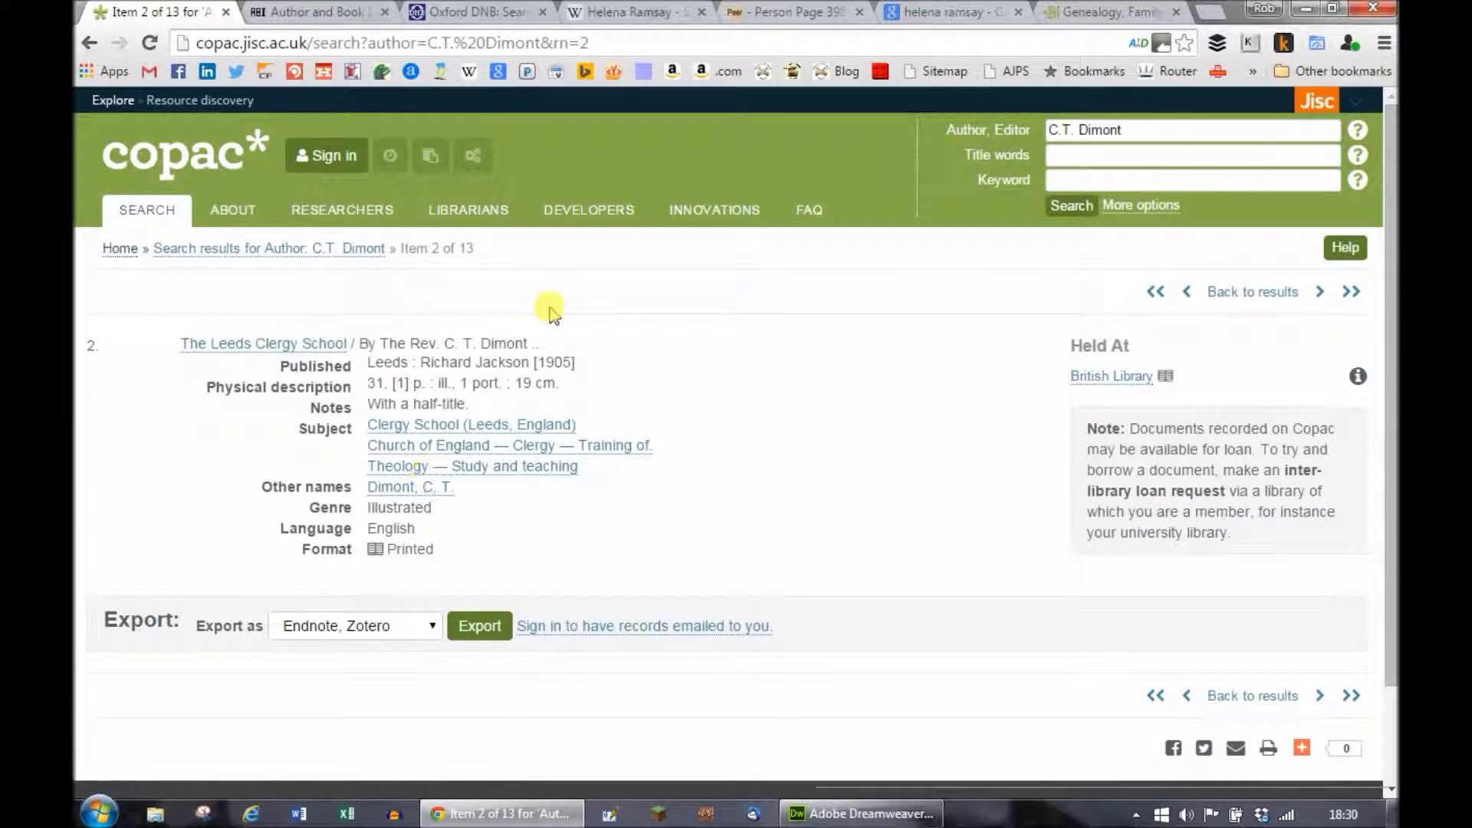
left_click(90, 43)
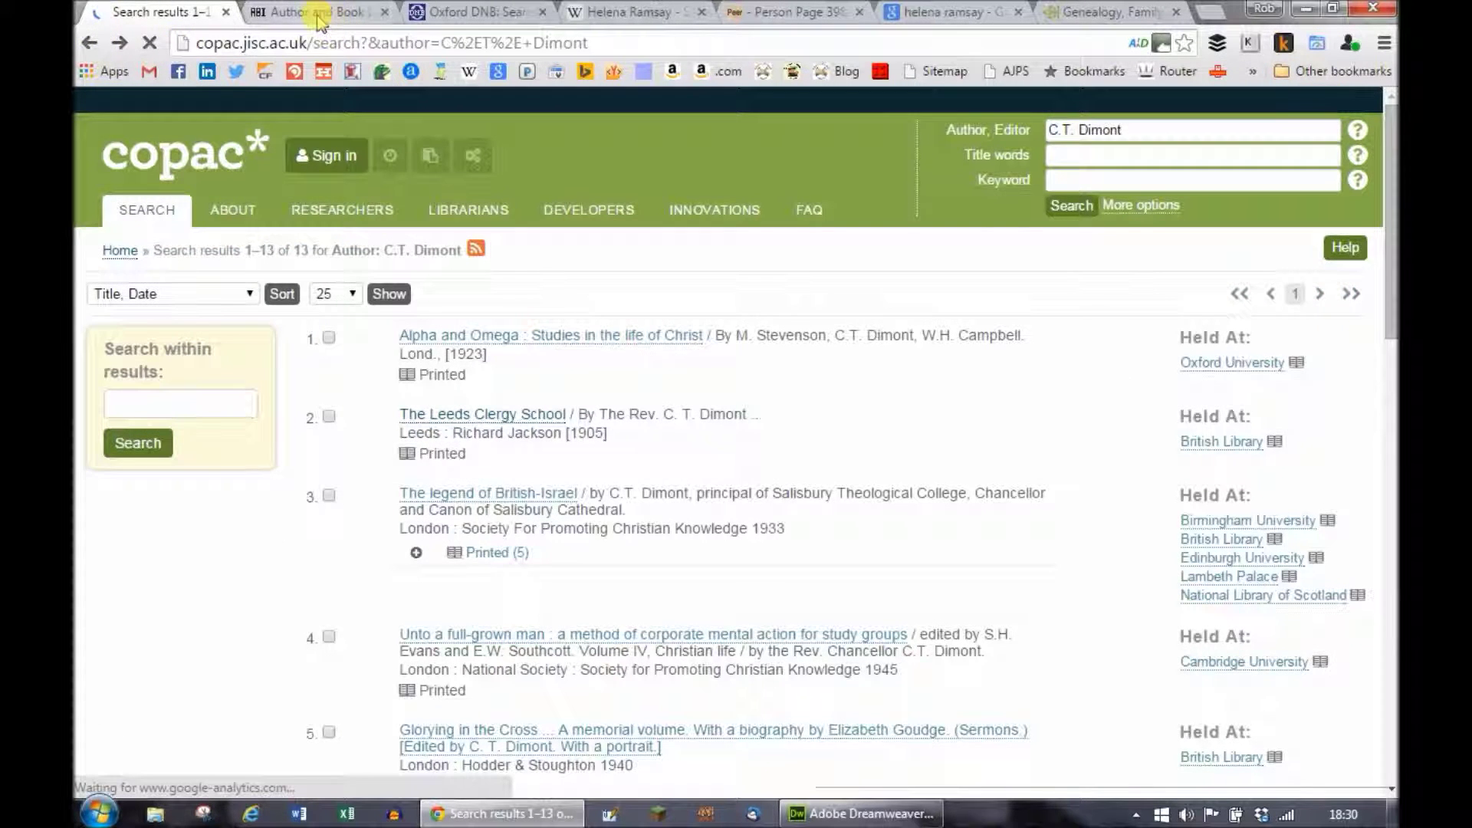
Search the Author and Book Info site for given initials c t and family name dimont.
left_click(336, 23)
left_click(1228, 546)
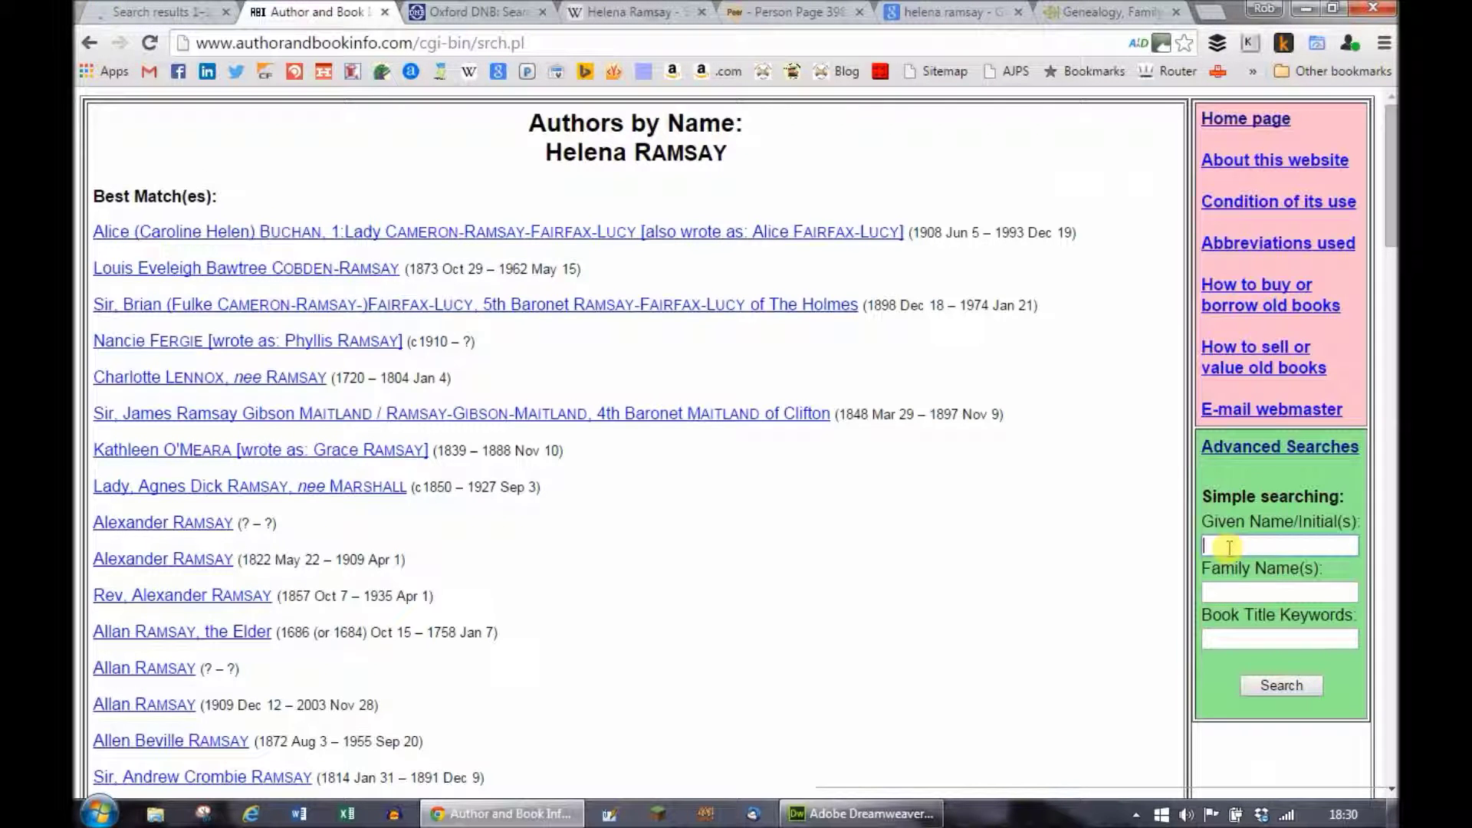
type("c t")
key("Tab")
type("dimont")
key("Return")
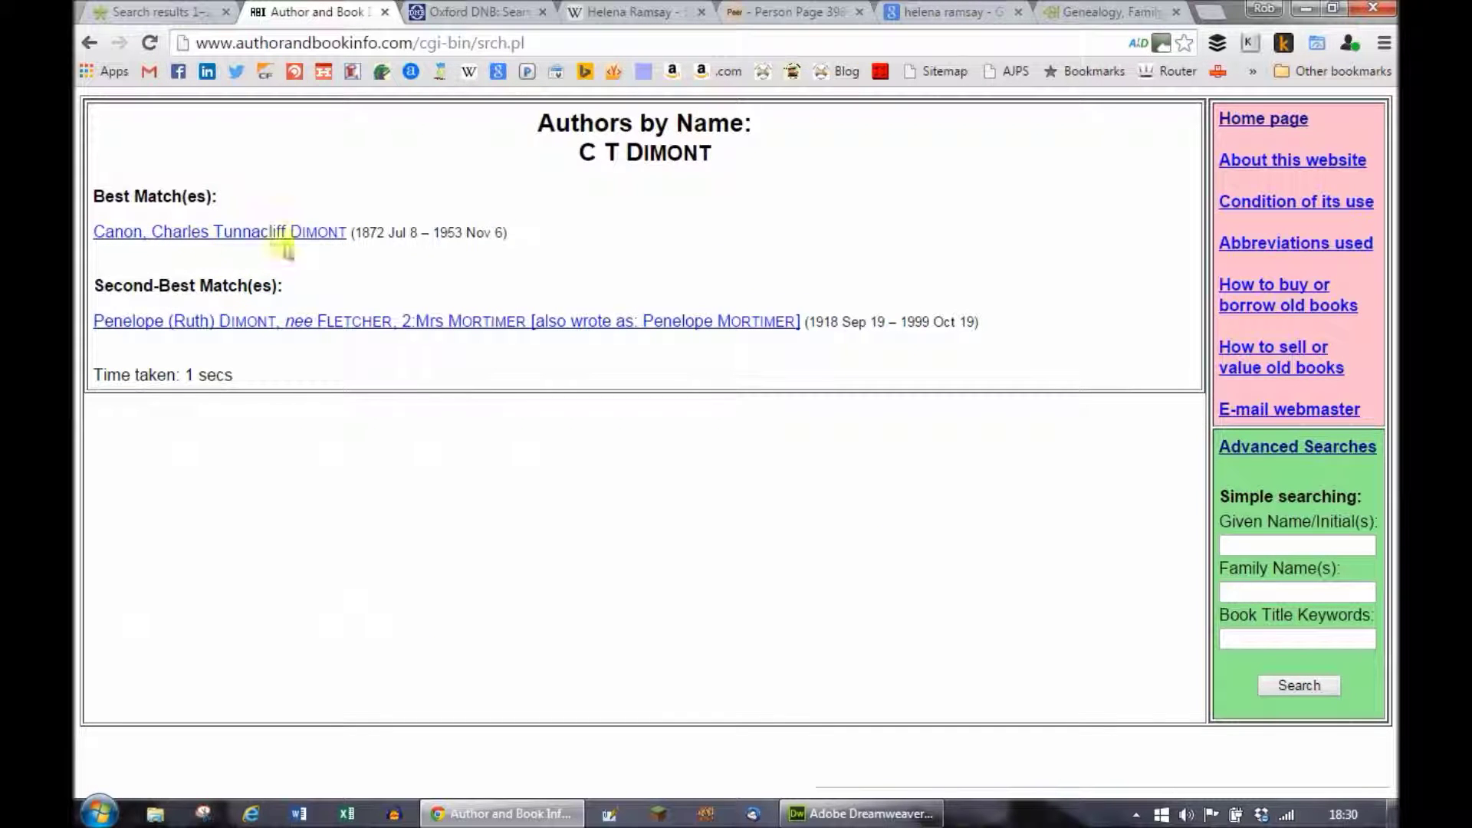
Copy the life dates of Charles Tunnacliff Dimont, up to the death year, and open his author page.
left_click_drag(421, 232, 362, 232)
key("ctrl+c")
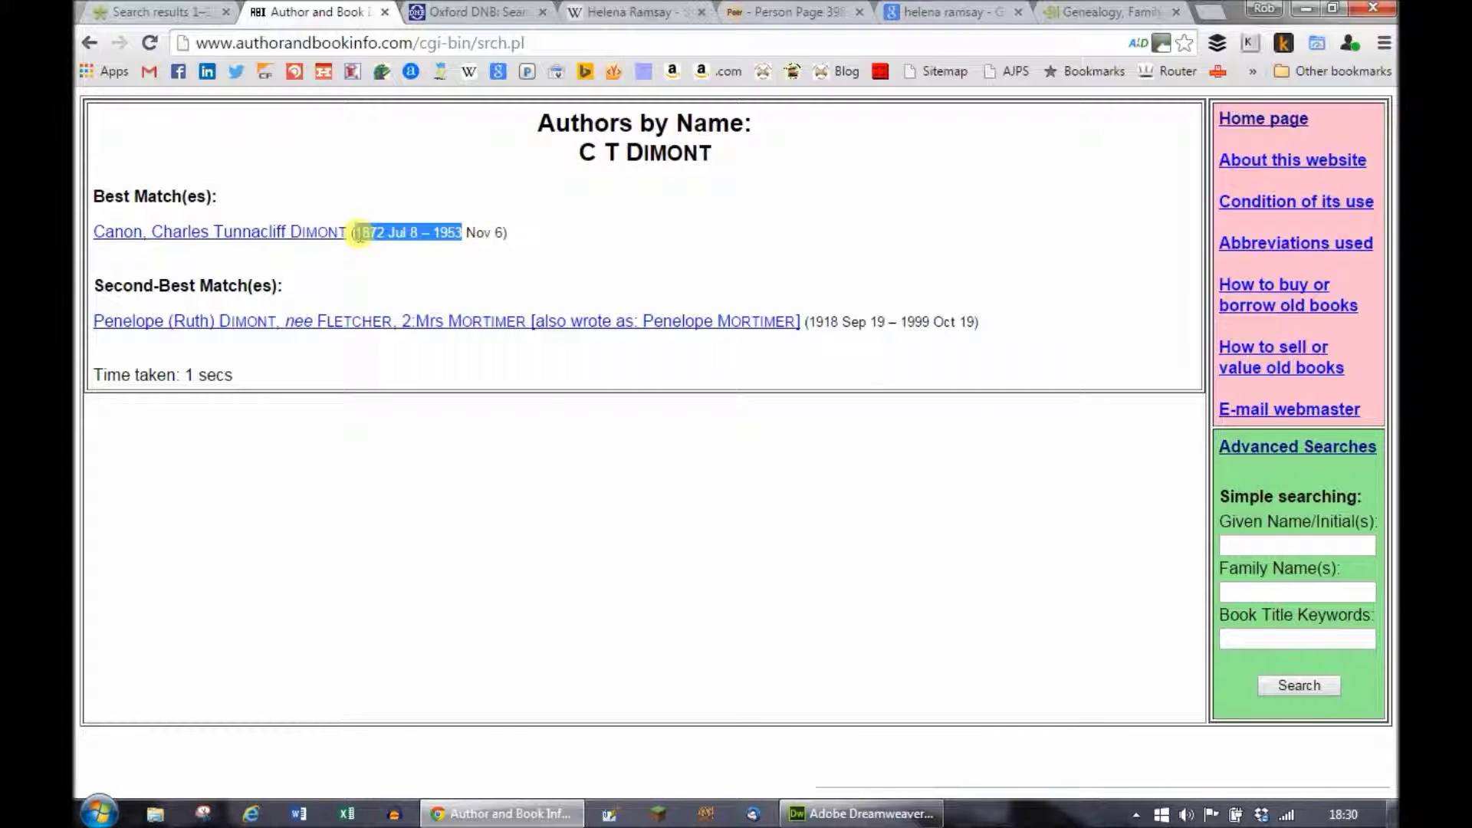
left_click(236, 231)
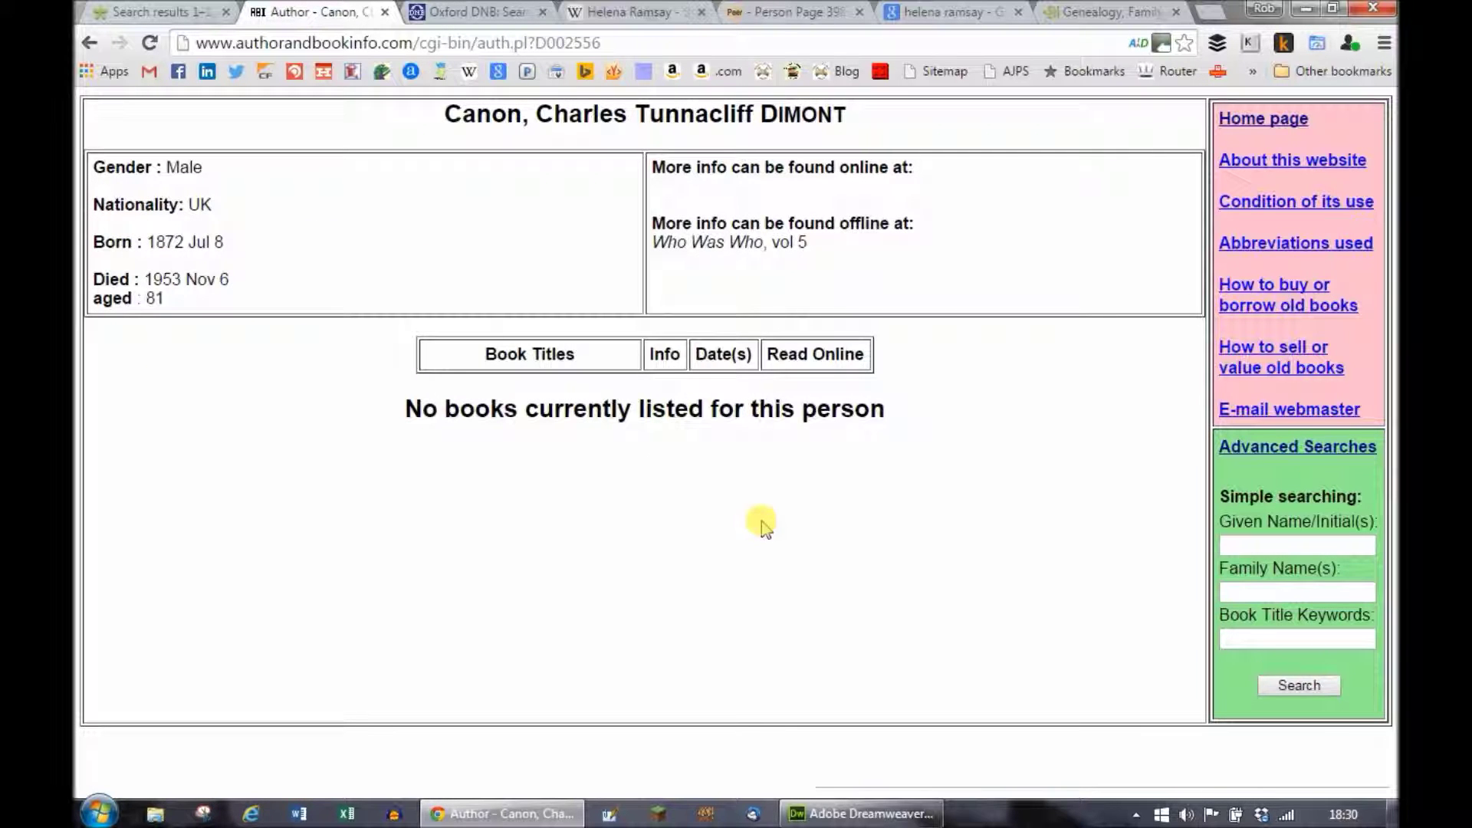
Look through the Copac results for C.T. Dimont to check the author's full first names.
left_click(196, 11)
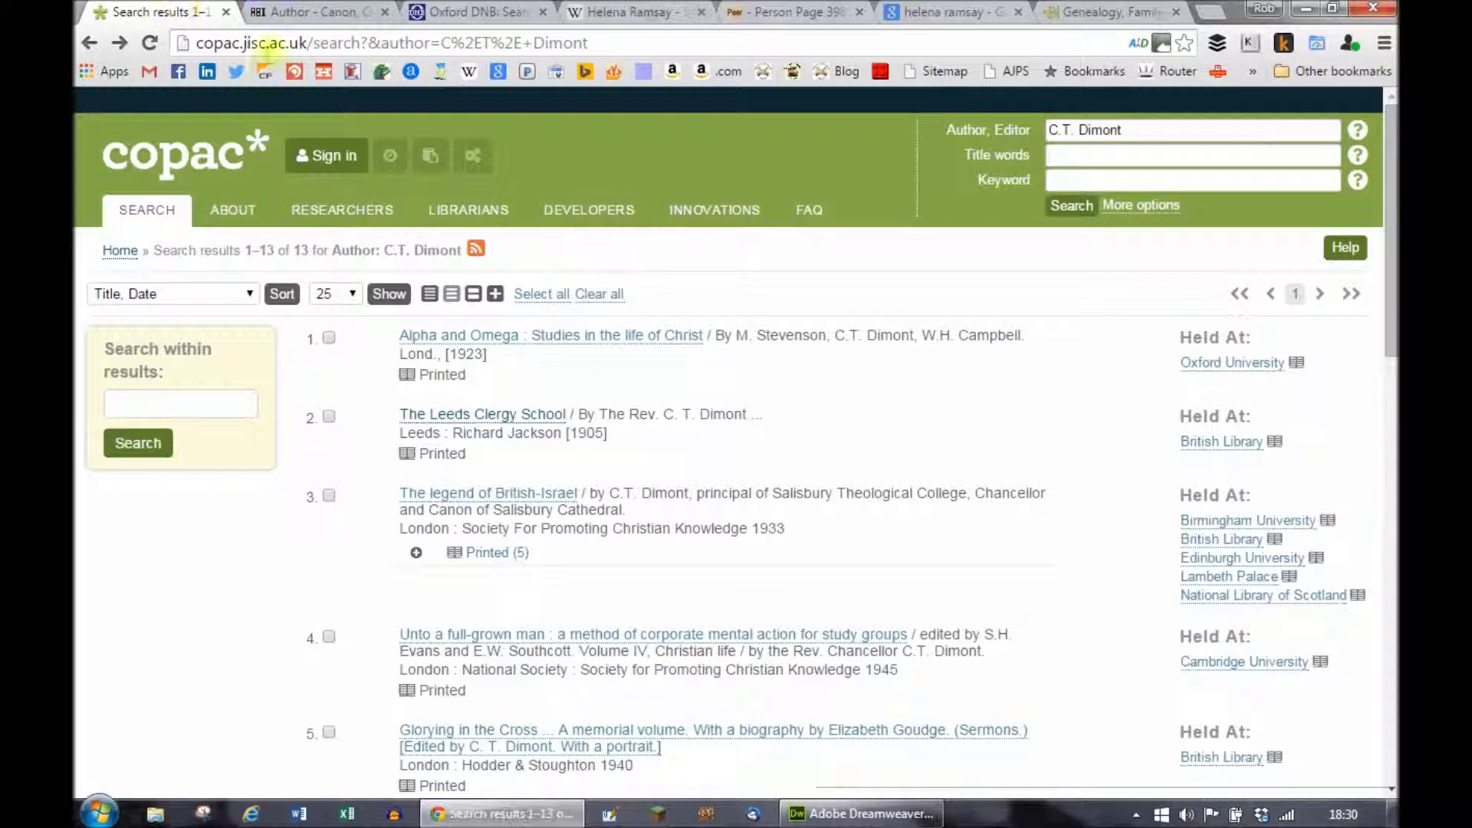
scroll(721, 506, "down", 3)
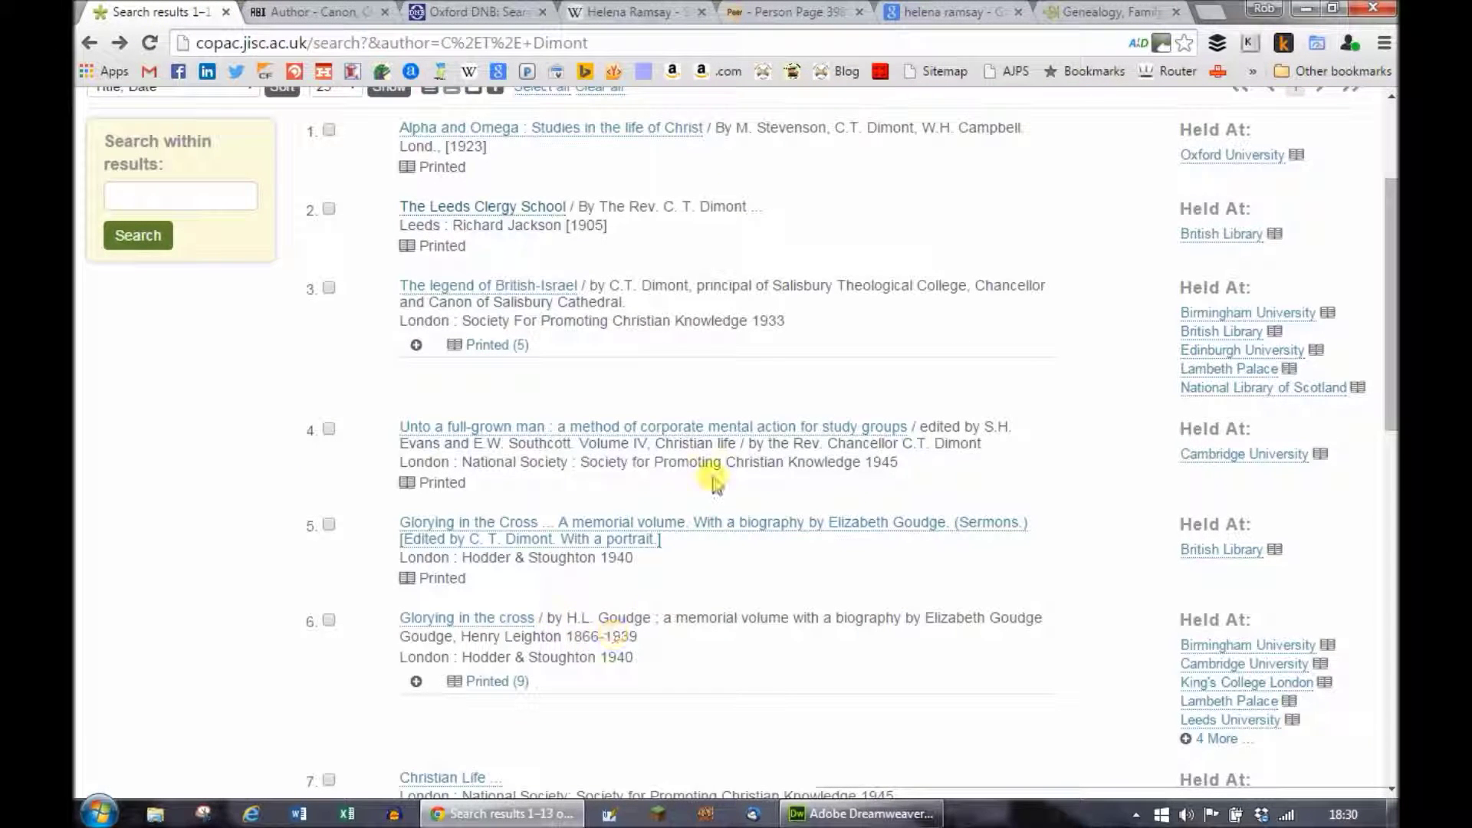
scroll(766, 644, "down", 2)
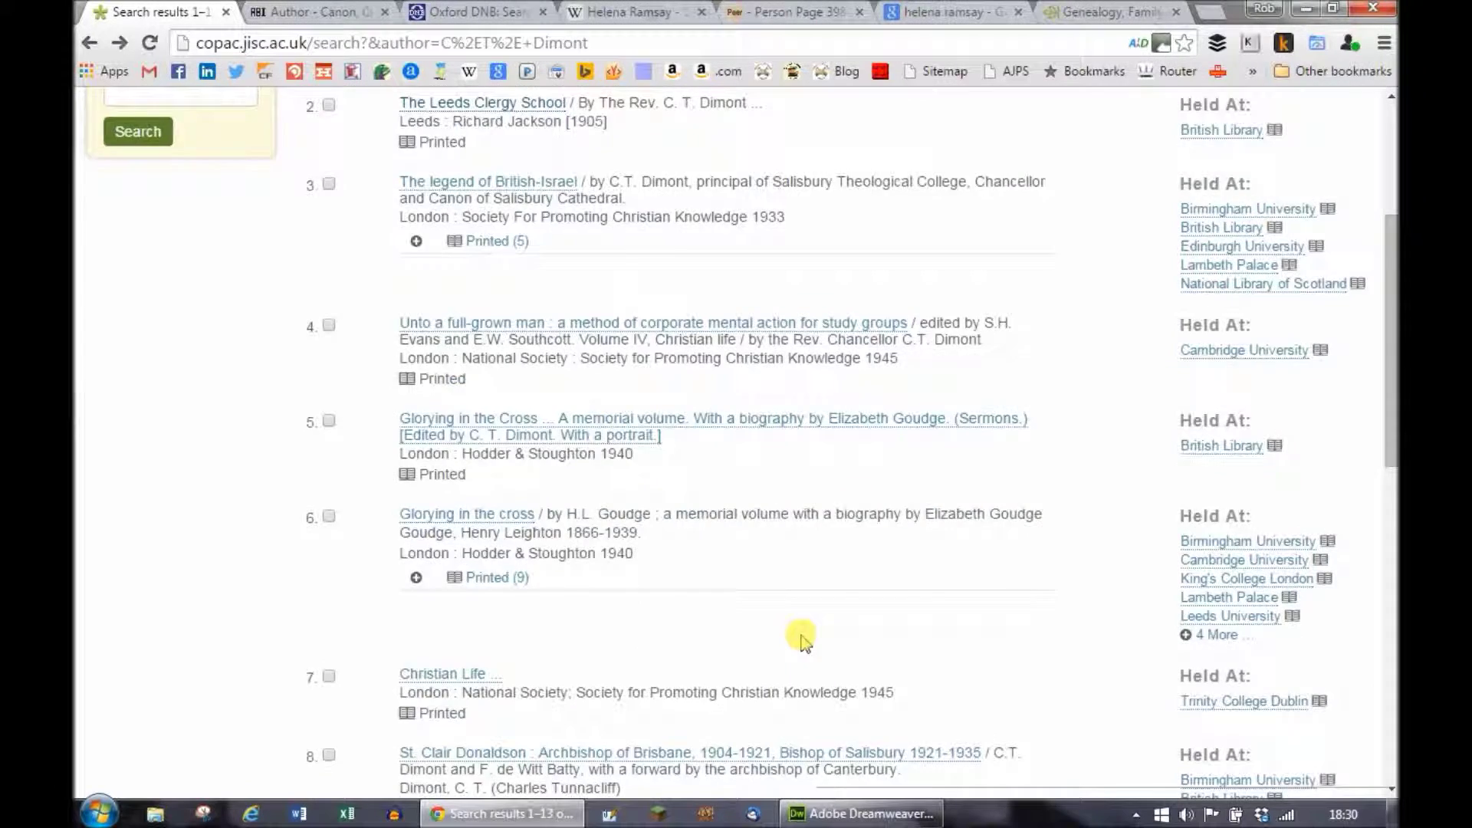
scroll(802, 640, "down", 3)
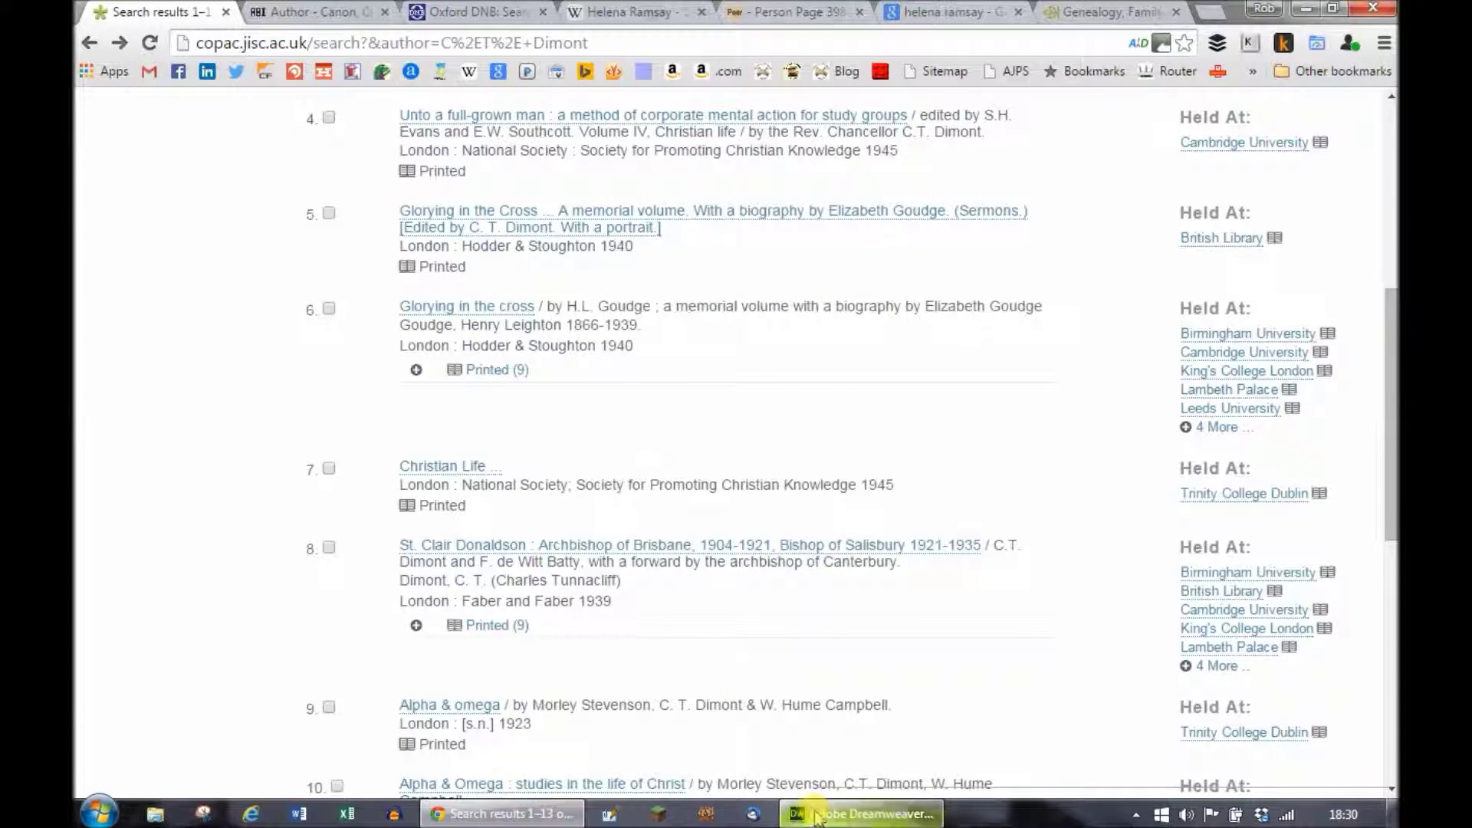
Switch to Dreamweaver and add the life dates [1872-1953] after C.T. Dimont in the March 1911 Synoptic Evangelists entry.
left_click(859, 813)
left_click(443, 320)
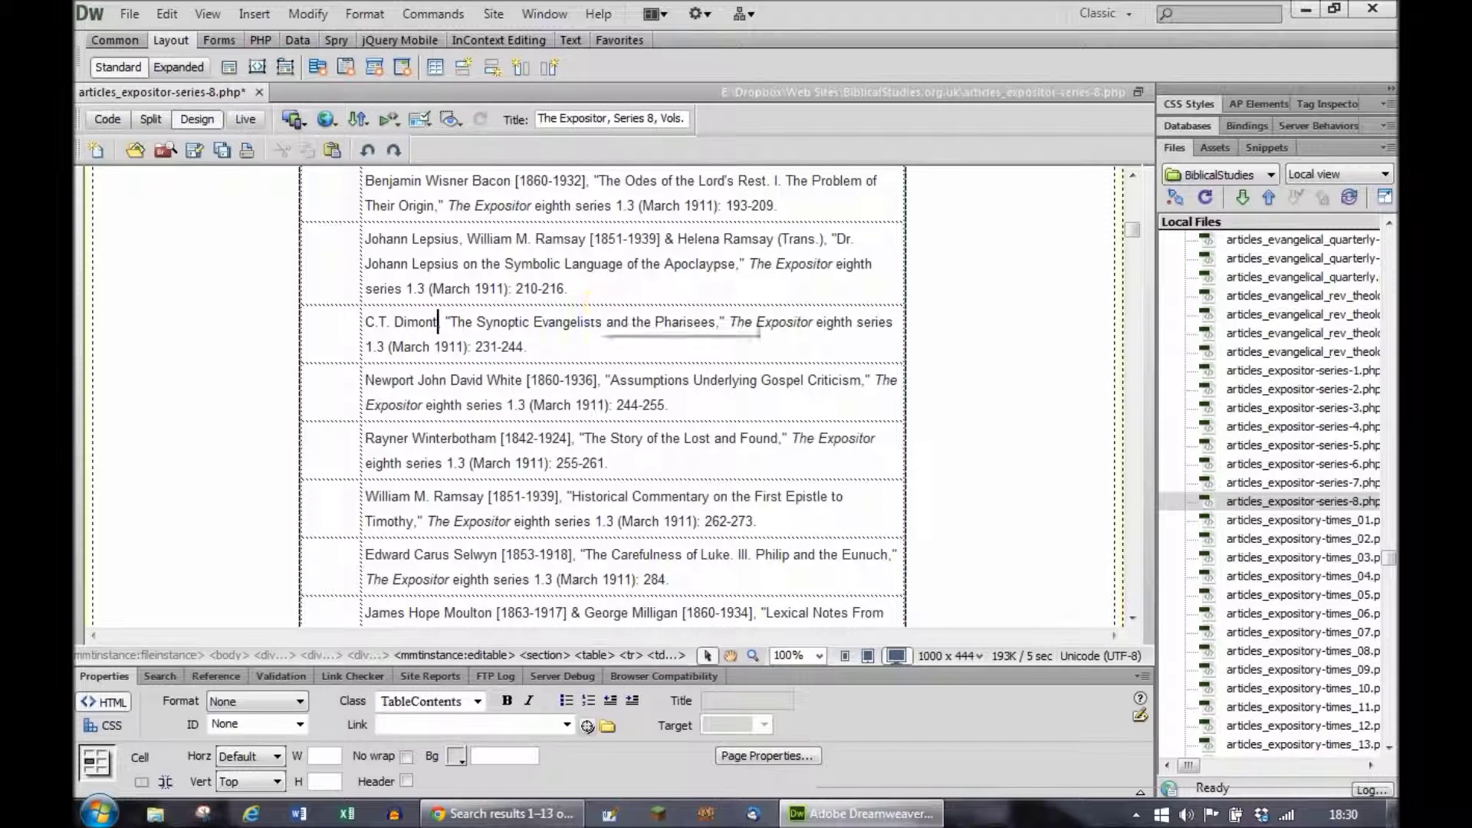
type("[]")
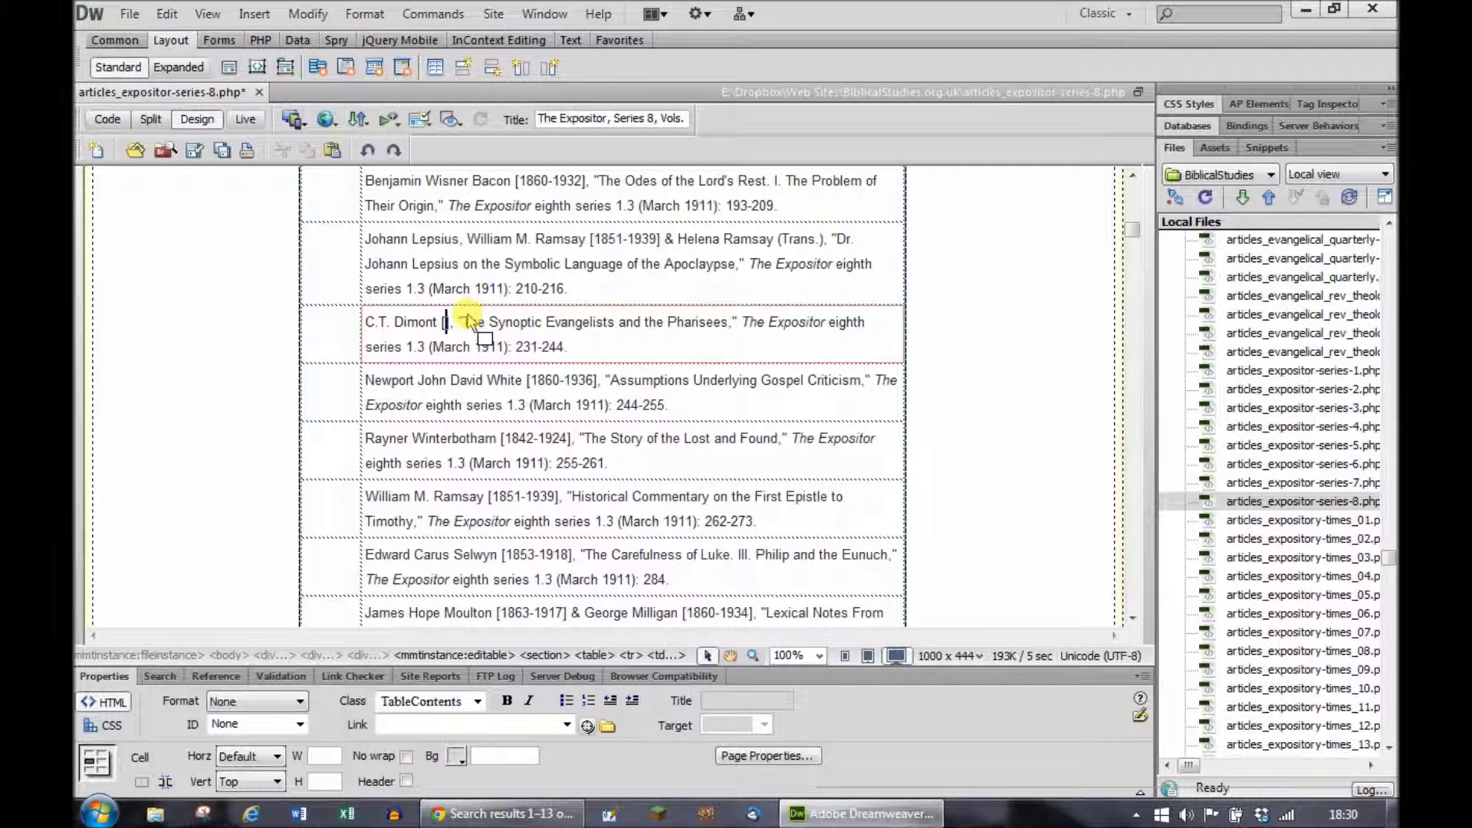
key("ctrl+v")
left_click_drag(479, 319, 527, 319)
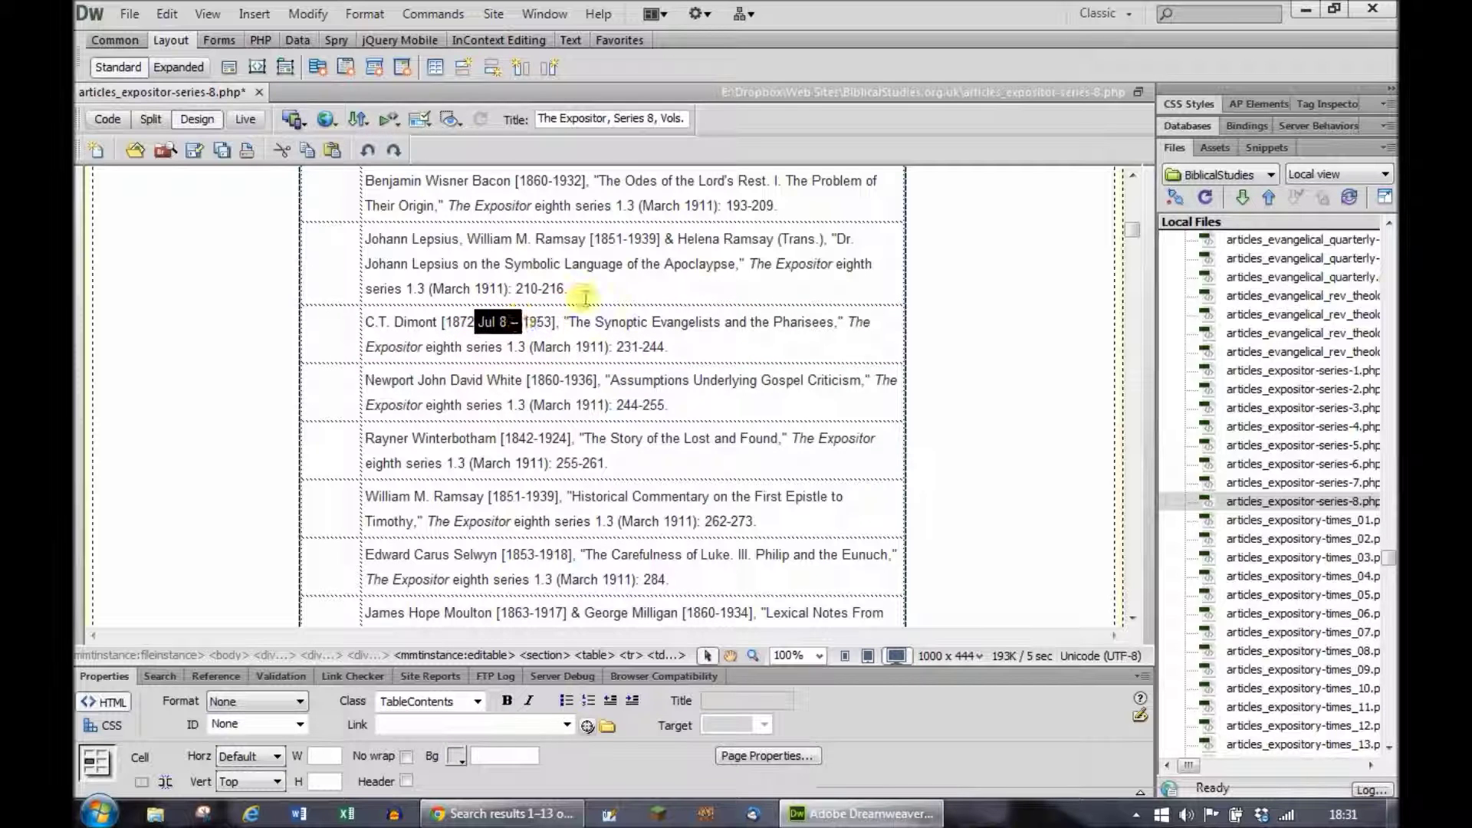
type("-")
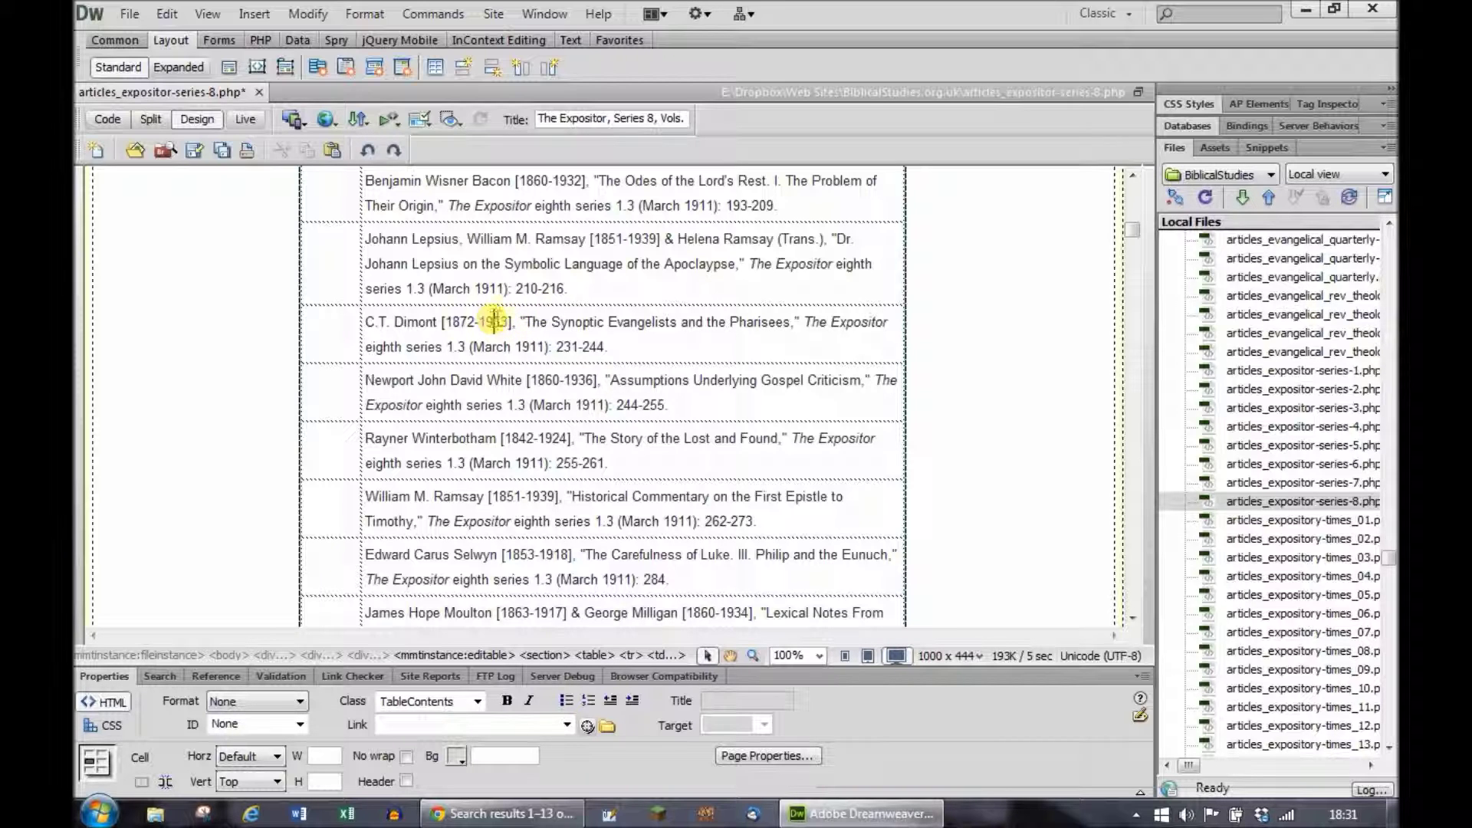
left_click_drag(493, 321, 508, 320)
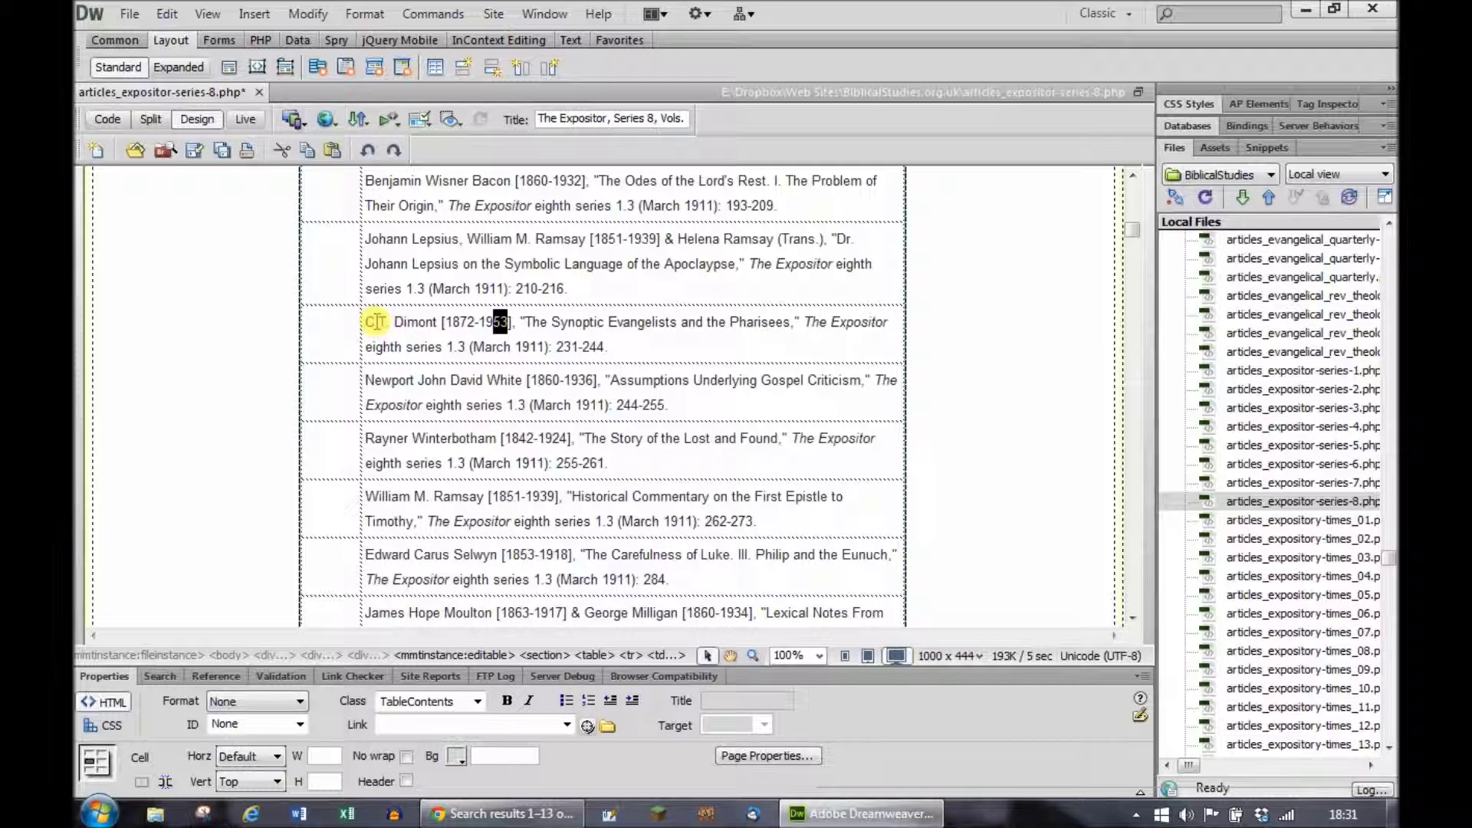
left_click(519, 814)
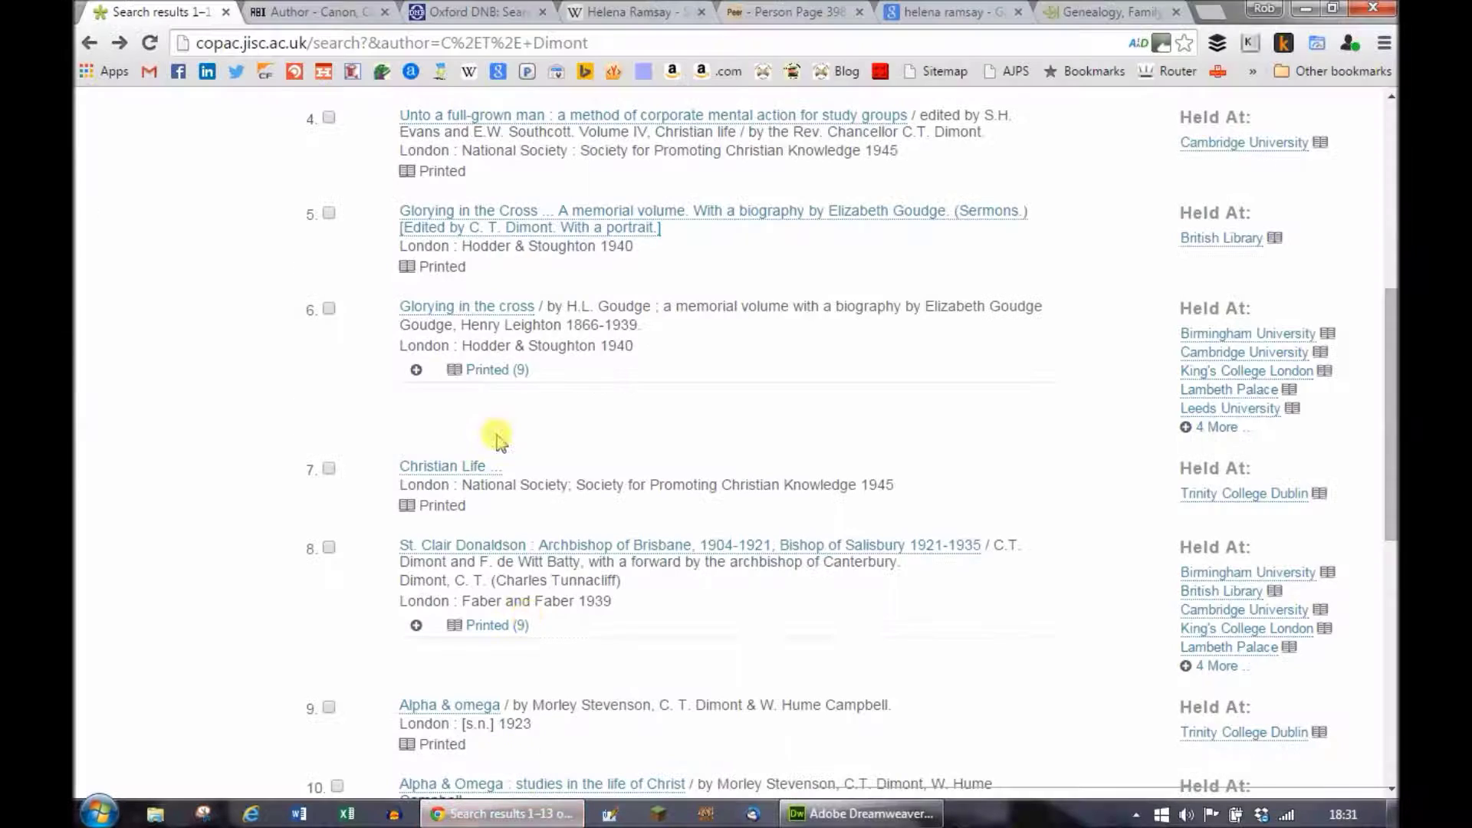
left_click(357, 15)
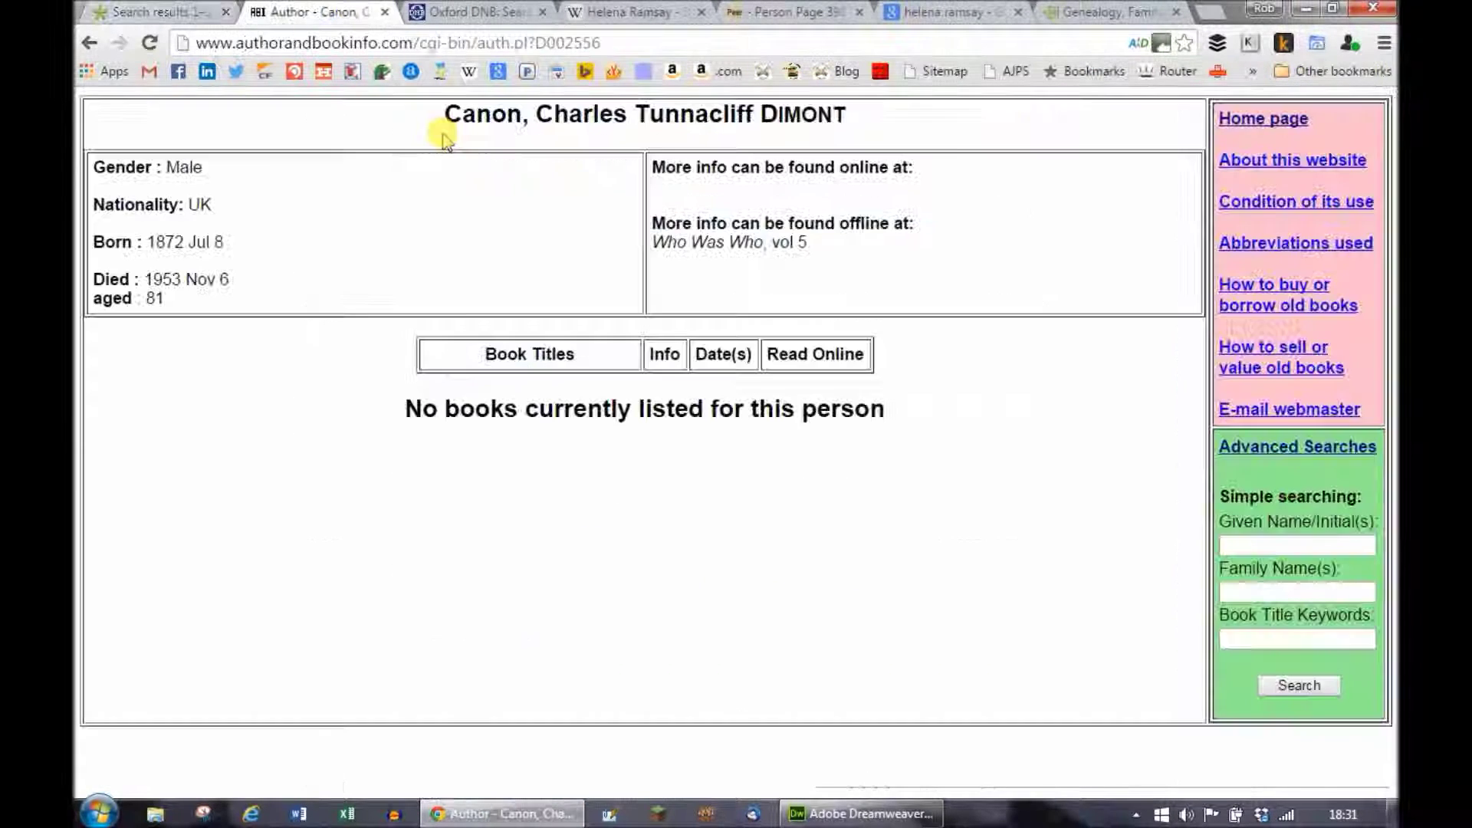
left_click_drag(542, 108, 739, 107)
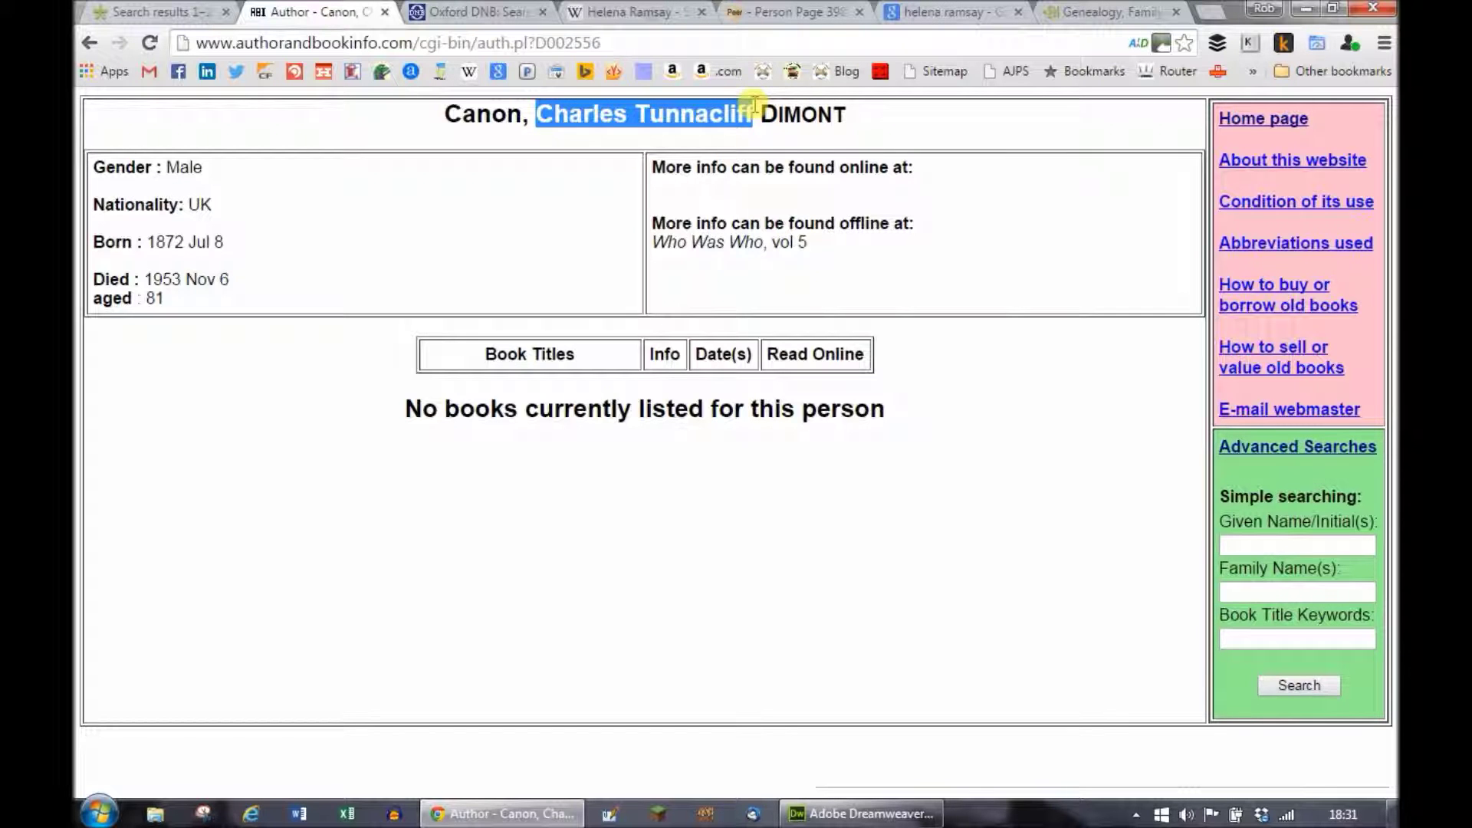
left_click(138, 13)
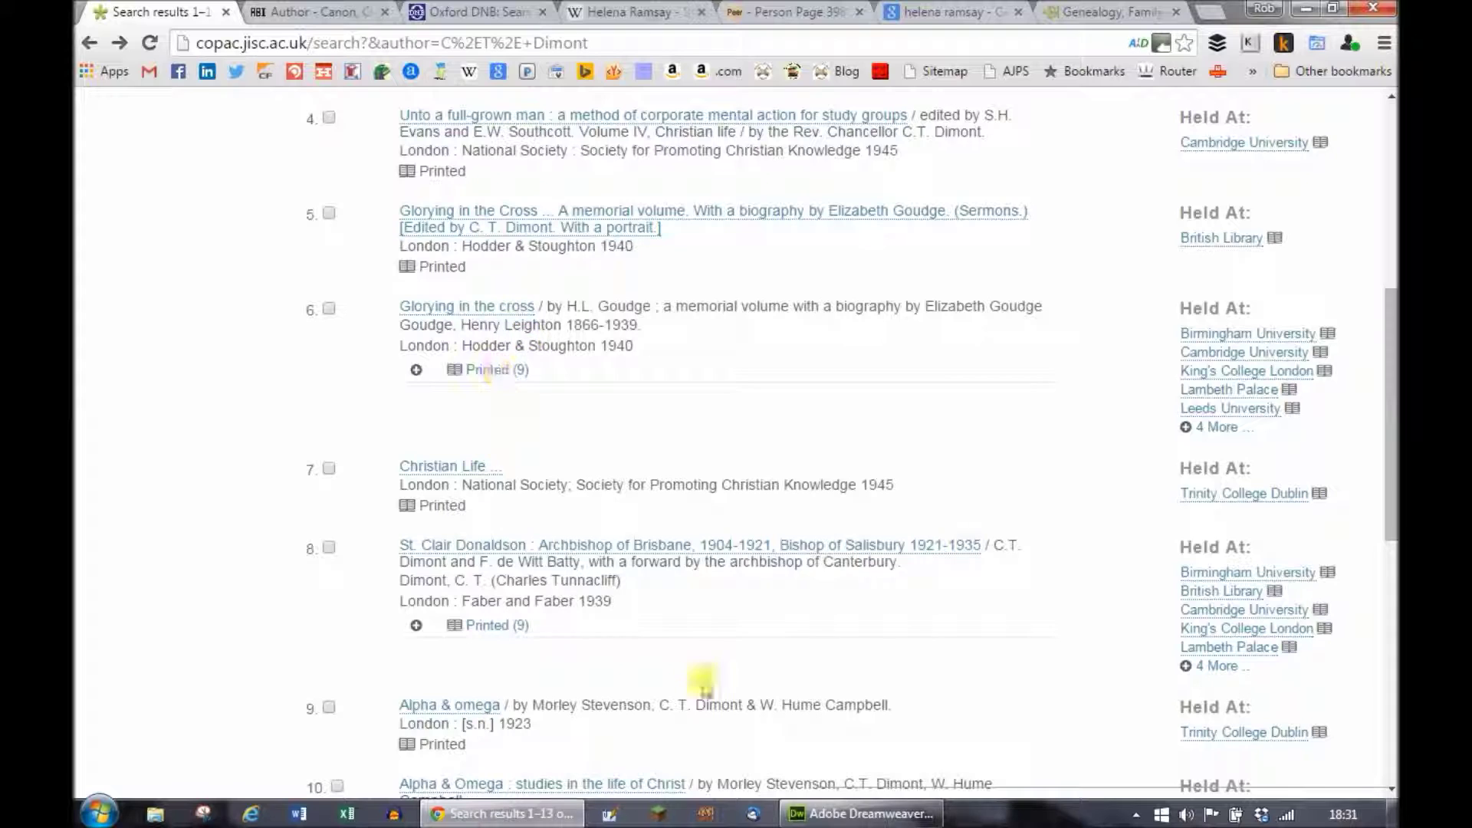
left_click(851, 813)
left_click(392, 322)
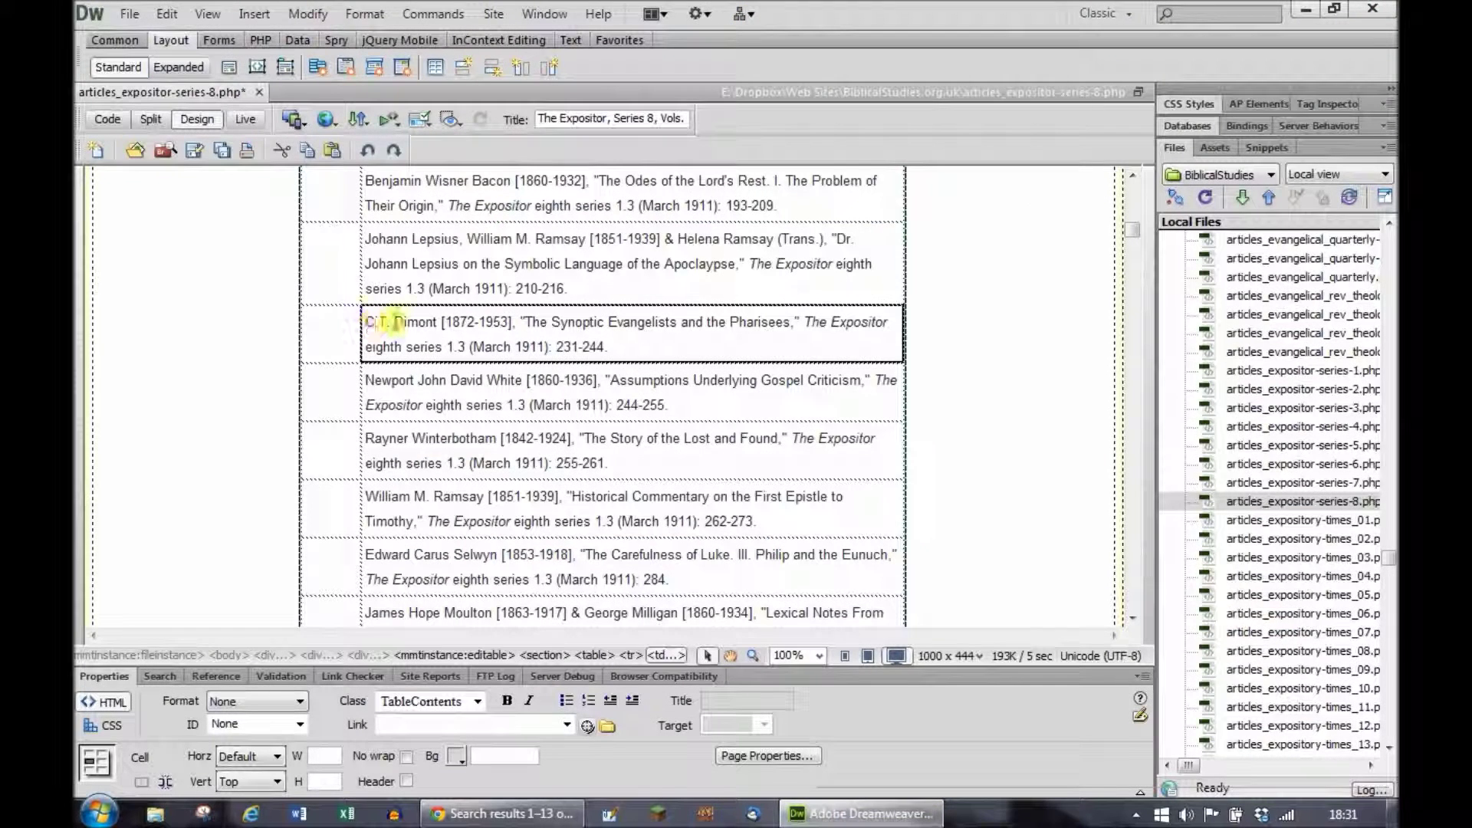
left_click_drag(392, 322, 365, 322)
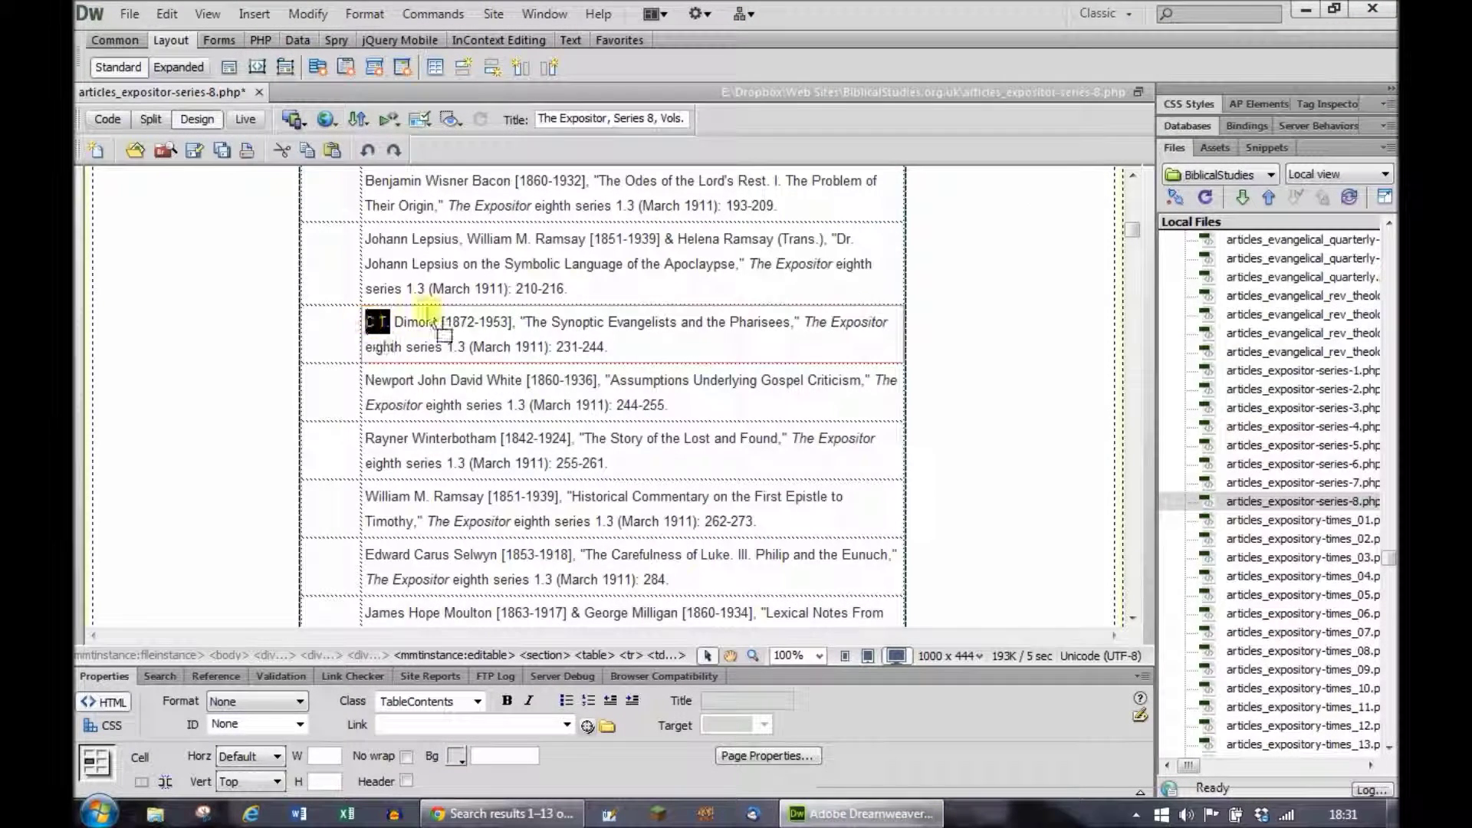
type("Charles Tunnacliff")
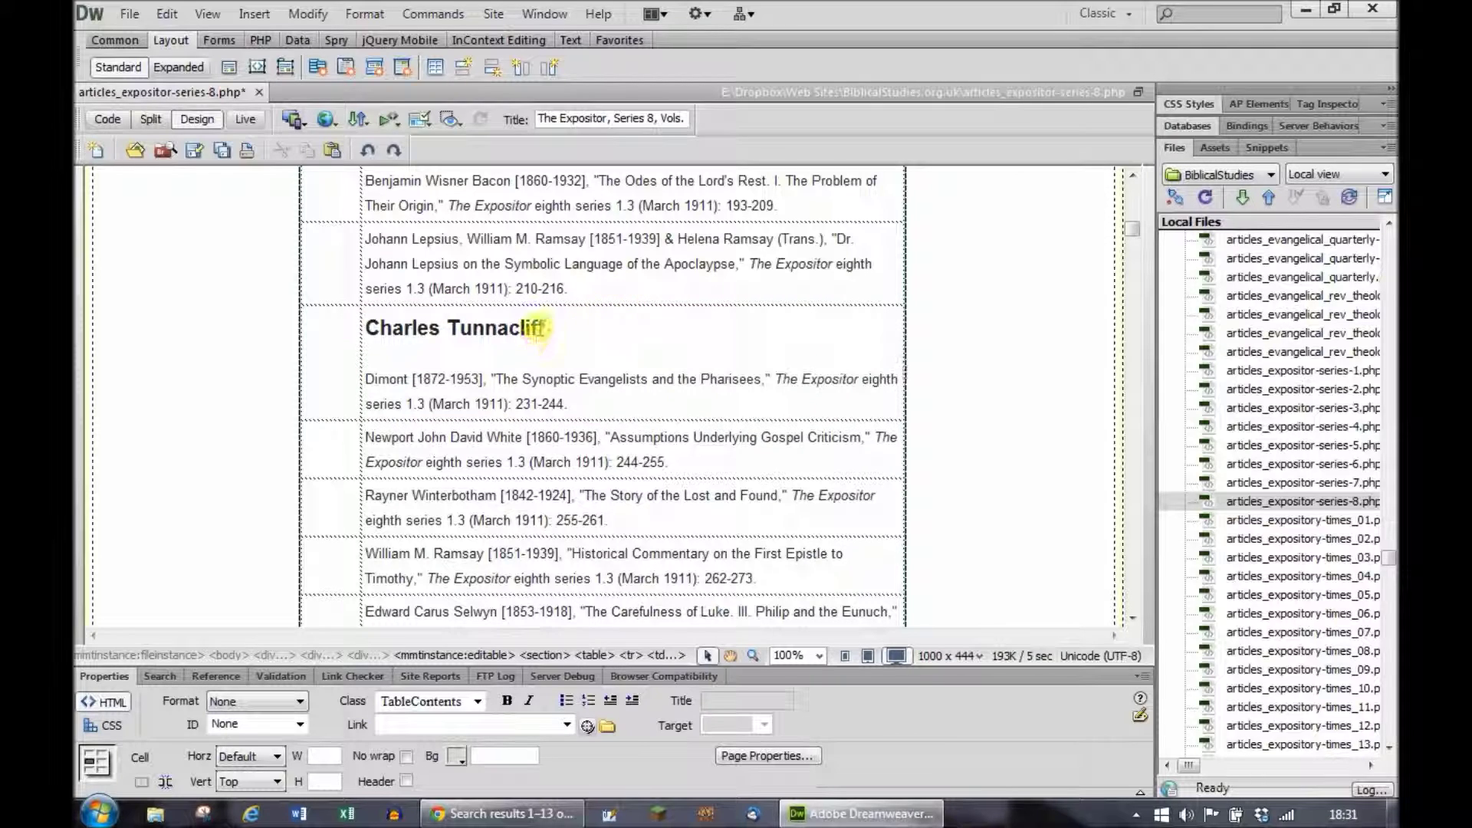
left_click(167, 14)
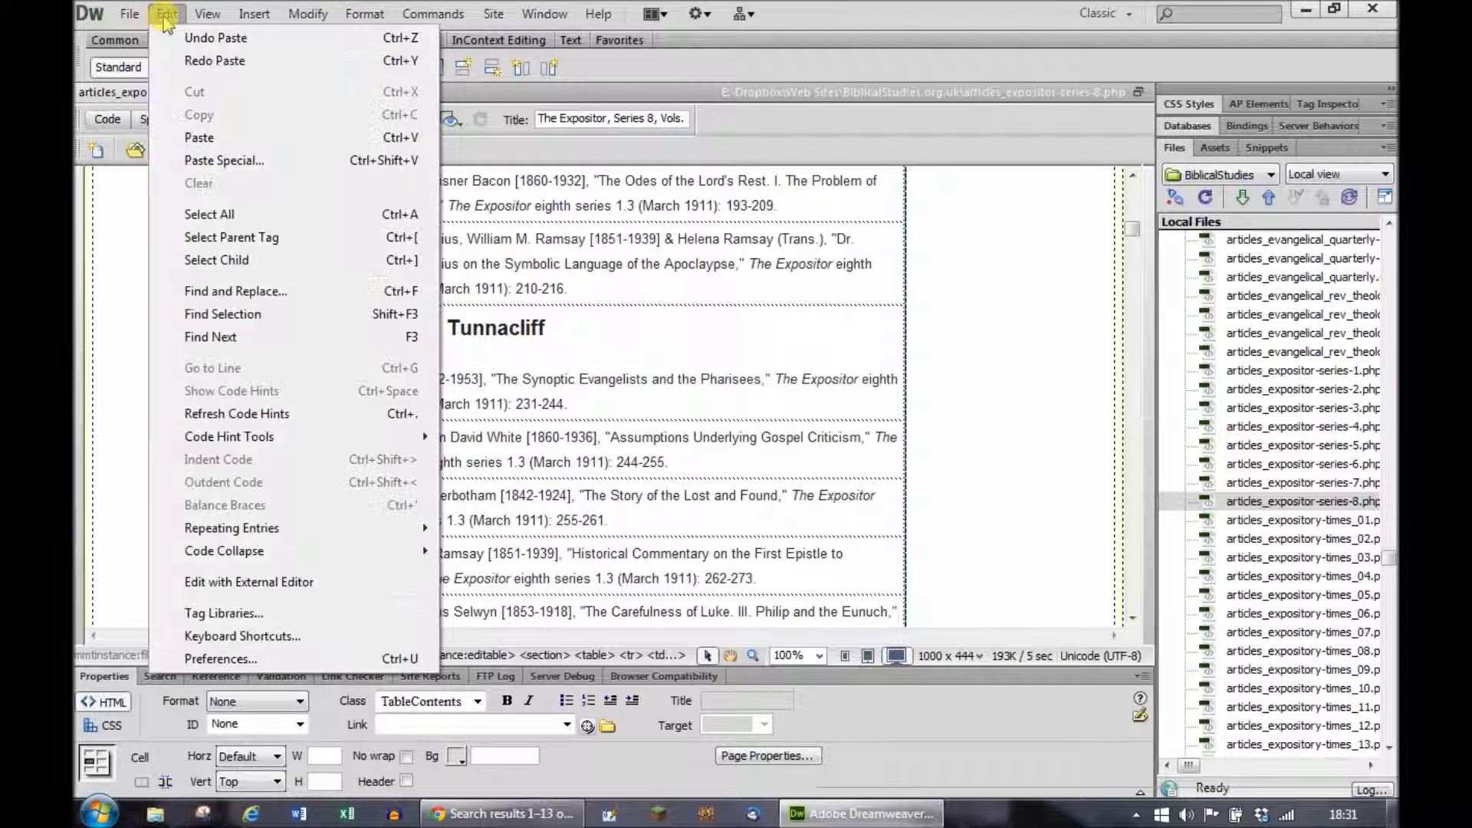
left_click(197, 38)
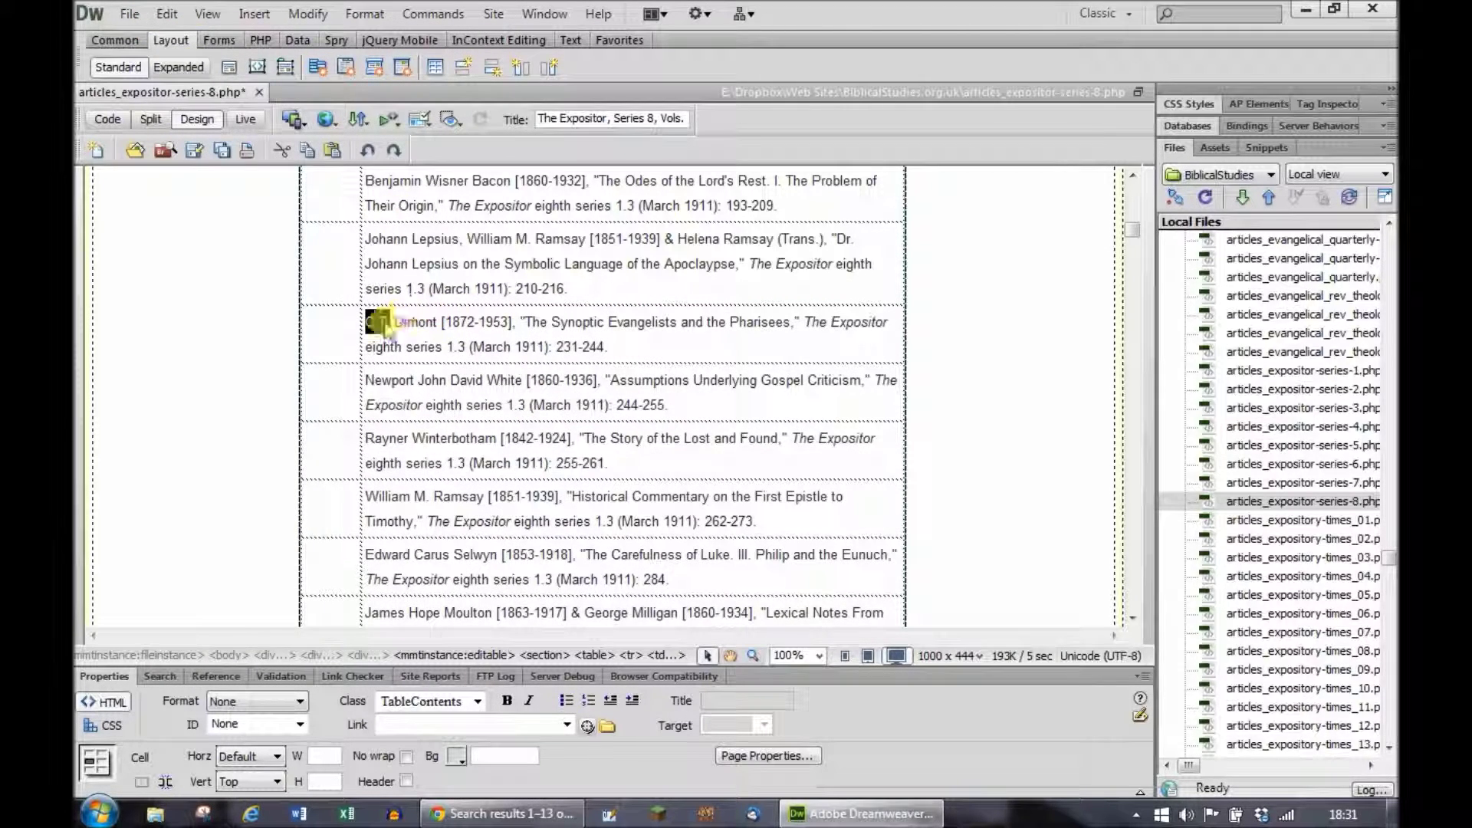
Replace the selected initials C.T. in the March 1911 Dimont entry with the copied first names.
right_click(375, 322)
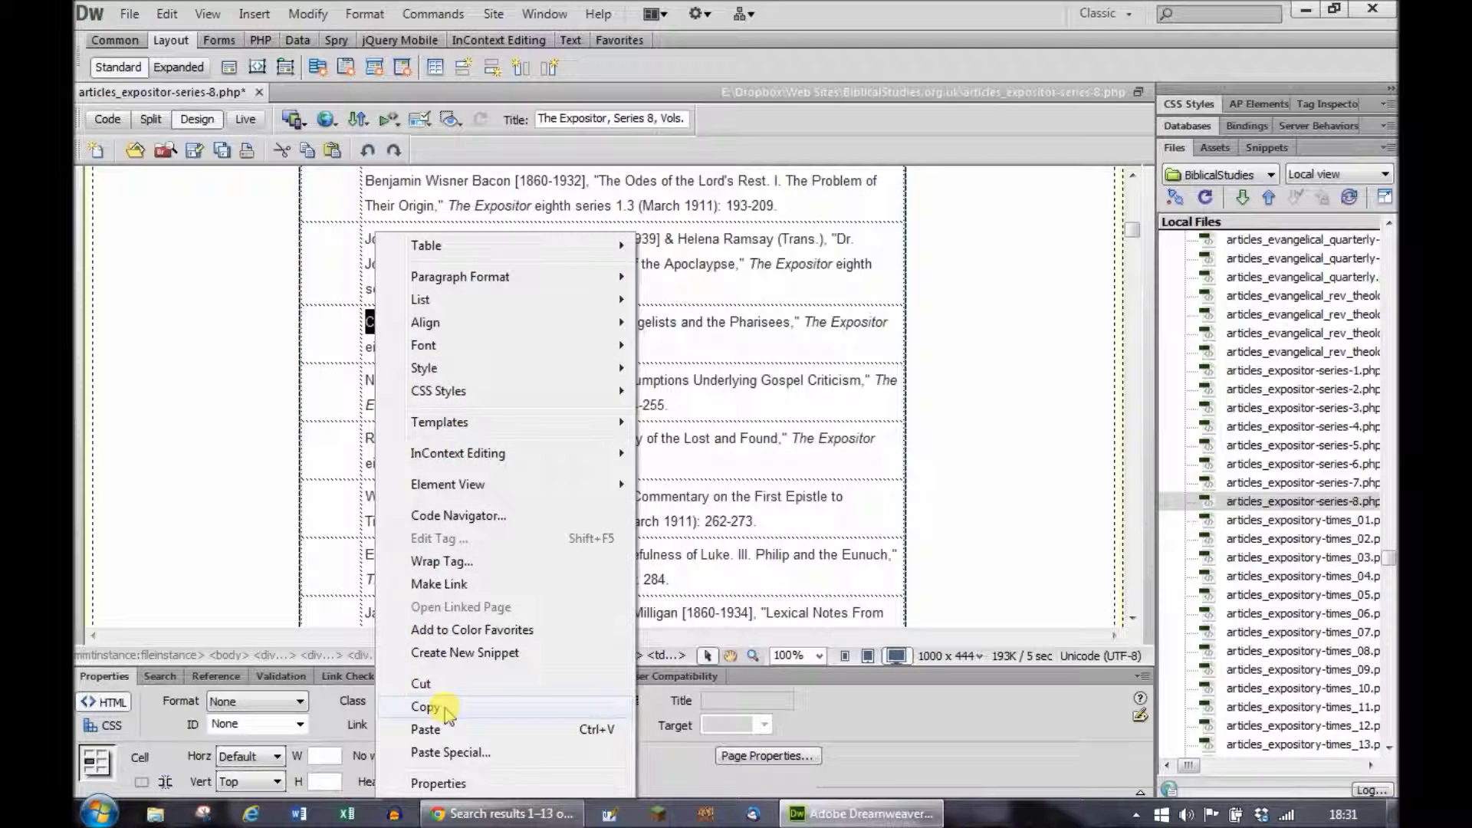